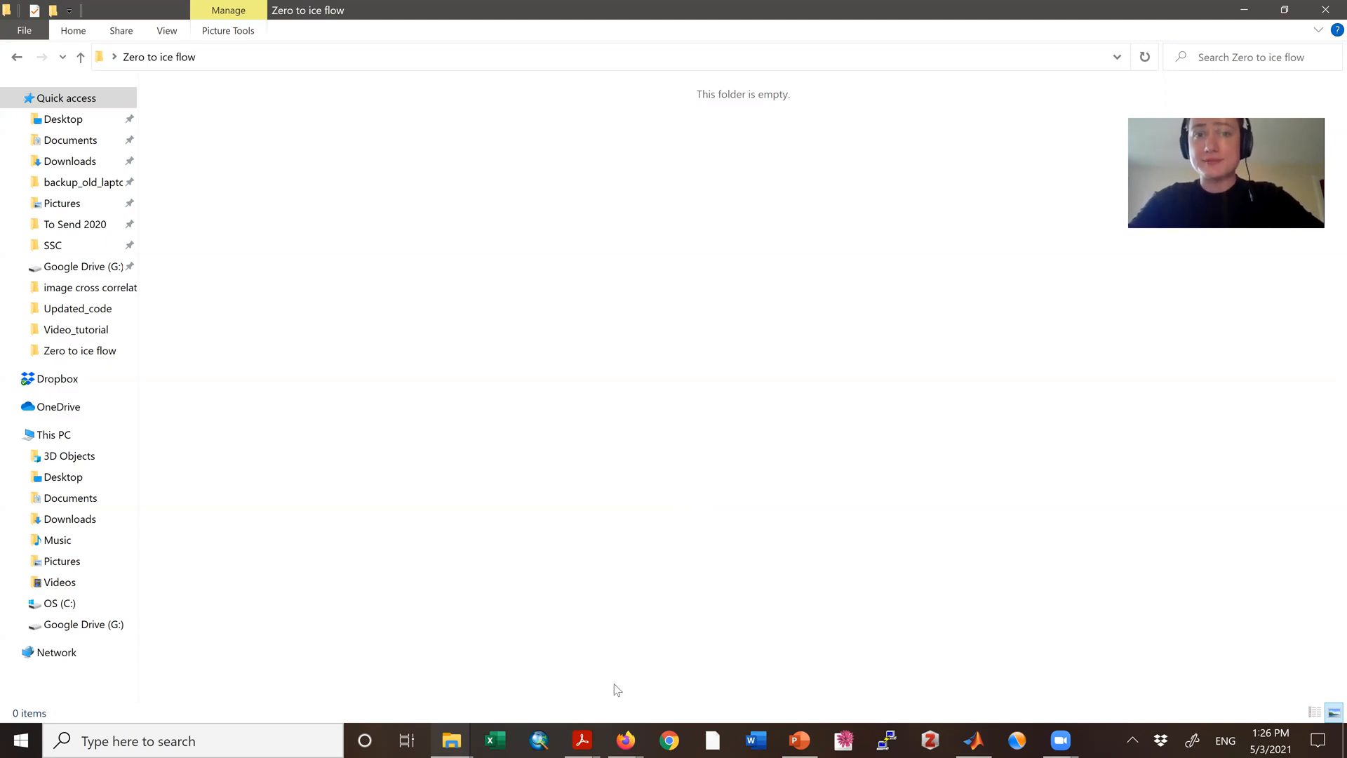
# Step: Switch to the Sentinel Hub EO Browser page in Firefox
pyautogui.moveTo(626, 740)
pyautogui.click(722, 666)
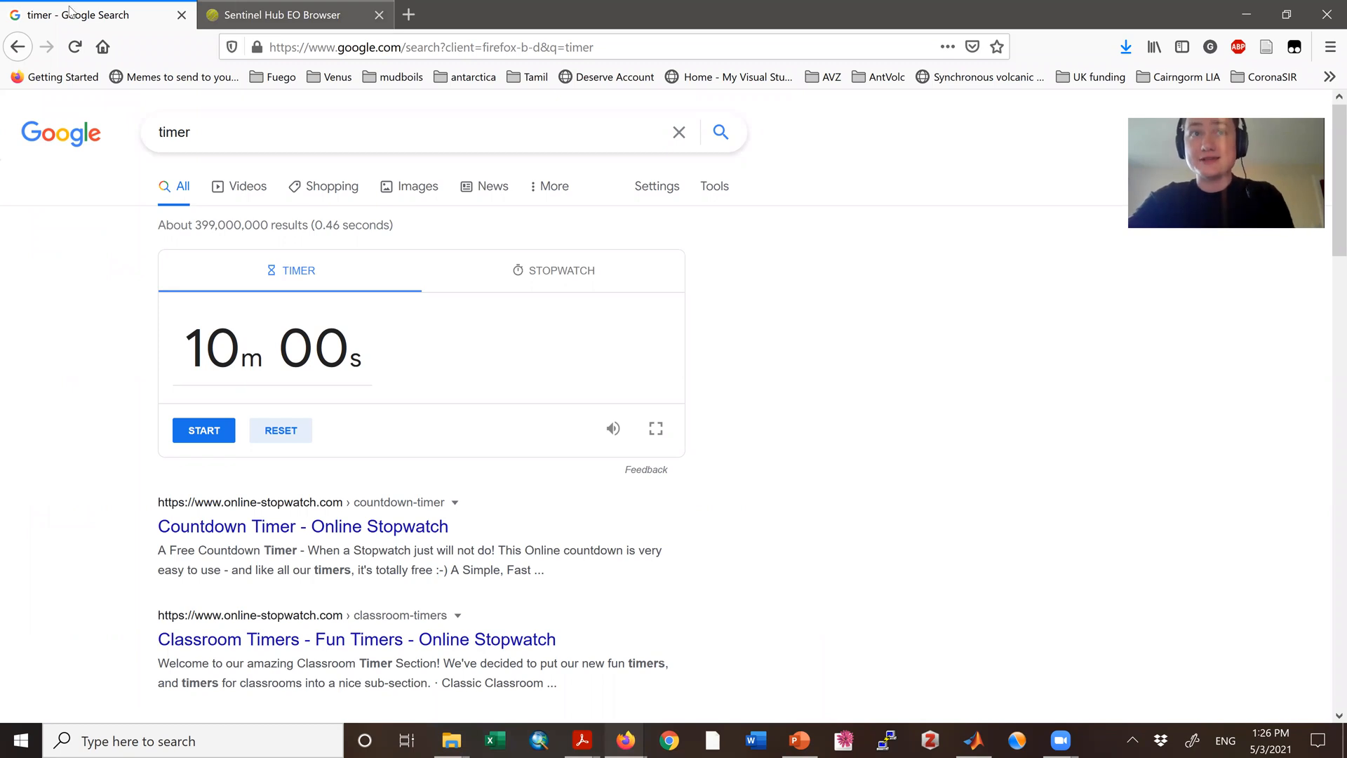
pyautogui.hotkey('ctrl', 'Tab')
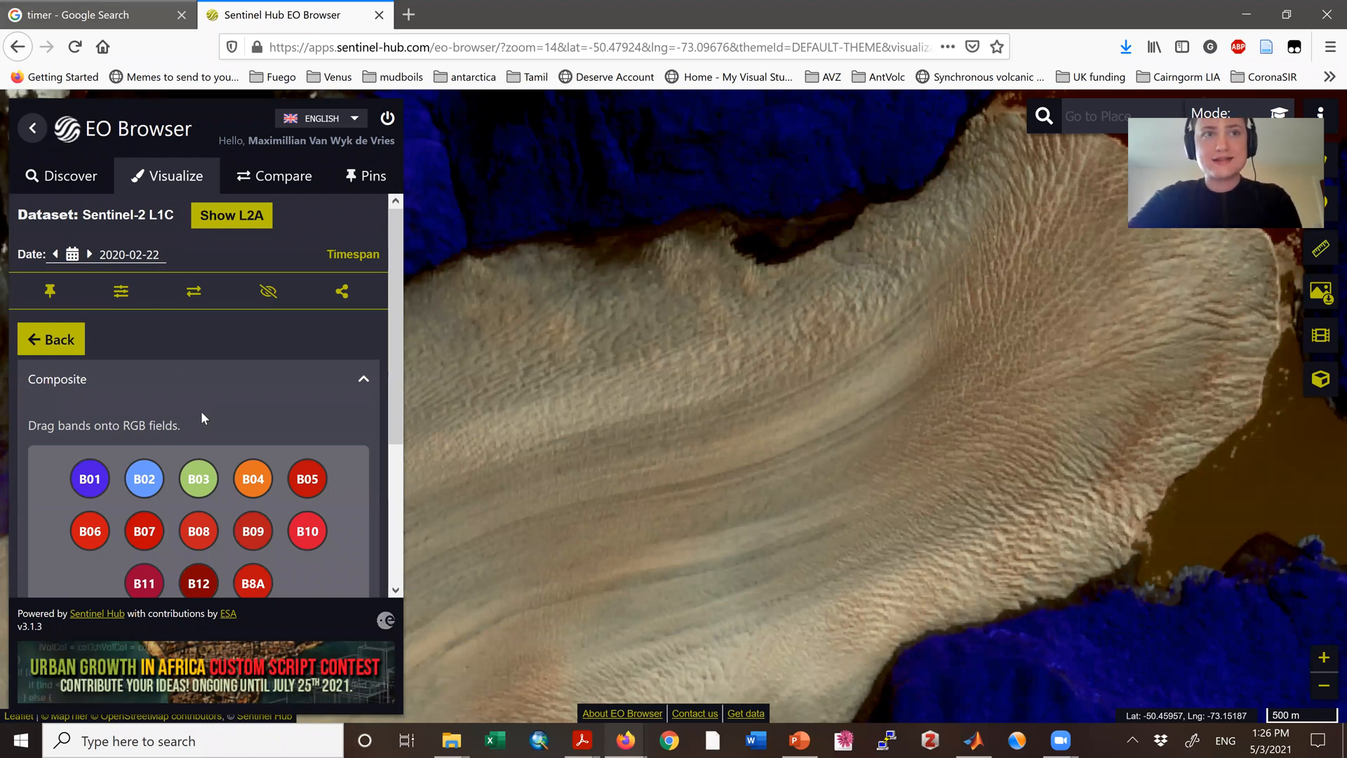
pyautogui.hotkey('ctrl', 'Tab')
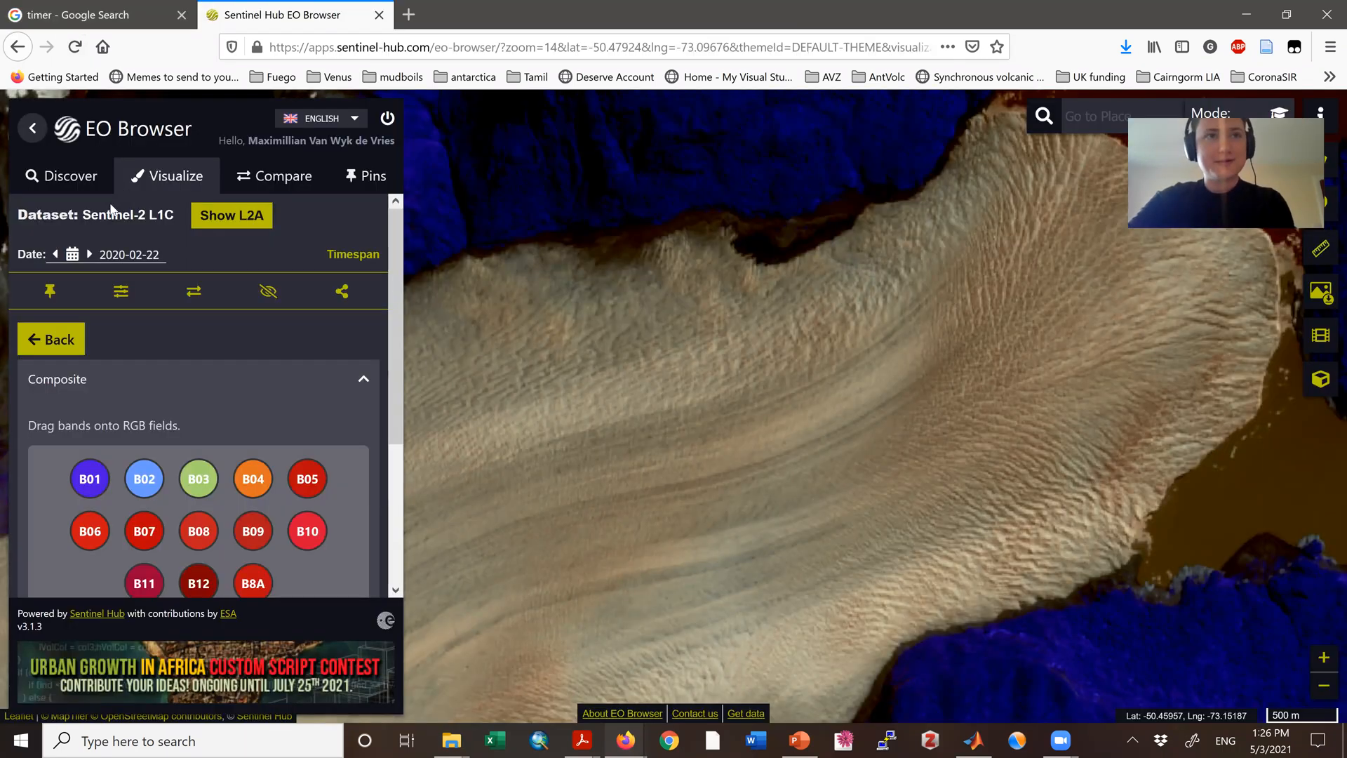
pyautogui.hotkey('ctrl', 'Tab')
# Step: Set the Sentinel-2 L1C imagery date to 2020-01-01
pyautogui.click(155, 258)
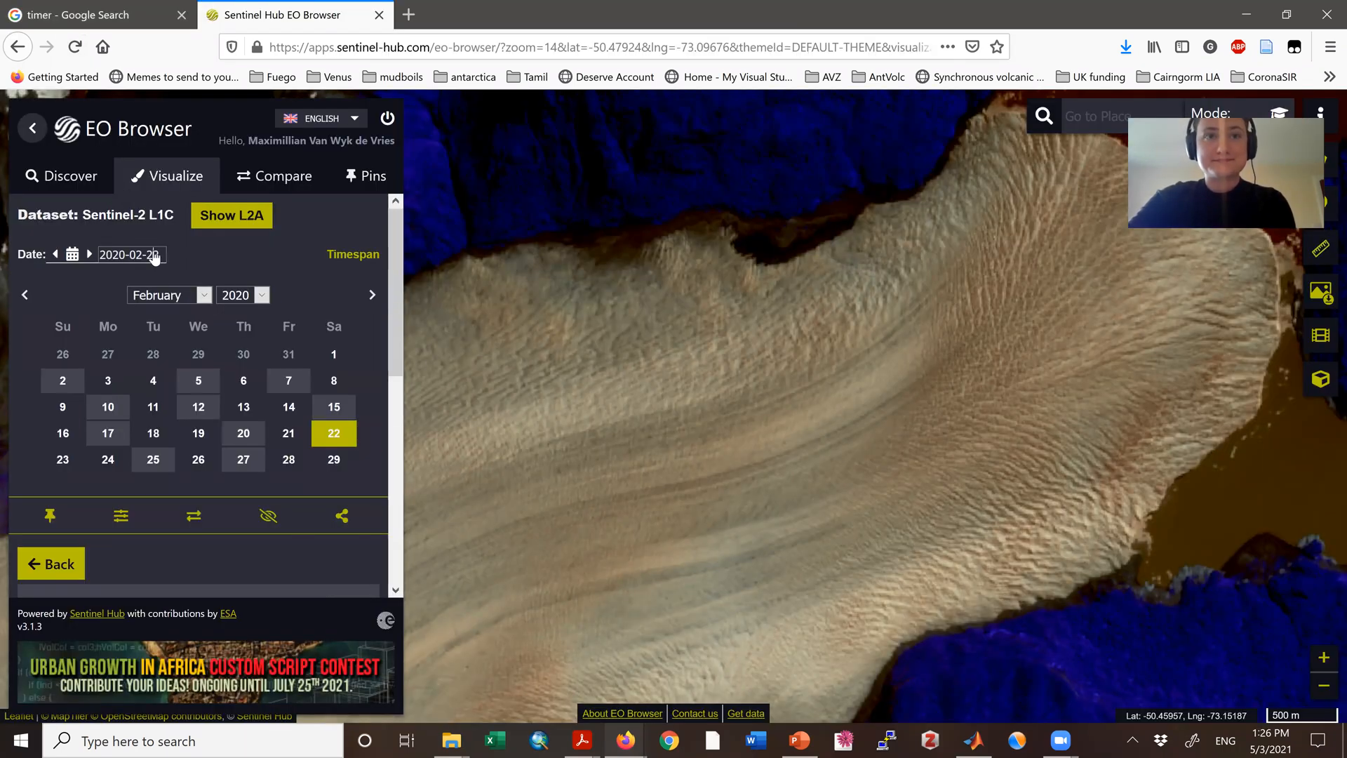
pyautogui.click(24, 295)
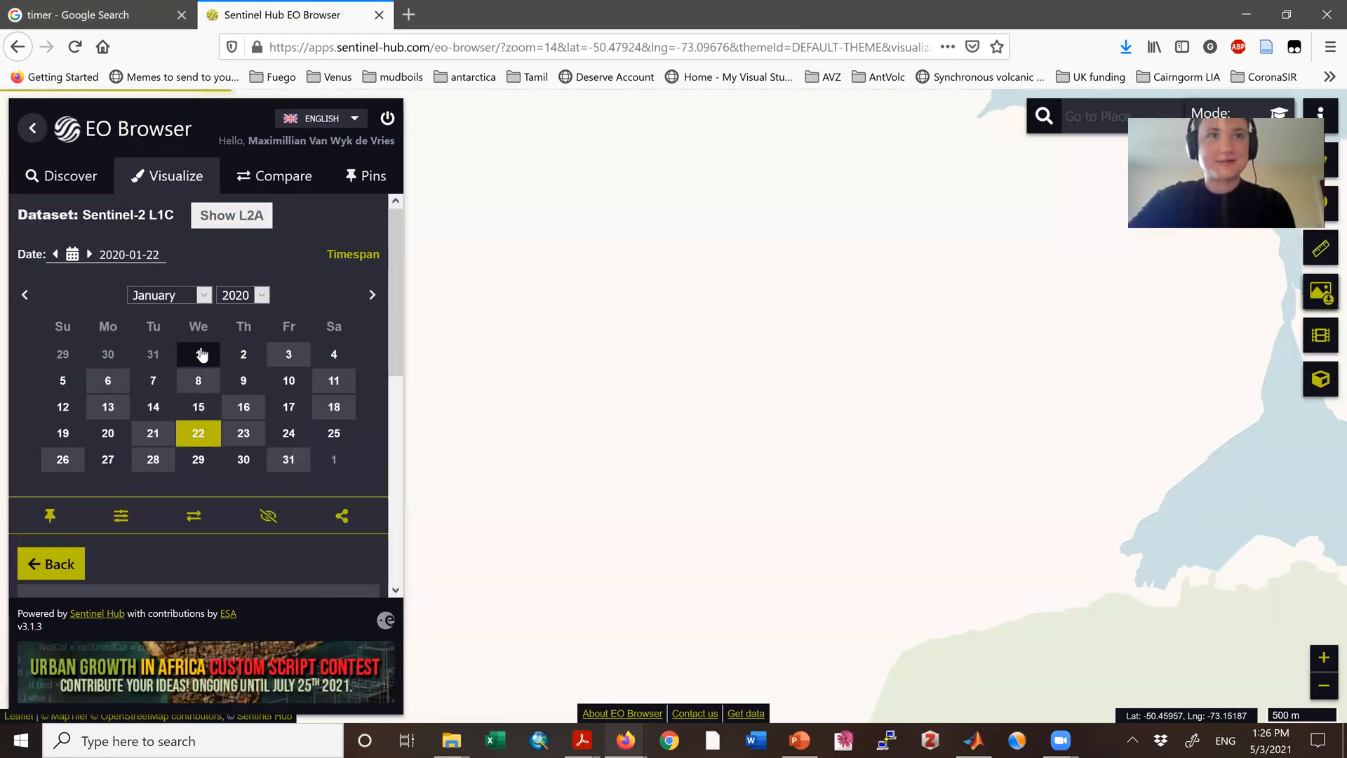
pyautogui.click(200, 347)
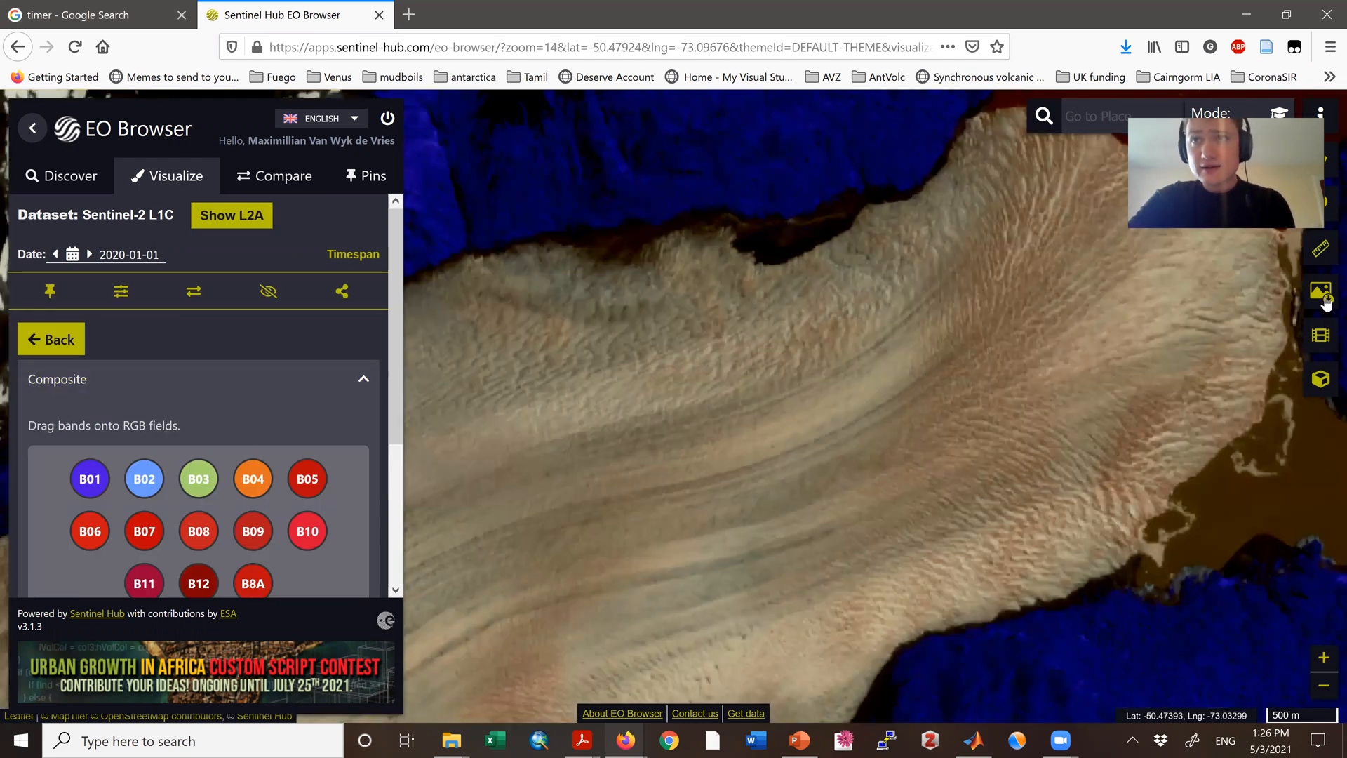
# Step: Download the 2020-01-01 custom layer as an analytical JPG at HIGH resolution without the logo, and save the file
pyautogui.click(1325, 301)
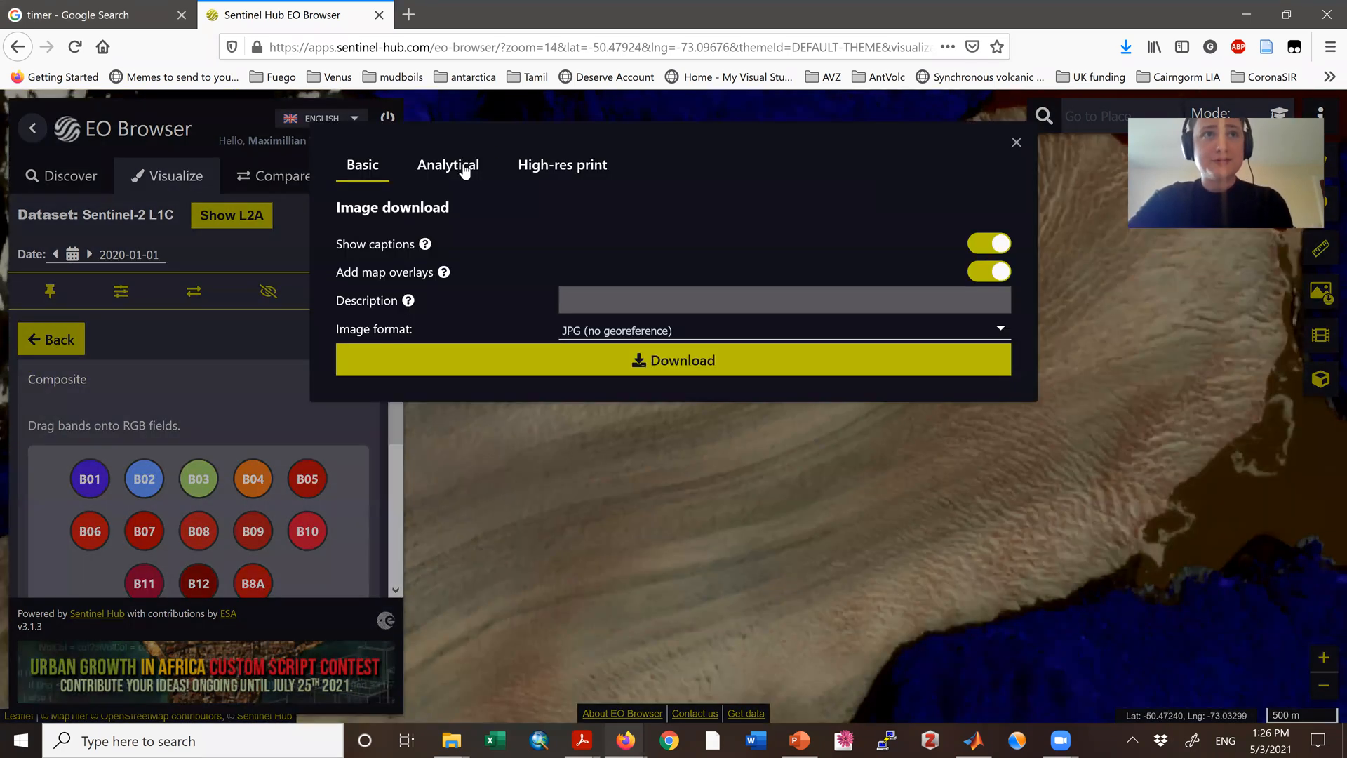
pyautogui.click(455, 178)
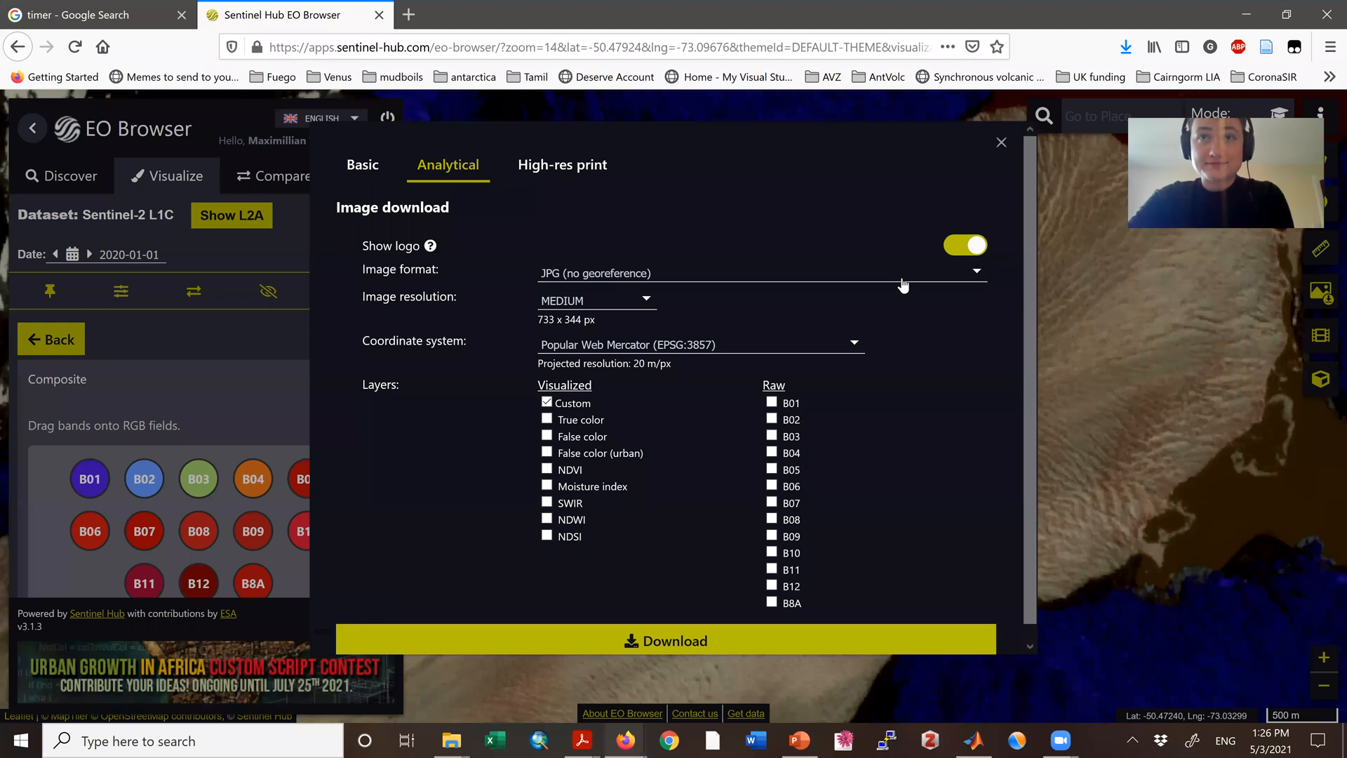
pyautogui.click(975, 252)
pyautogui.click(638, 296)
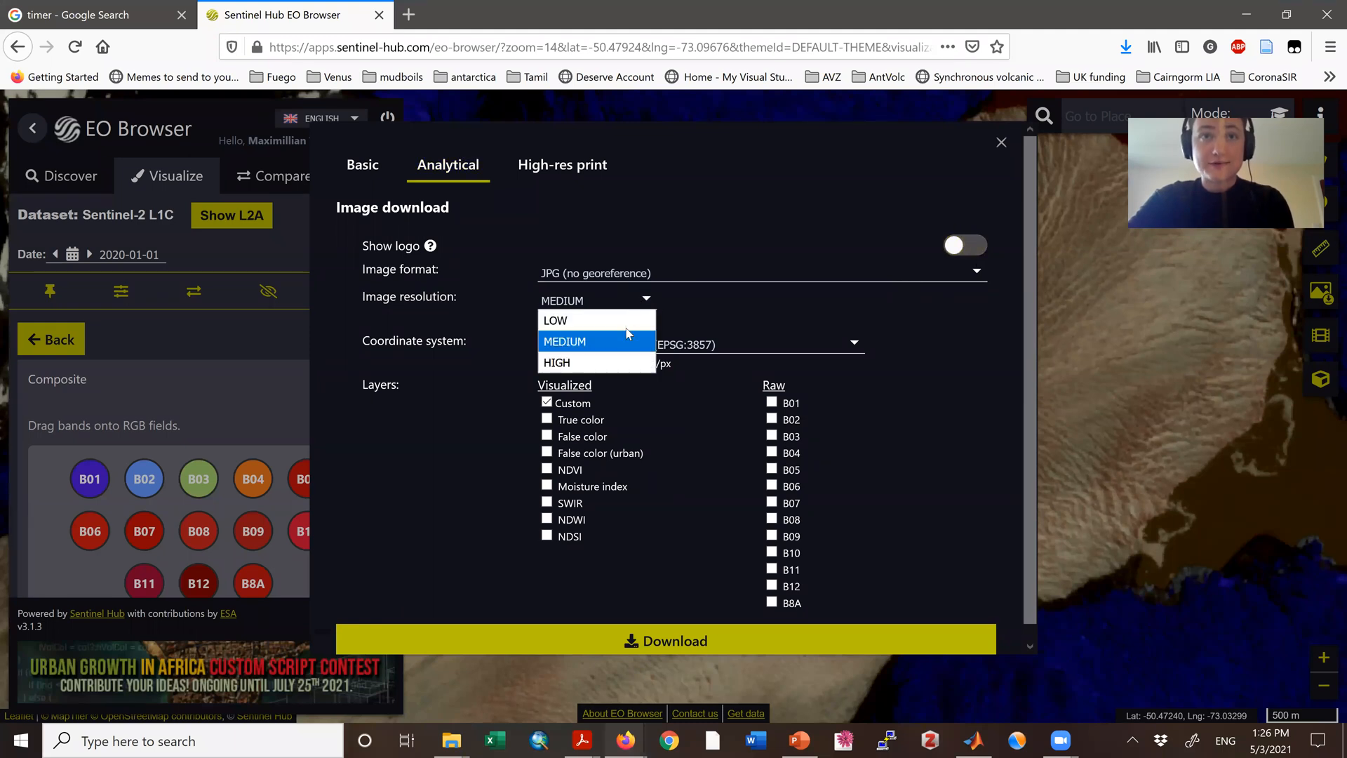
pyautogui.click(591, 362)
pyautogui.click(765, 641)
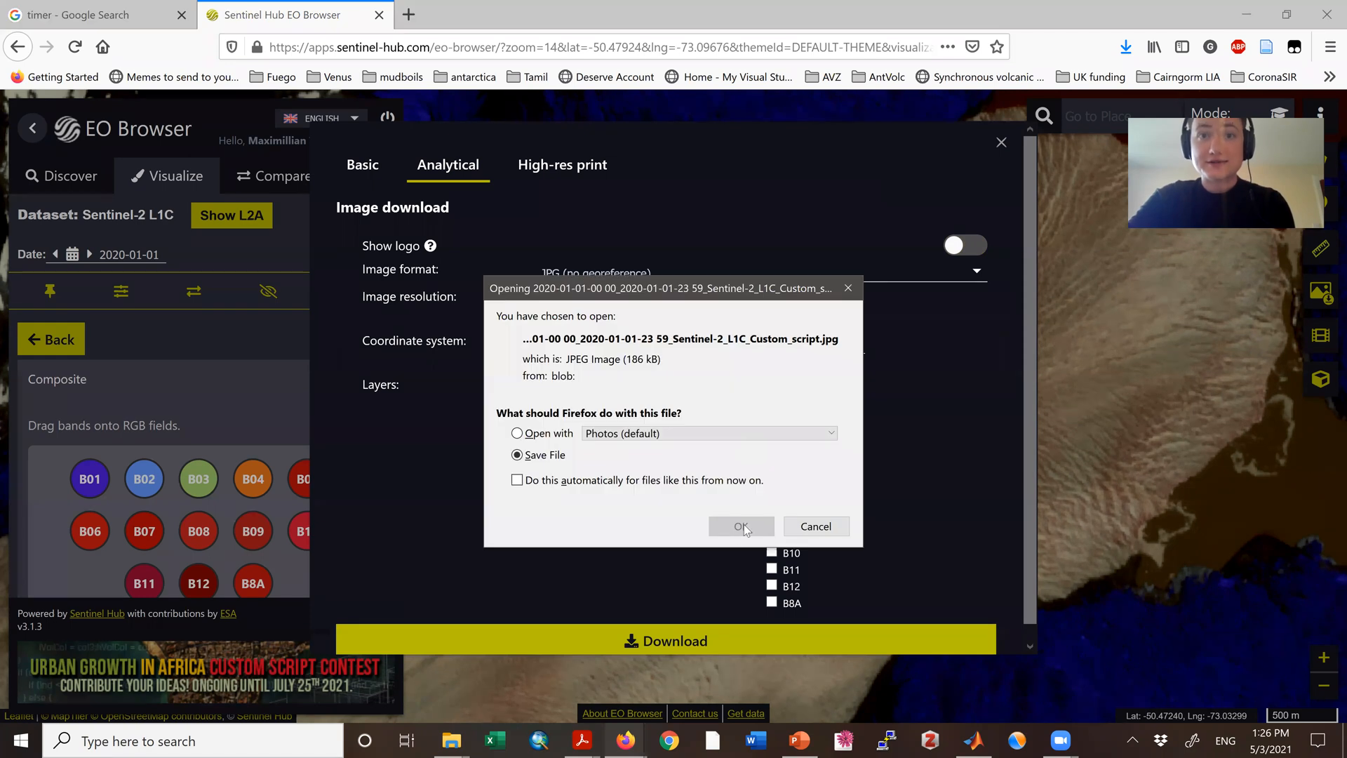
pyautogui.click(742, 527)
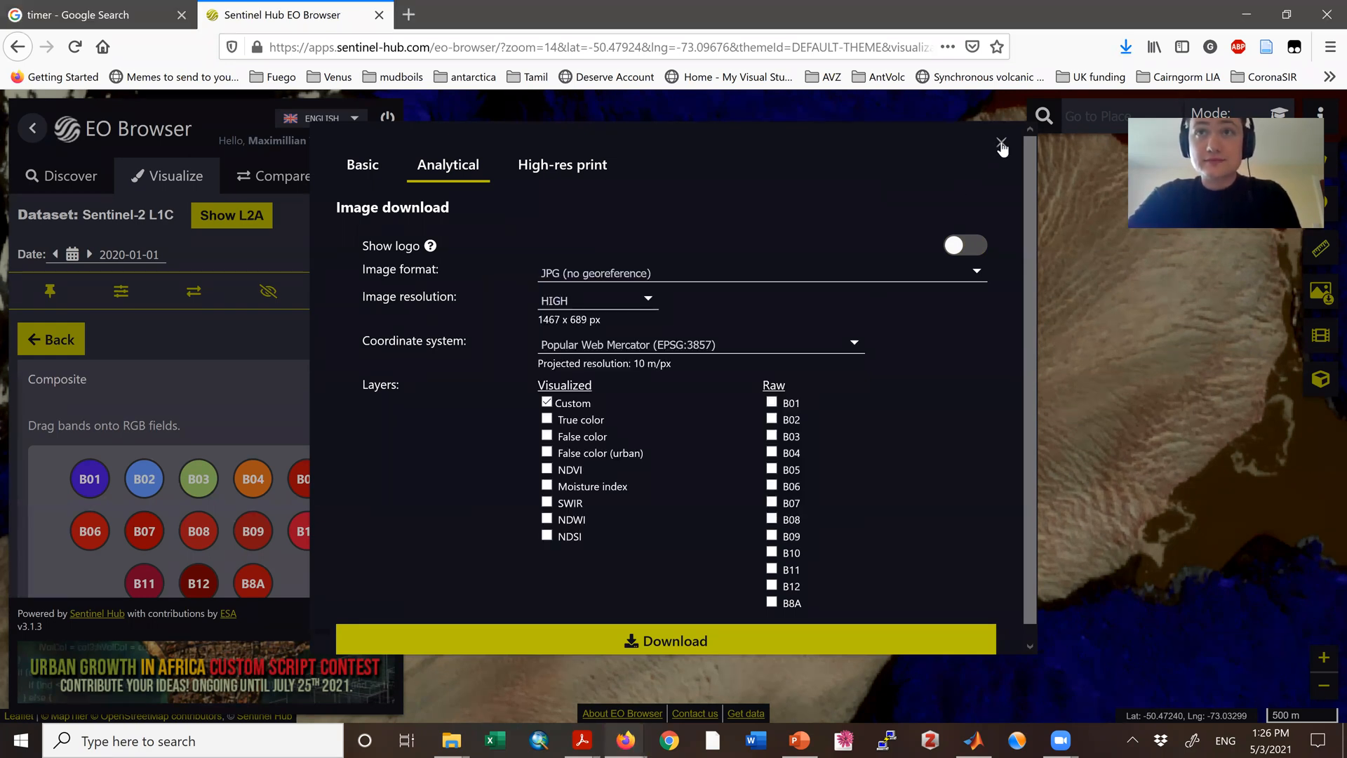
pyautogui.click(1001, 143)
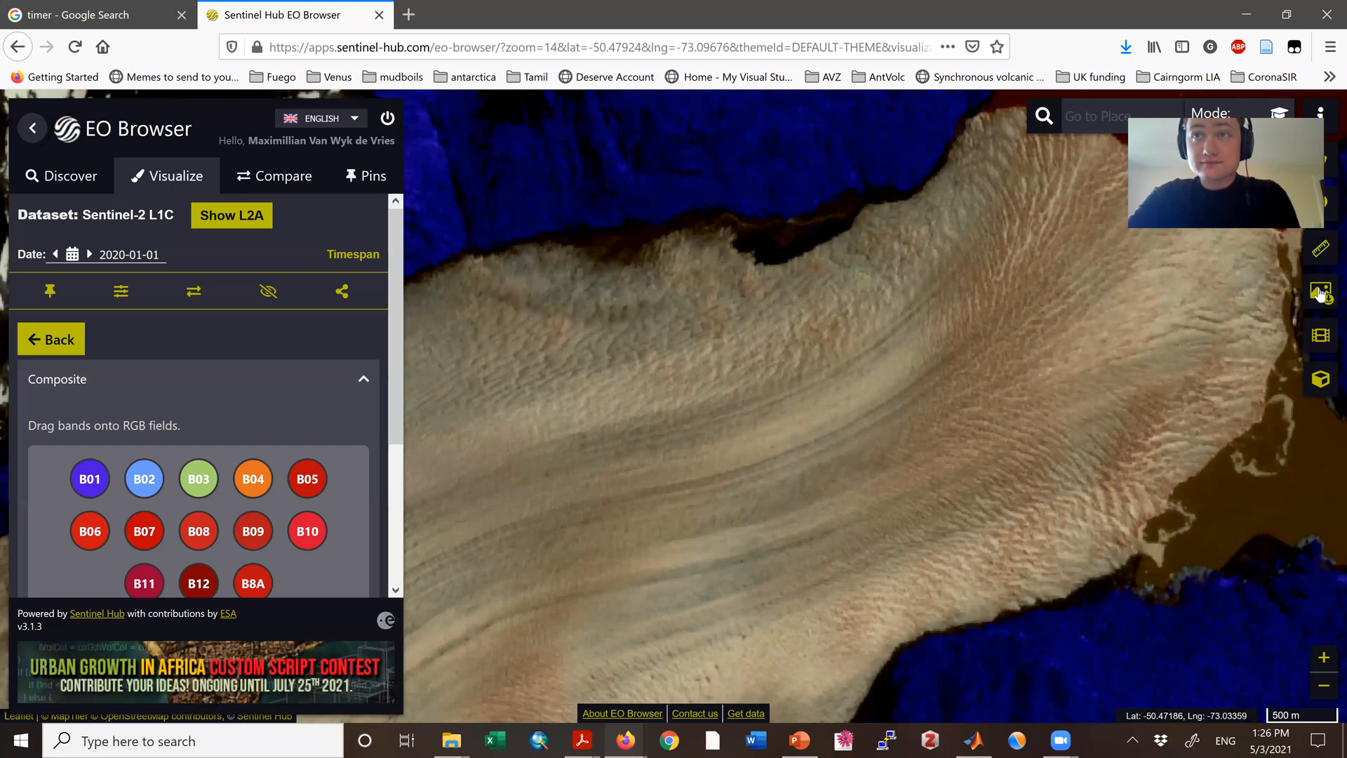
# Step: Set up another analytical download of the 2020-01-01 image as TIFF (16-bit) at HIGH resolution
pyautogui.click(1321, 293)
pyautogui.click(448, 164)
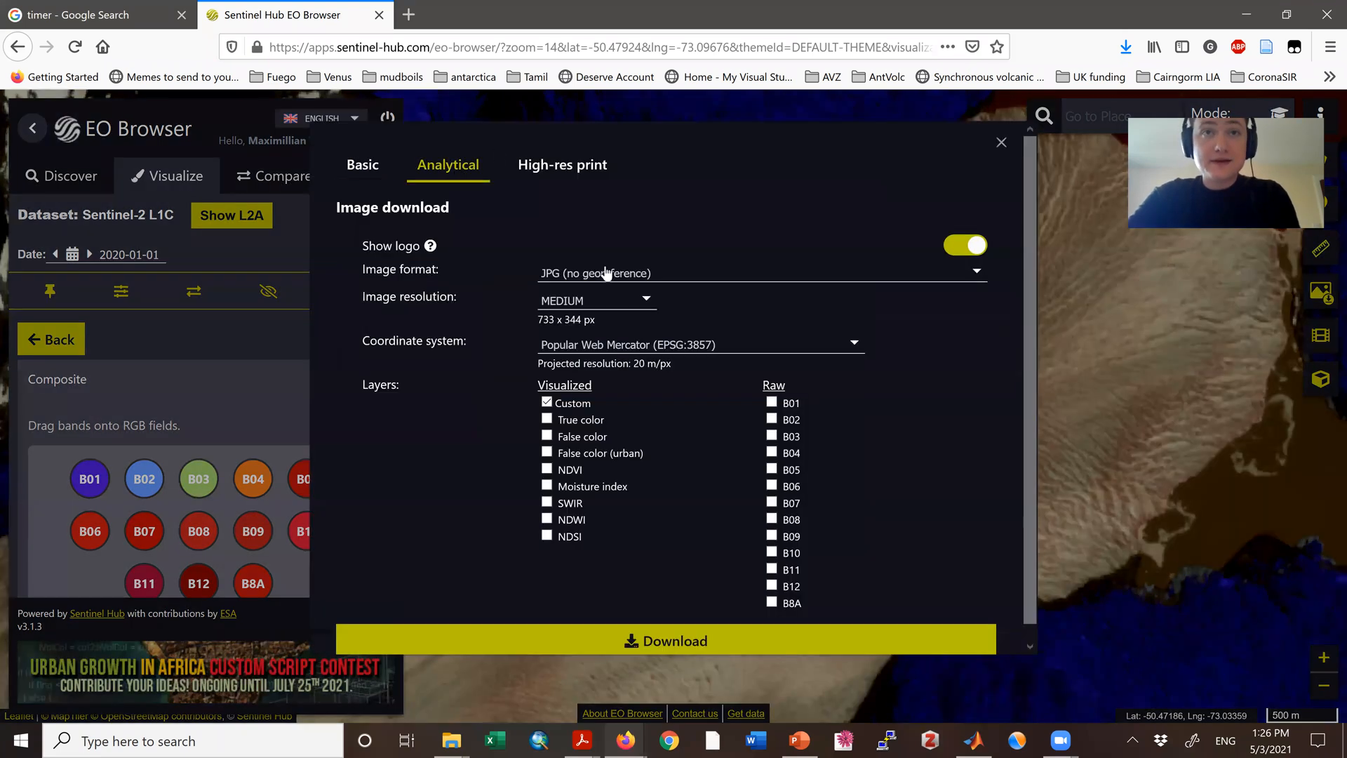
pyautogui.click(645, 274)
pyautogui.click(625, 394)
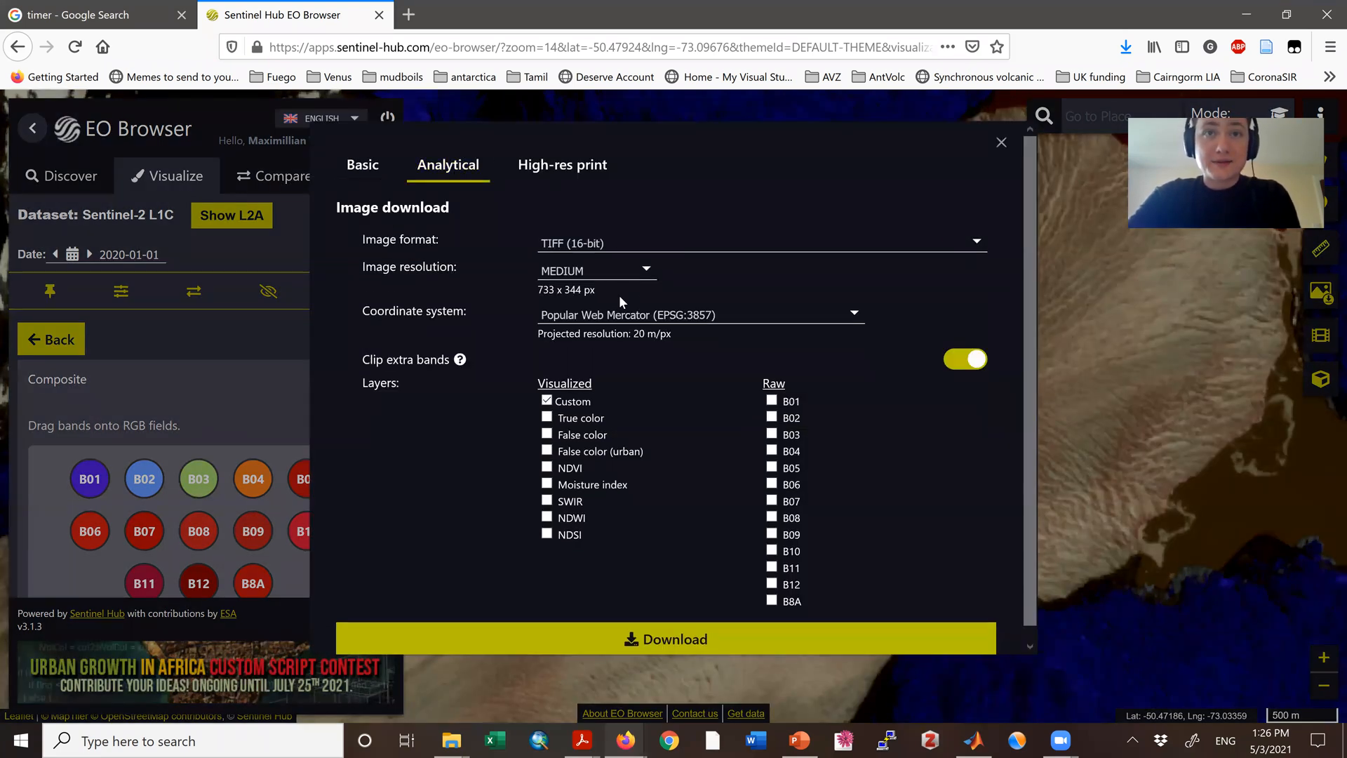
pyautogui.click(632, 273)
pyautogui.click(600, 315)
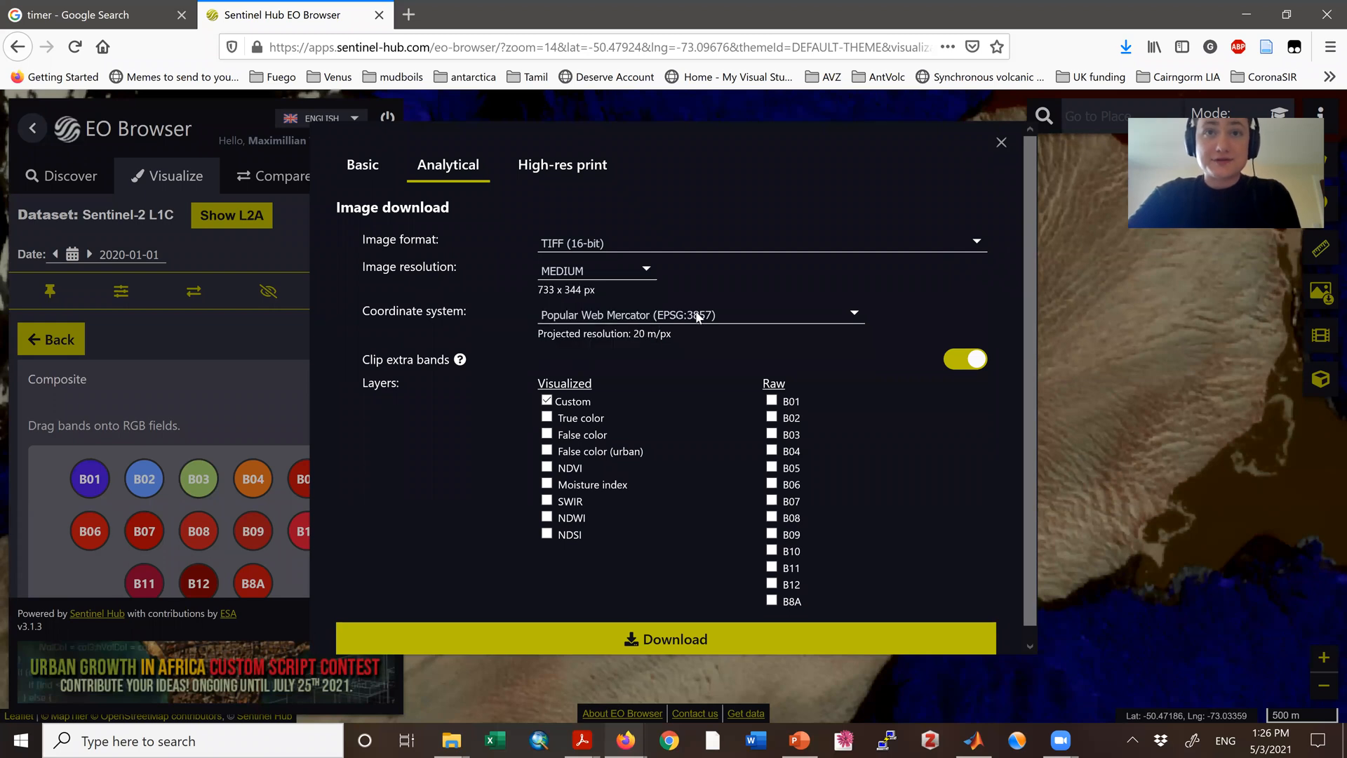
pyautogui.click(634, 267)
pyautogui.click(583, 326)
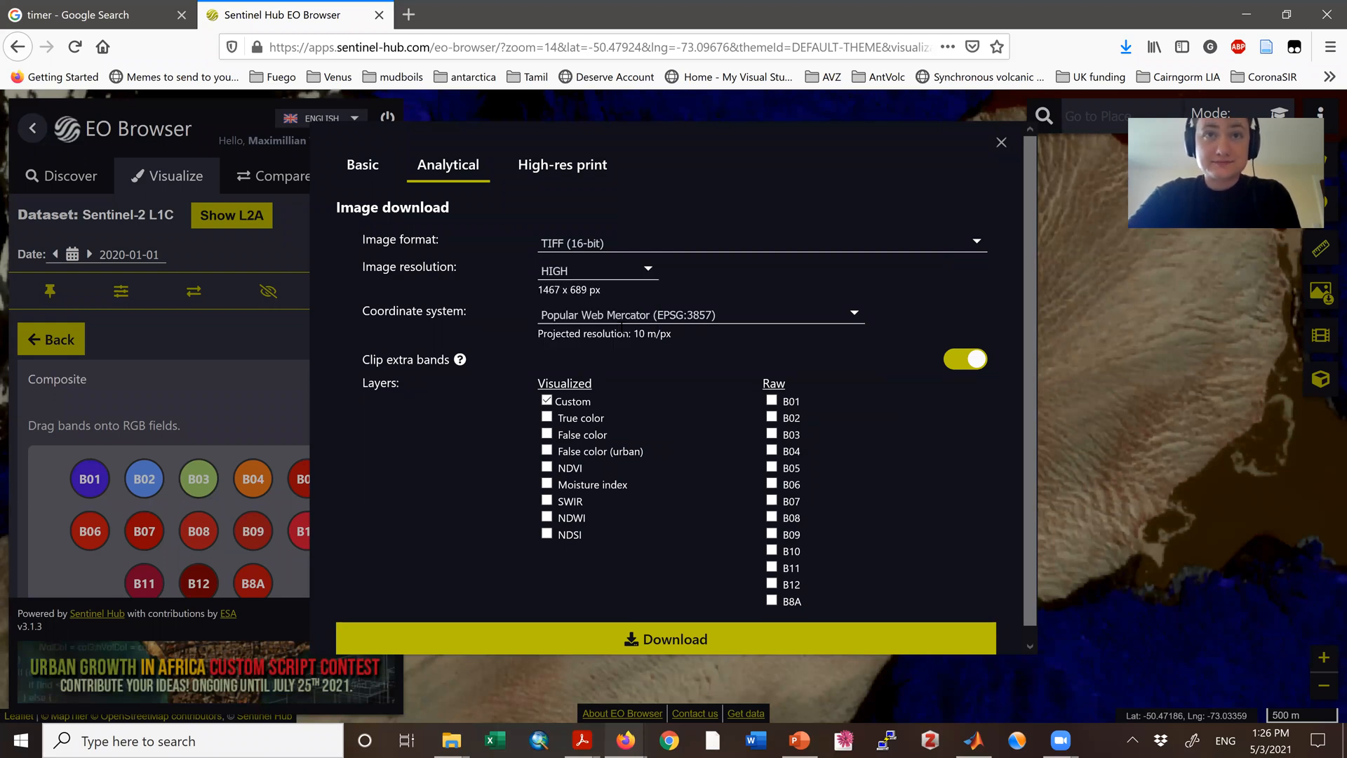
# Step: Set the coordinate system to WGS 84 (EPSG:4326), start the download and close the image download dialog
pyautogui.click(635, 317)
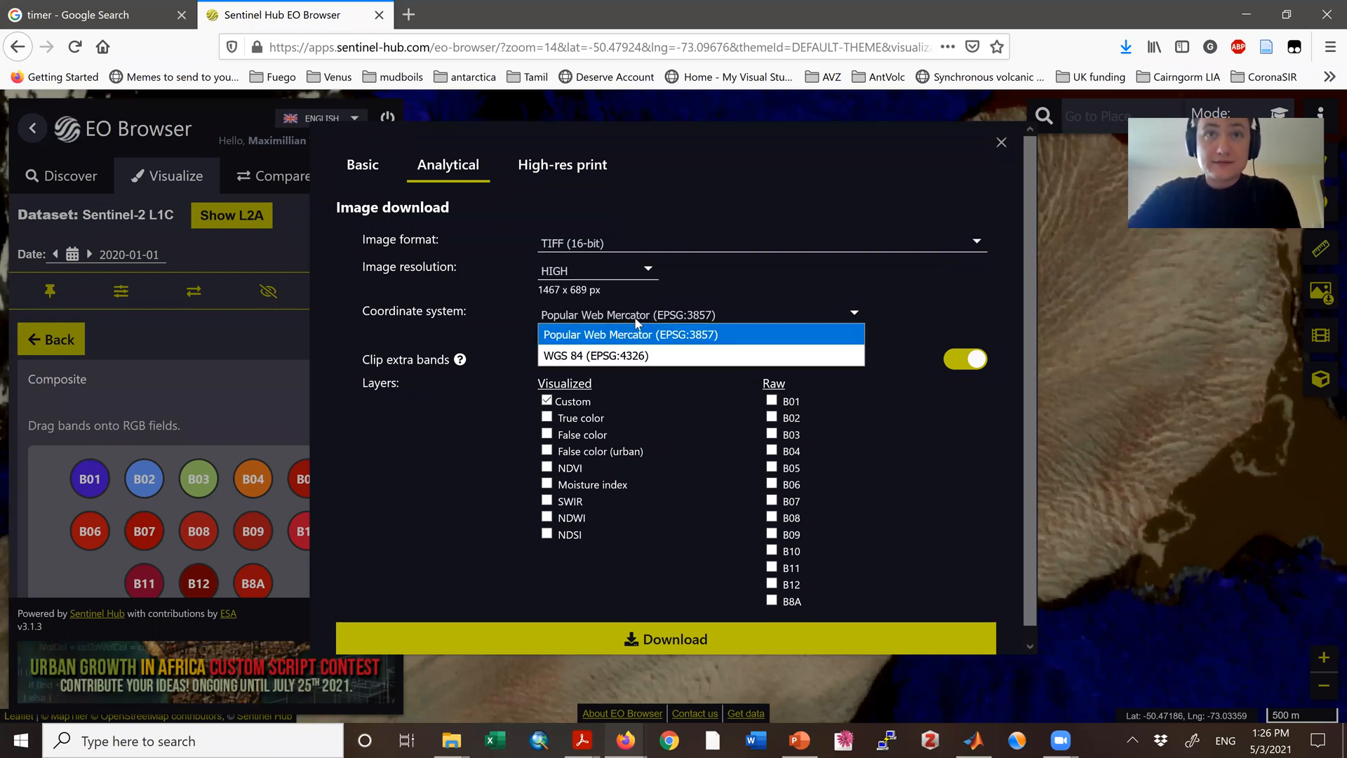
pyautogui.click(618, 355)
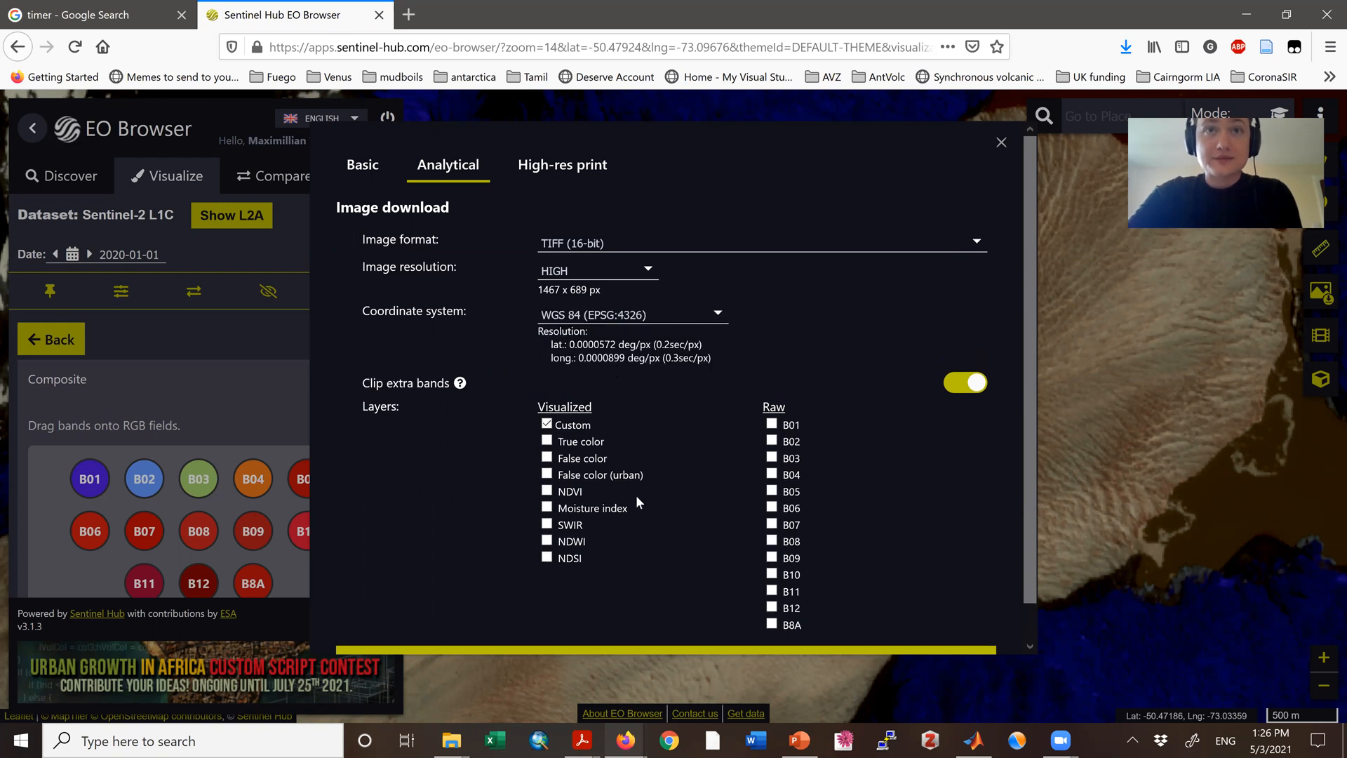
pyautogui.click(644, 648)
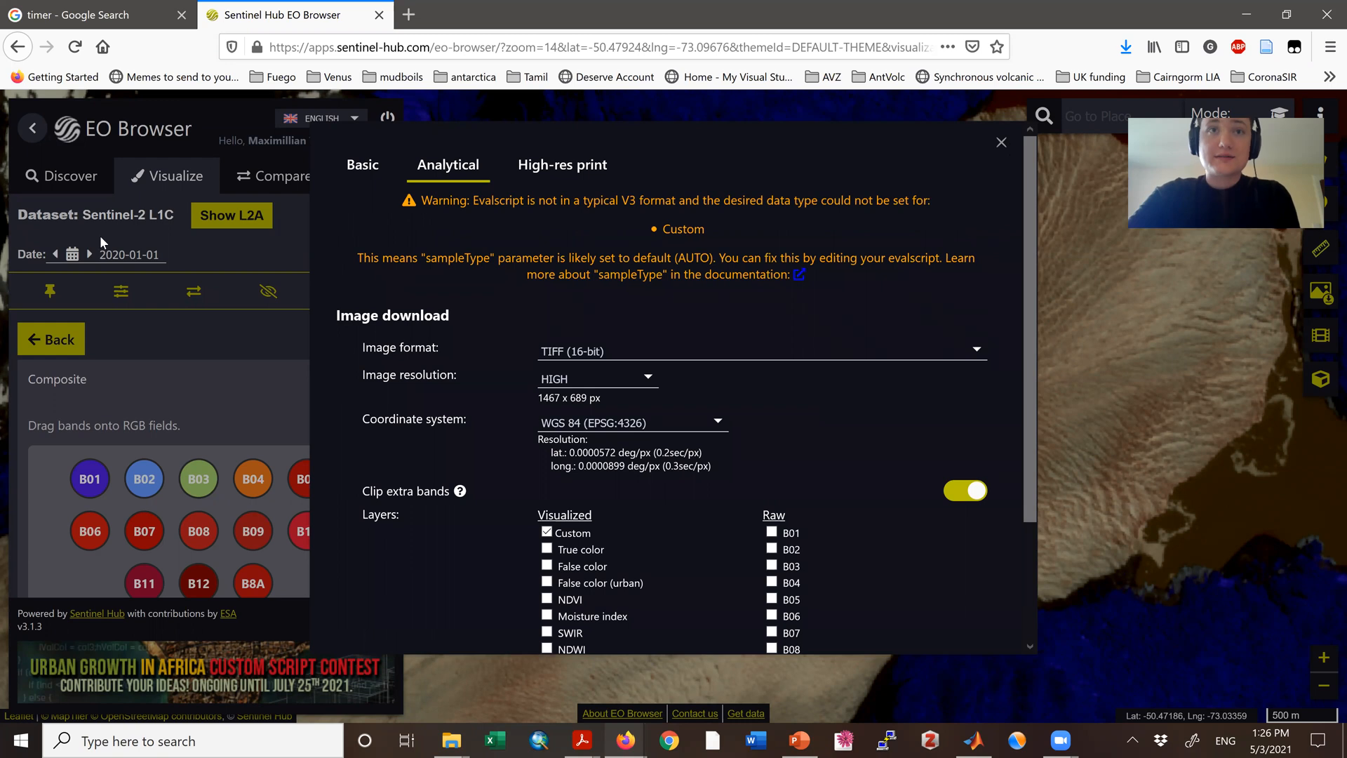
pyautogui.click(150, 265)
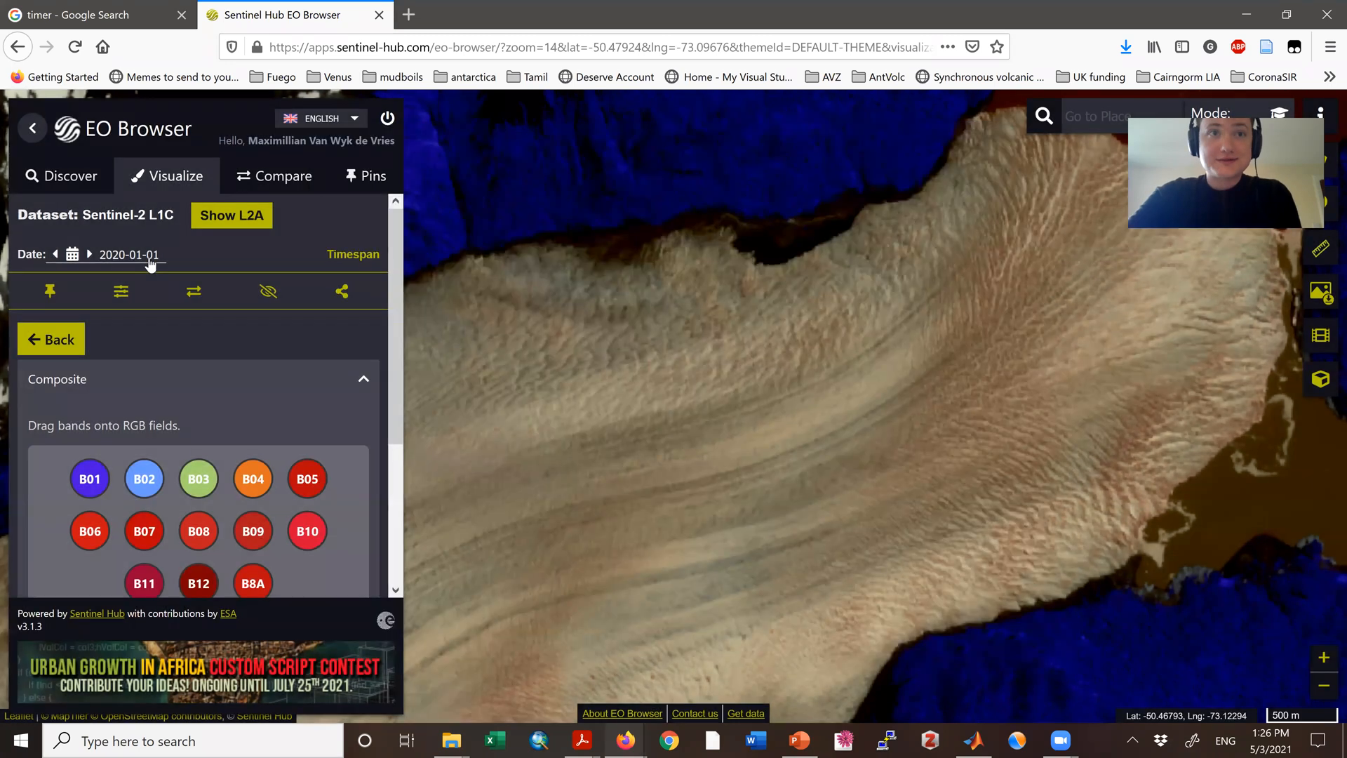
# Step: Change the imagery date to 2020-01-31 and save the downloaded 2020-01-01 image file
pyautogui.click(150, 261)
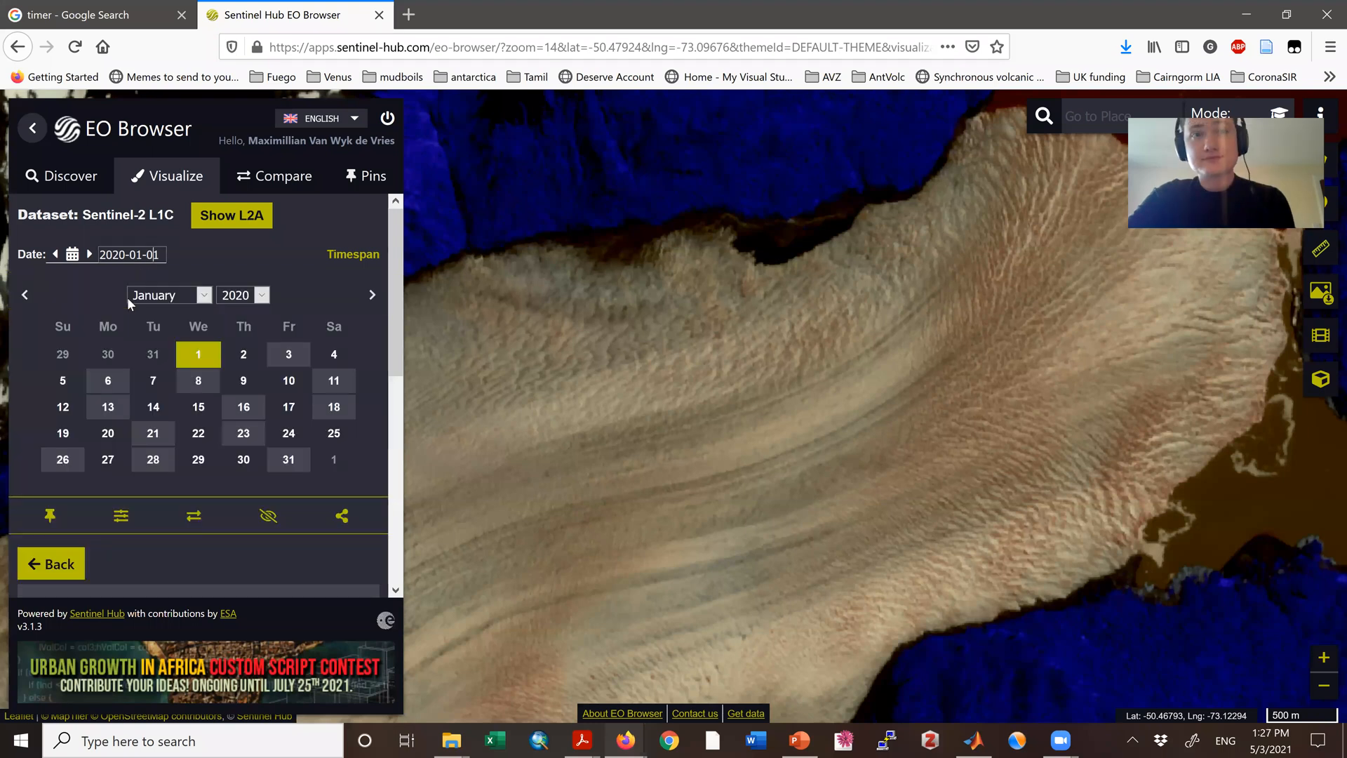
pyautogui.click(286, 466)
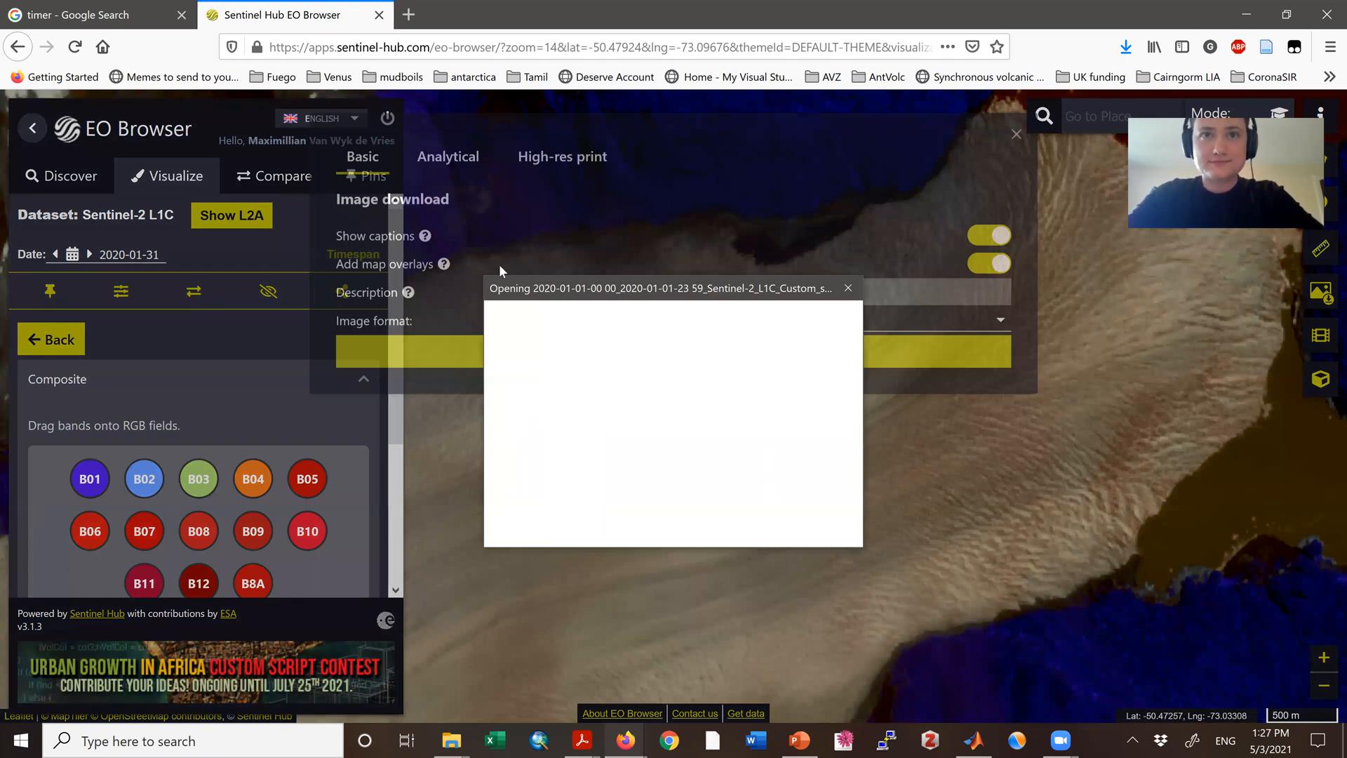
pyautogui.press('Return')
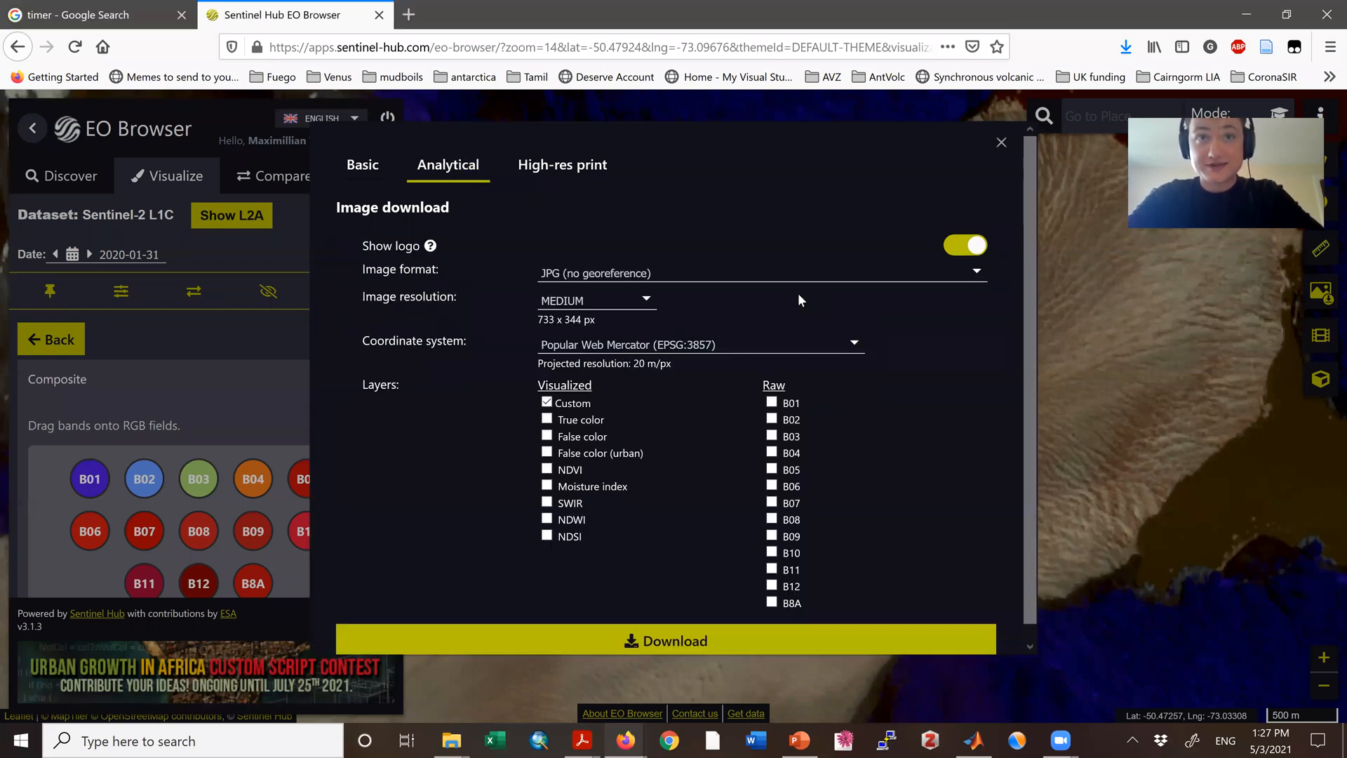
# Step: Download the 2020-01-31 custom layer as TIFF (16-bit) at HIGH resolution in WGS 84 (EPSG:4326), and close the dialog
pyautogui.click(610, 274)
pyautogui.click(612, 275)
pyautogui.click(613, 274)
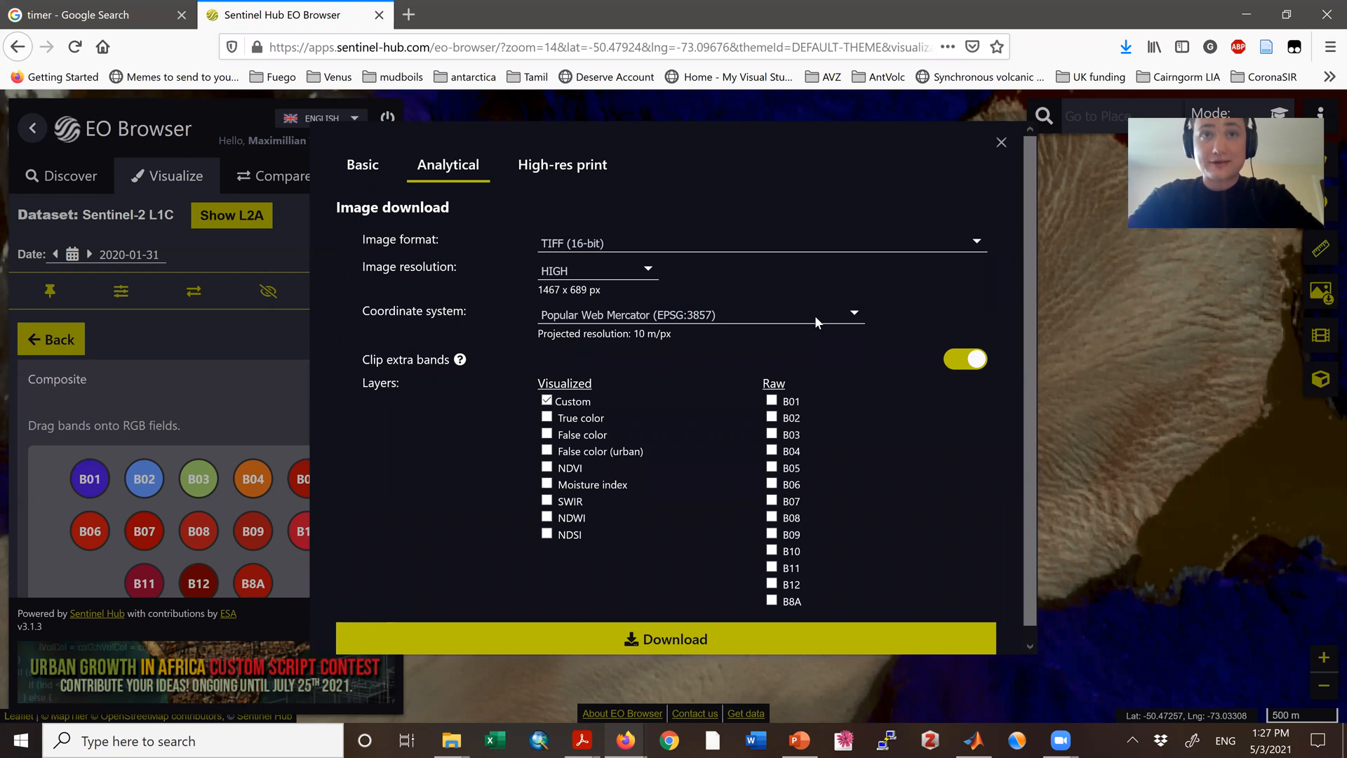
pyautogui.click(593, 320)
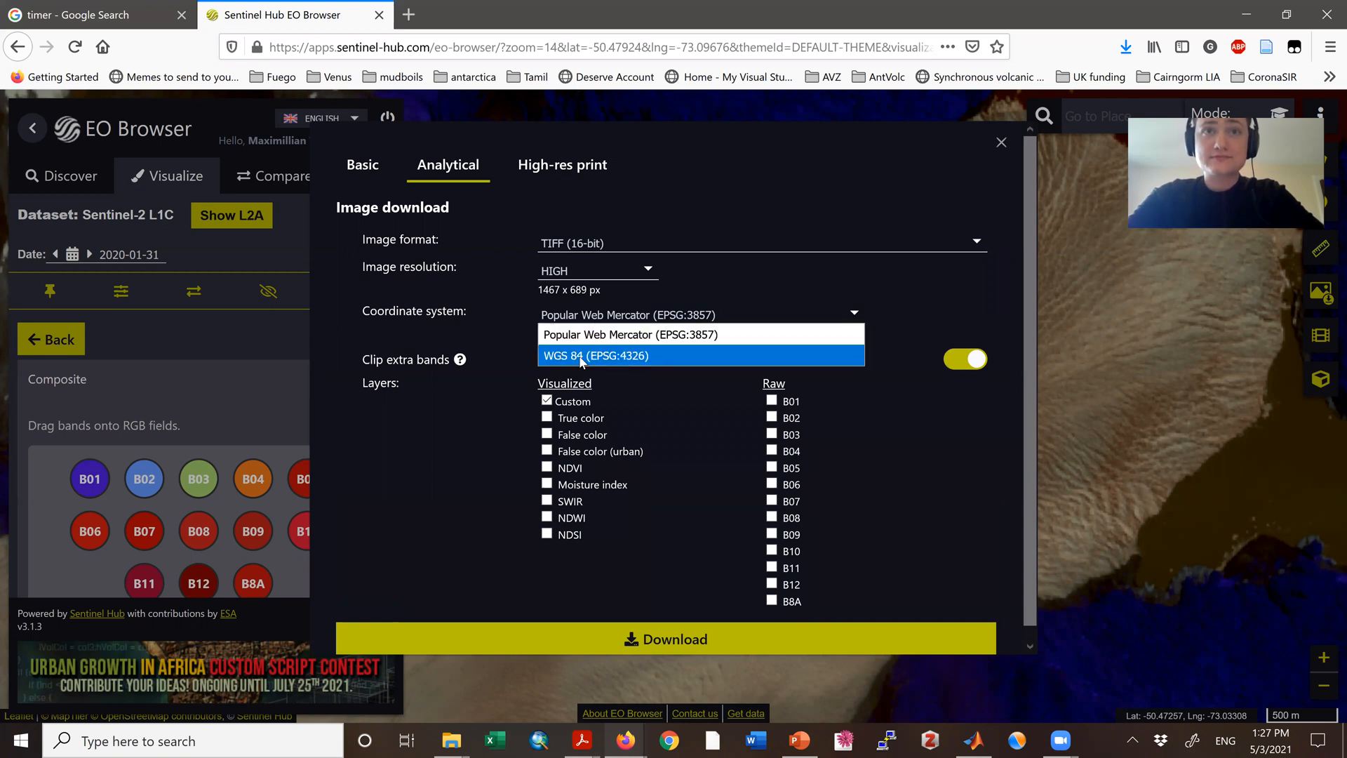
pyautogui.click(579, 356)
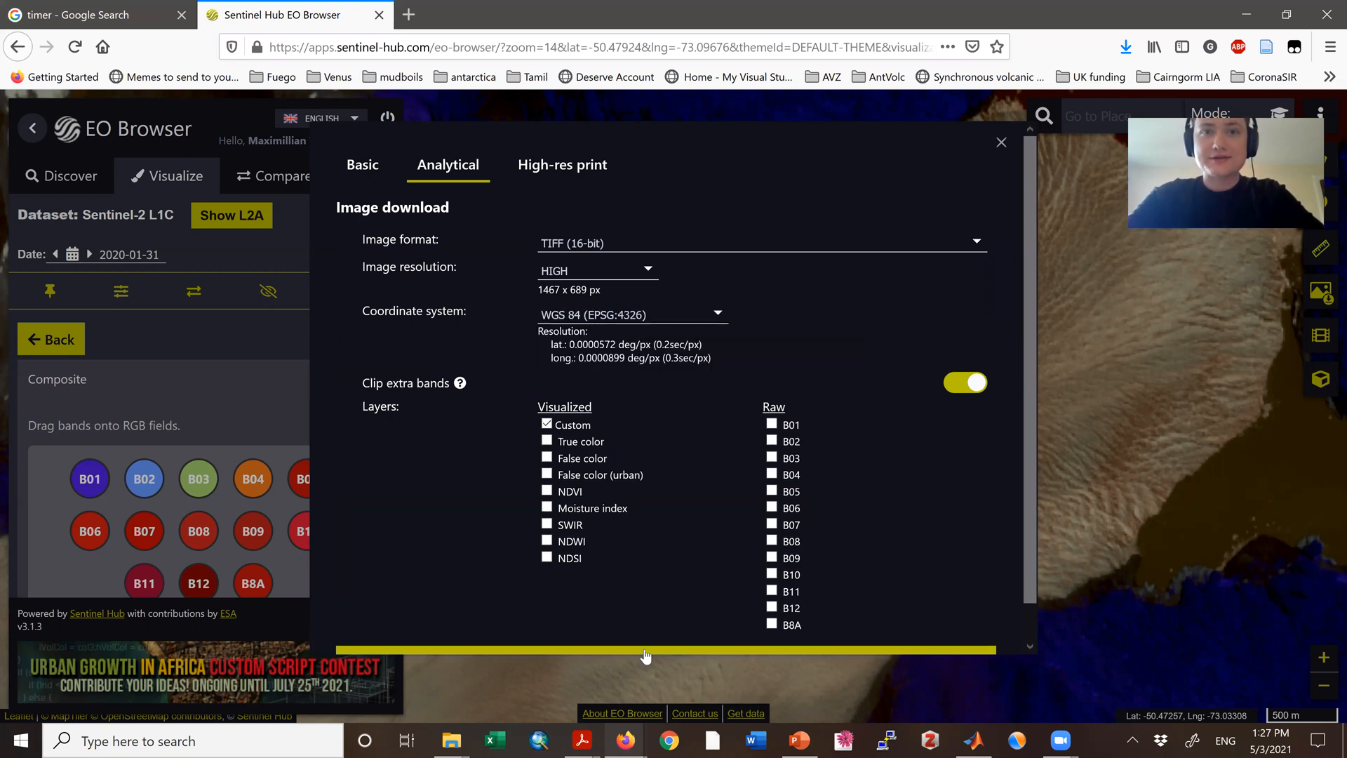
pyautogui.click(1003, 144)
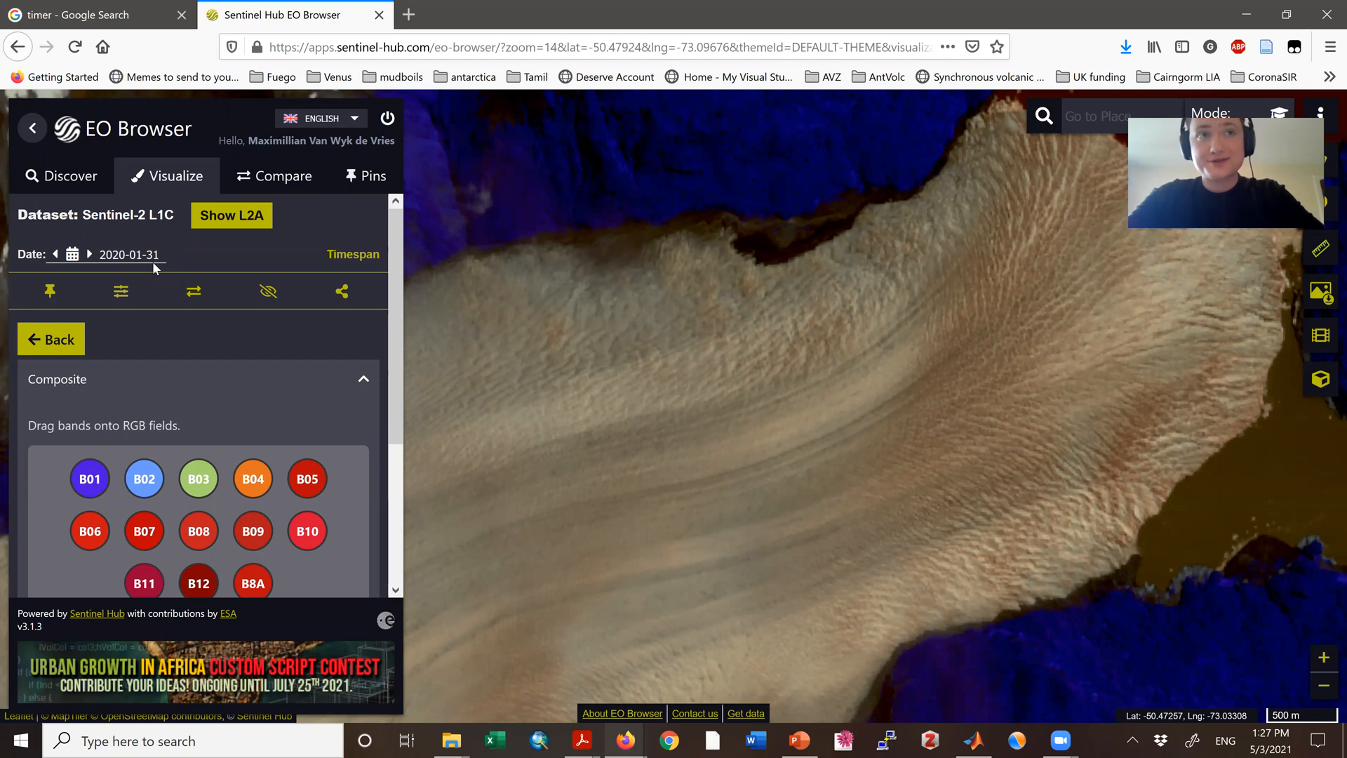
# Step: Change the imagery date to 2020-02-10
pyautogui.click(153, 260)
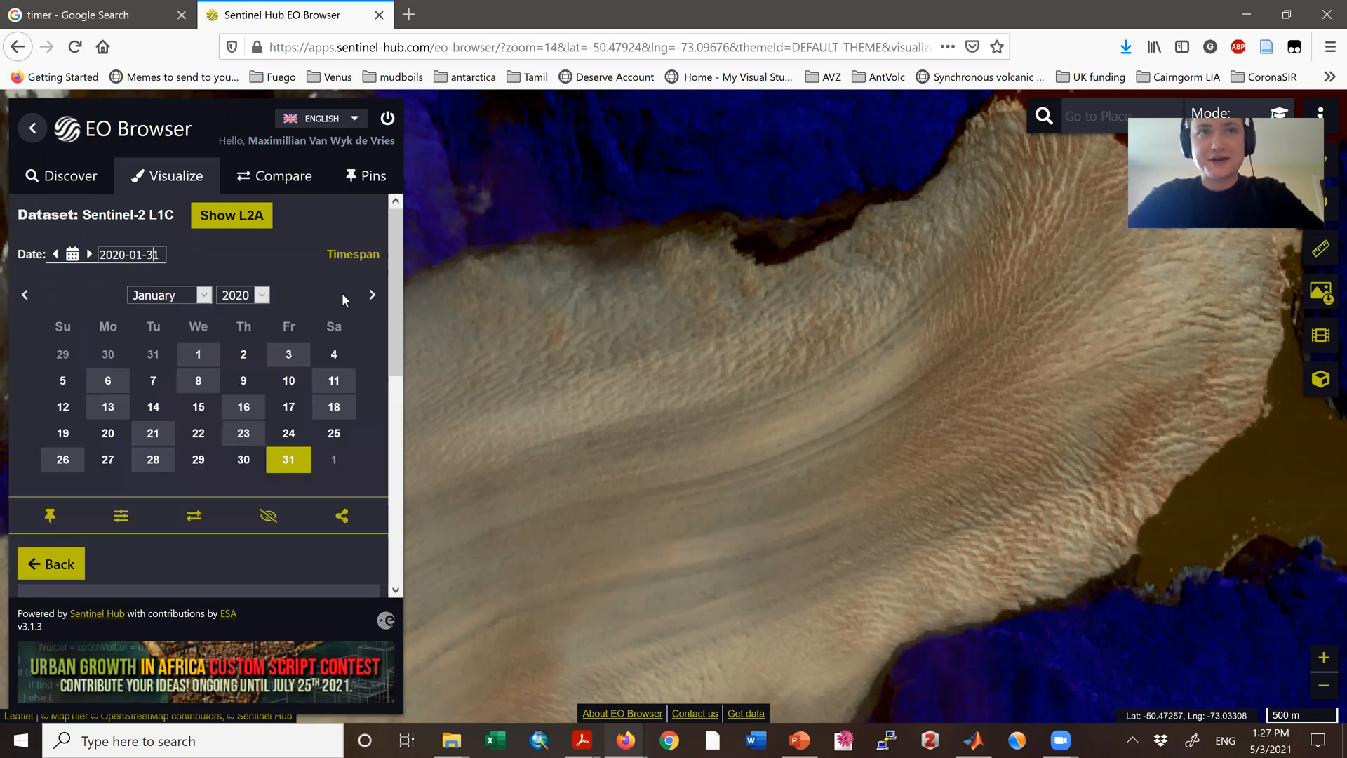
pyautogui.click(372, 295)
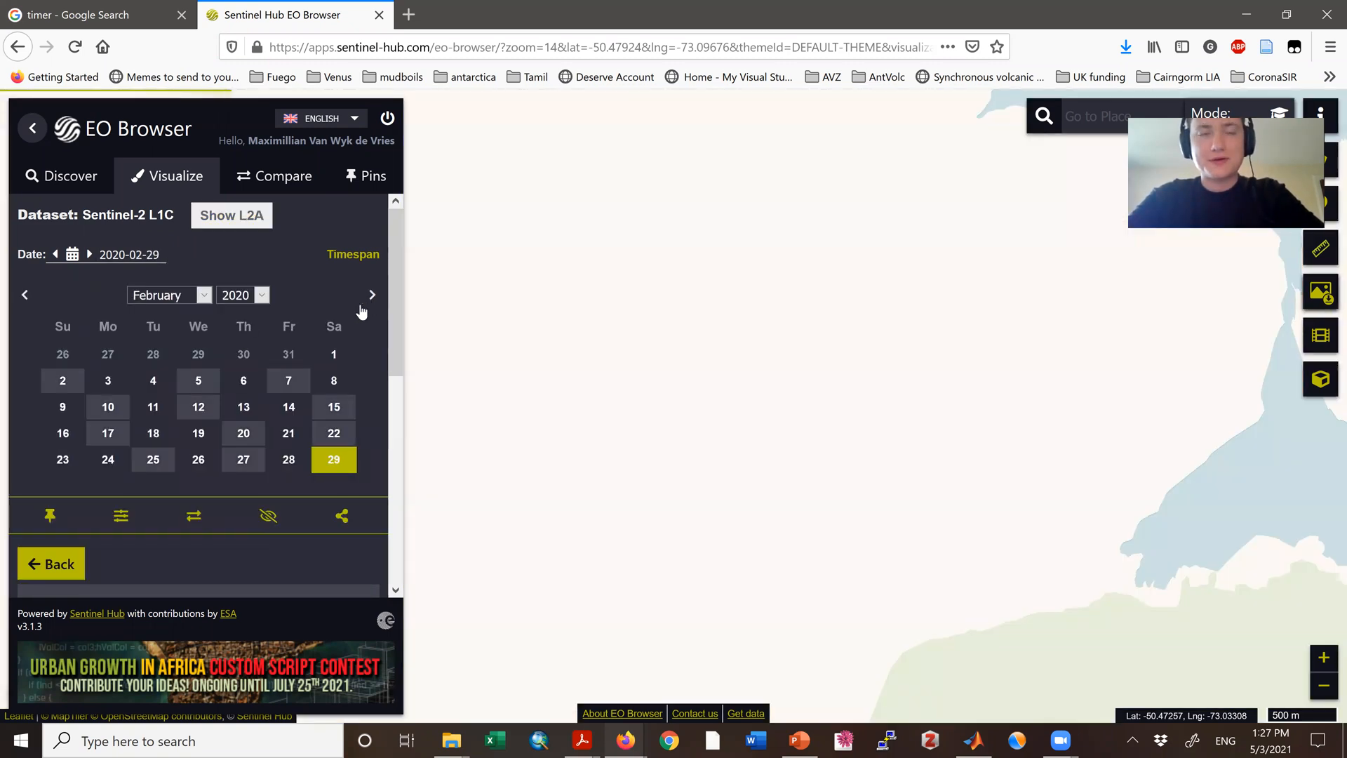
pyautogui.click(109, 407)
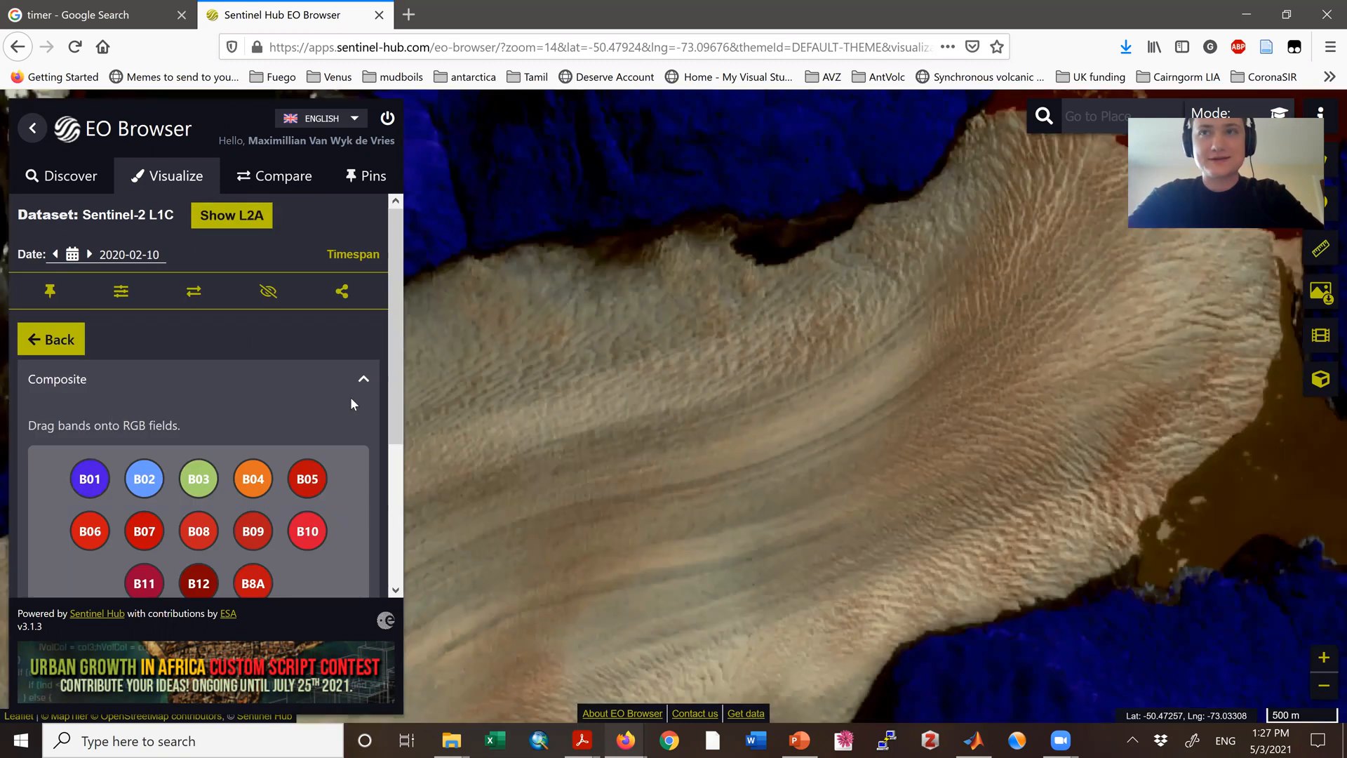
# Step: Open the analytical download options for the 2020-02-10 image and save the downloaded 2020-01-31 TIFF file
pyautogui.click(1322, 294)
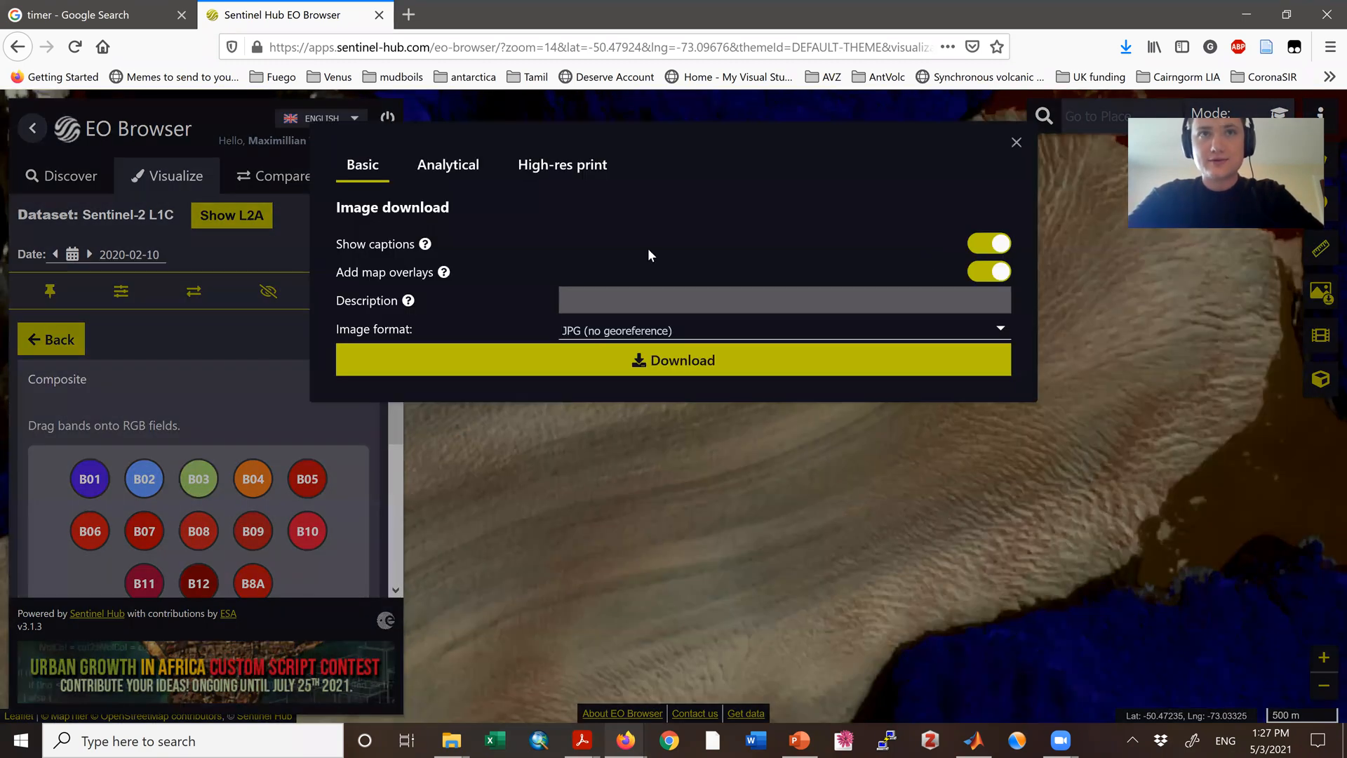
pyautogui.click(444, 171)
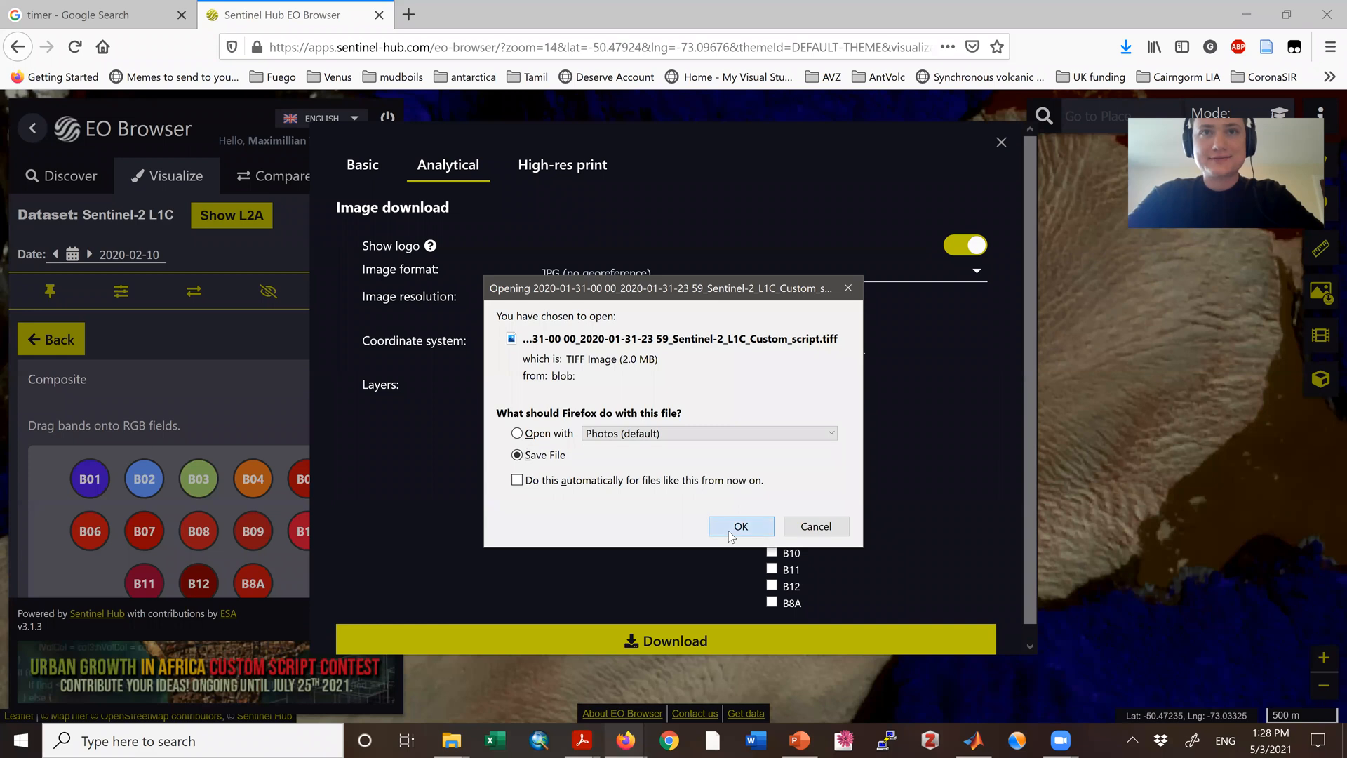
pyautogui.click(734, 527)
# Step: Download the 2020-02-10 custom layer as TIFF (16-bit) at HIGH resolution in WGS 84 (EPSG:4326), and close the dialog
pyautogui.click(925, 274)
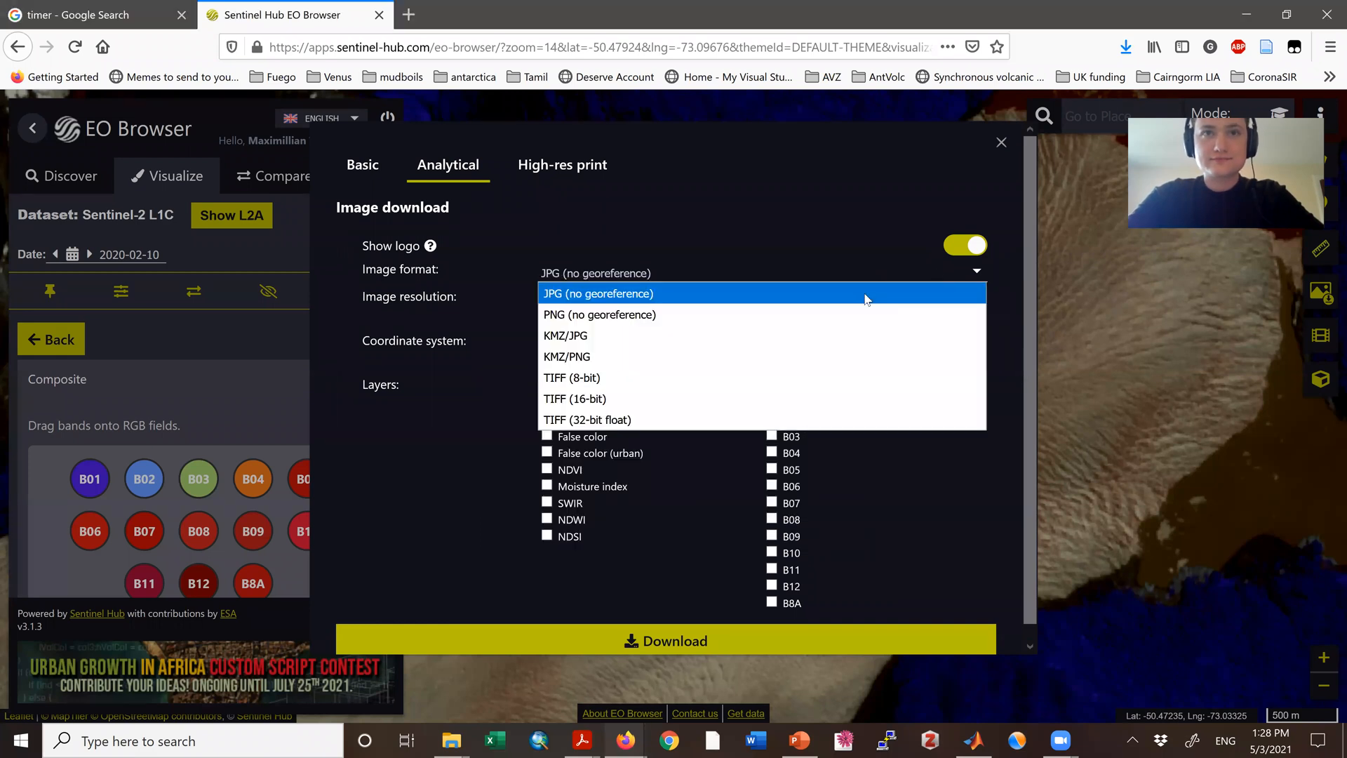
pyautogui.click(582, 398)
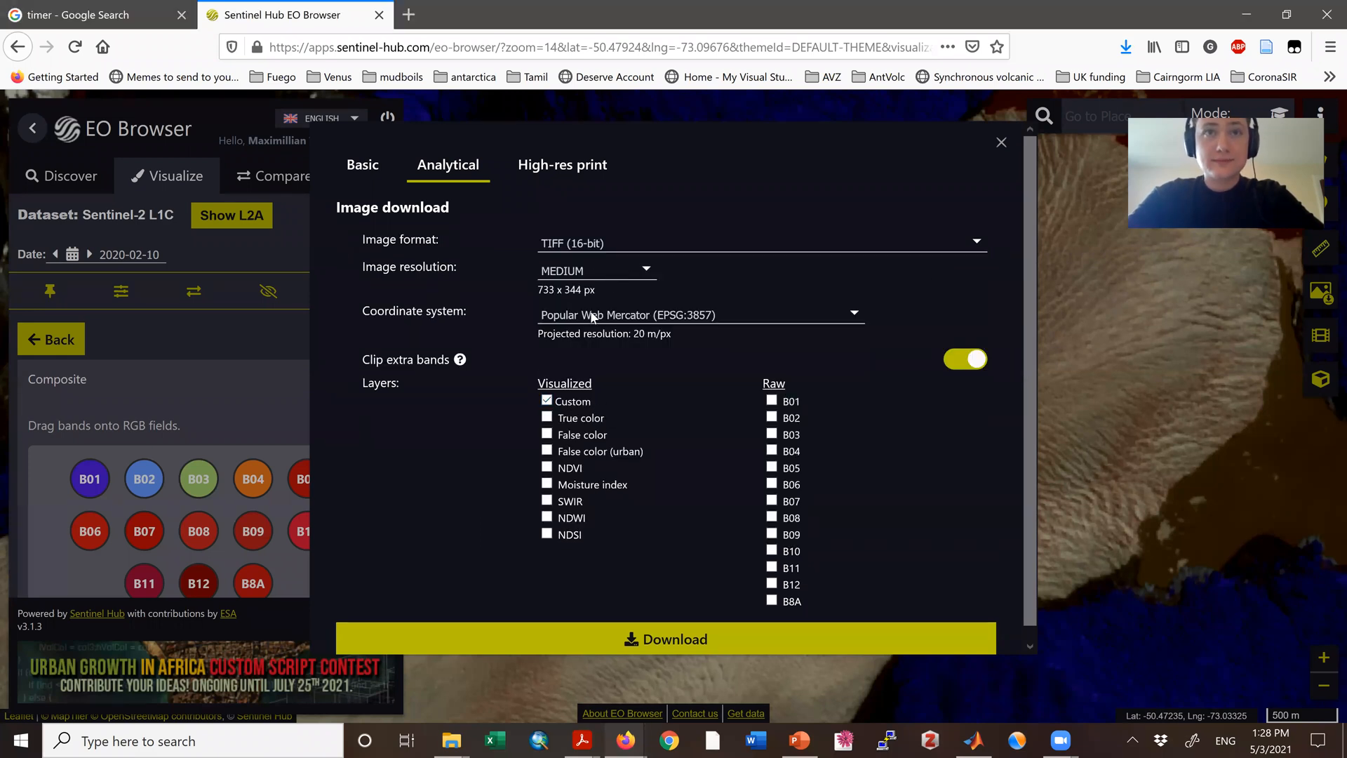
pyautogui.click(596, 270)
pyautogui.click(570, 334)
pyautogui.click(685, 313)
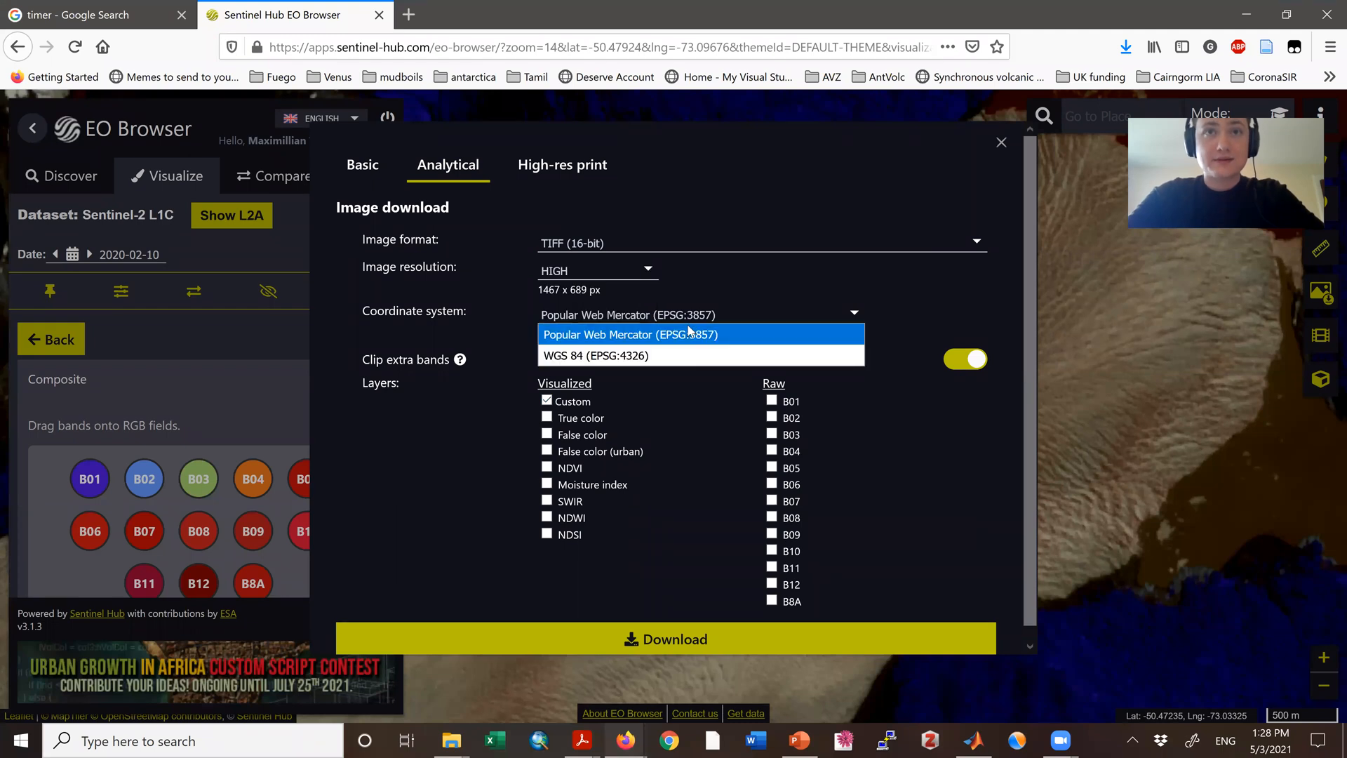
pyautogui.click(671, 356)
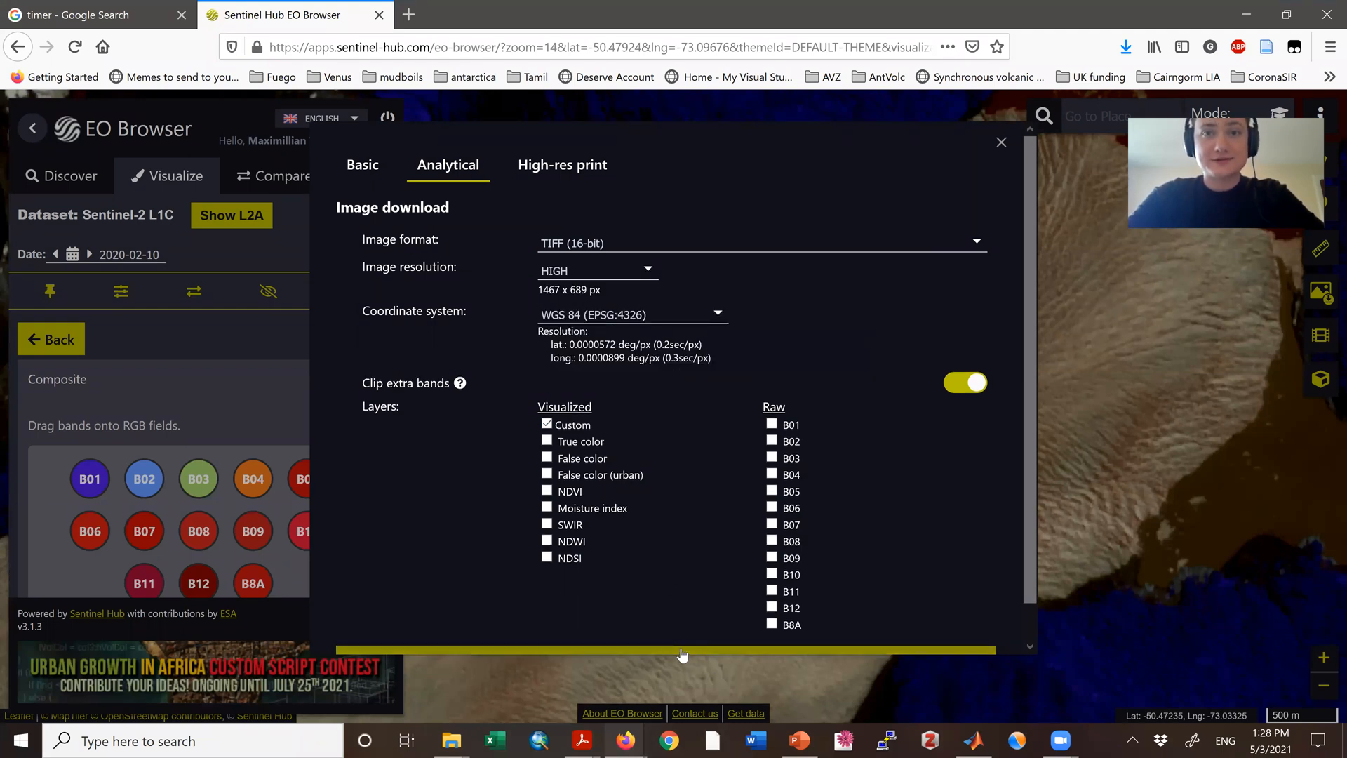
pyautogui.click(1001, 142)
# Step: Change the imagery date to 2020-02-22 and open its analytical download options with the logo turned off
pyautogui.click(135, 255)
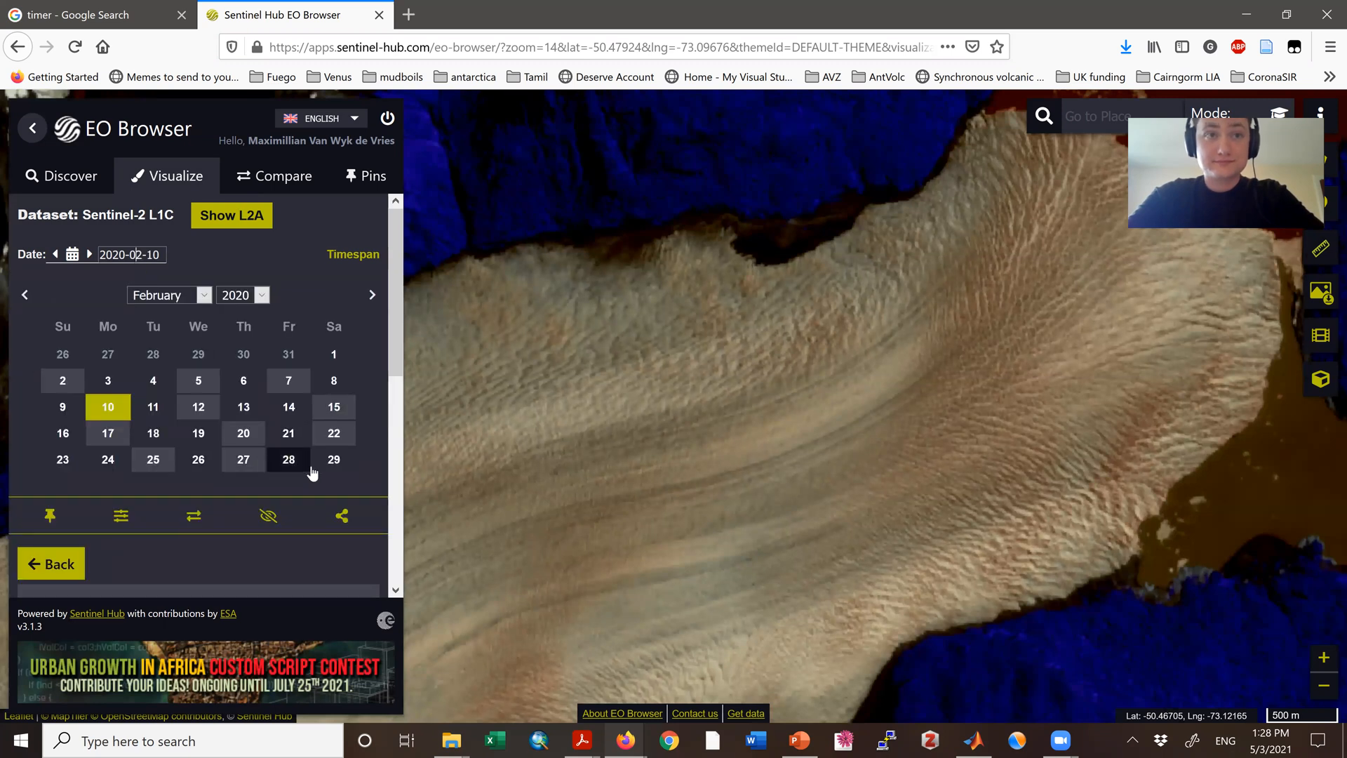
pyautogui.click(335, 433)
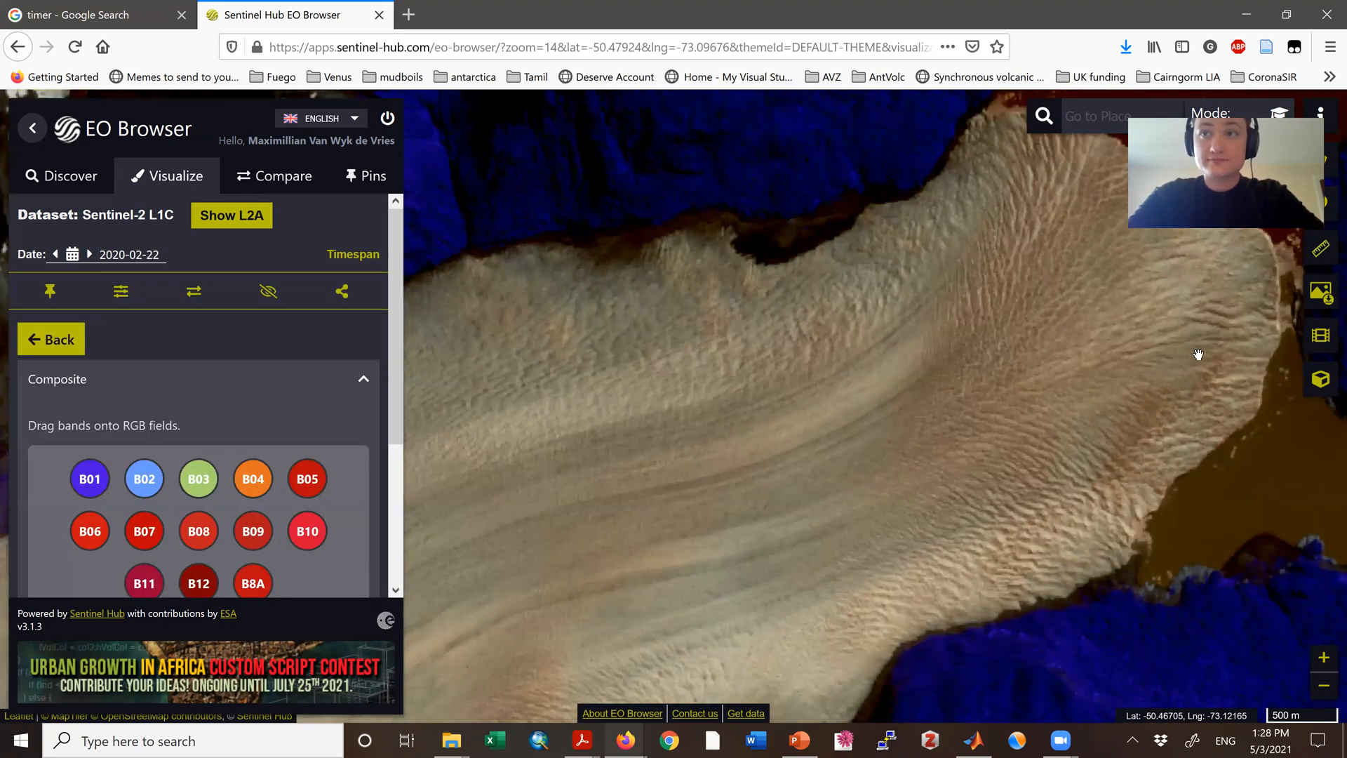
pyautogui.click(1320, 291)
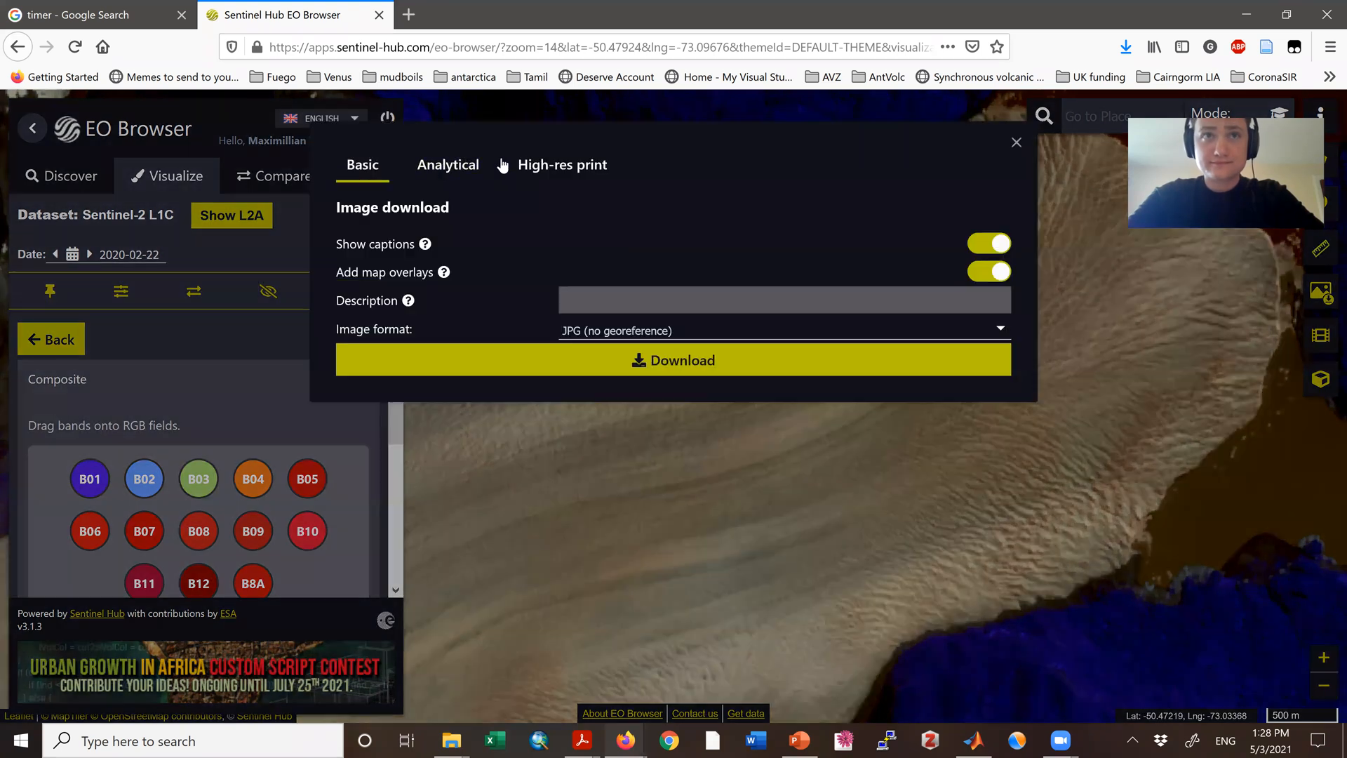
pyautogui.click(447, 166)
pyautogui.click(961, 246)
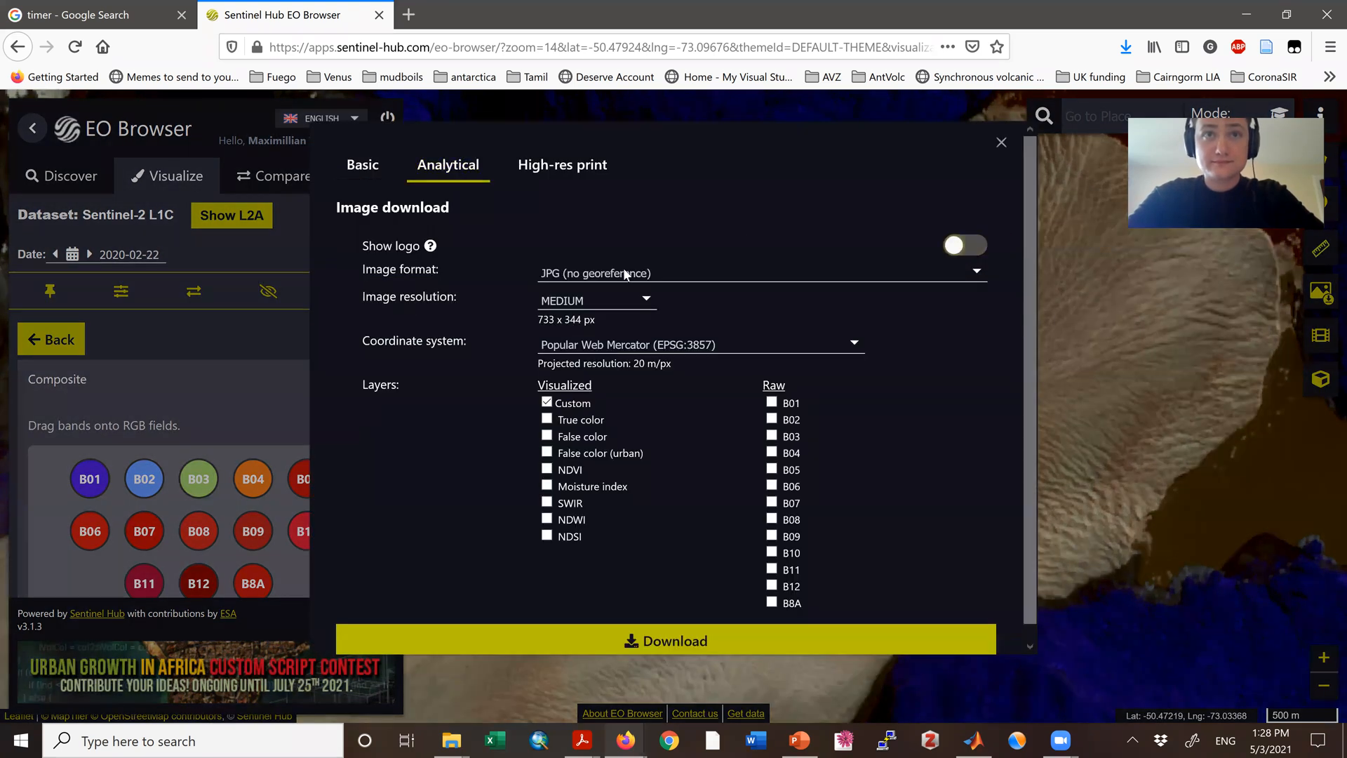
# Step: Set the 2020-02-22 image format to TIFF (16-bit) and save the downloaded 2020-02-10 TIFF file
pyautogui.click(622, 272)
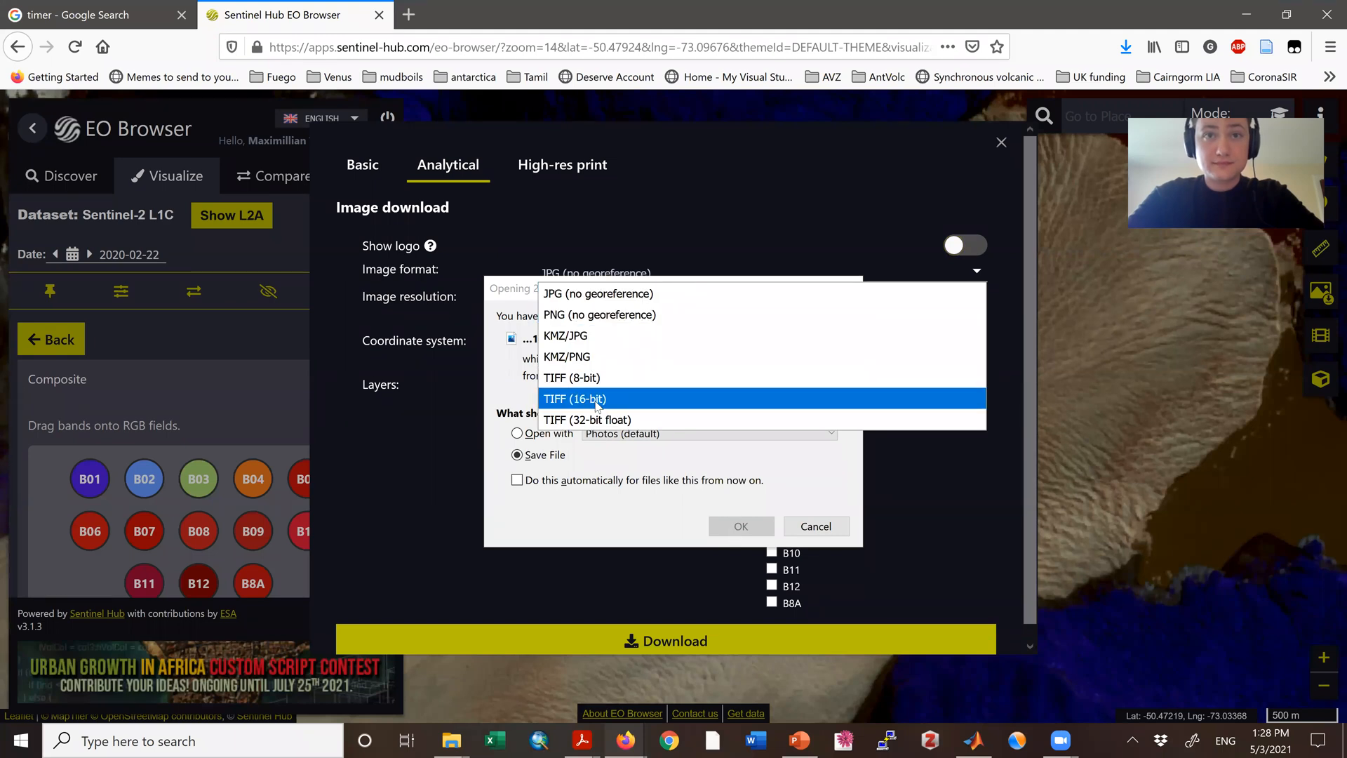
pyautogui.click(595, 399)
pyautogui.click(744, 525)
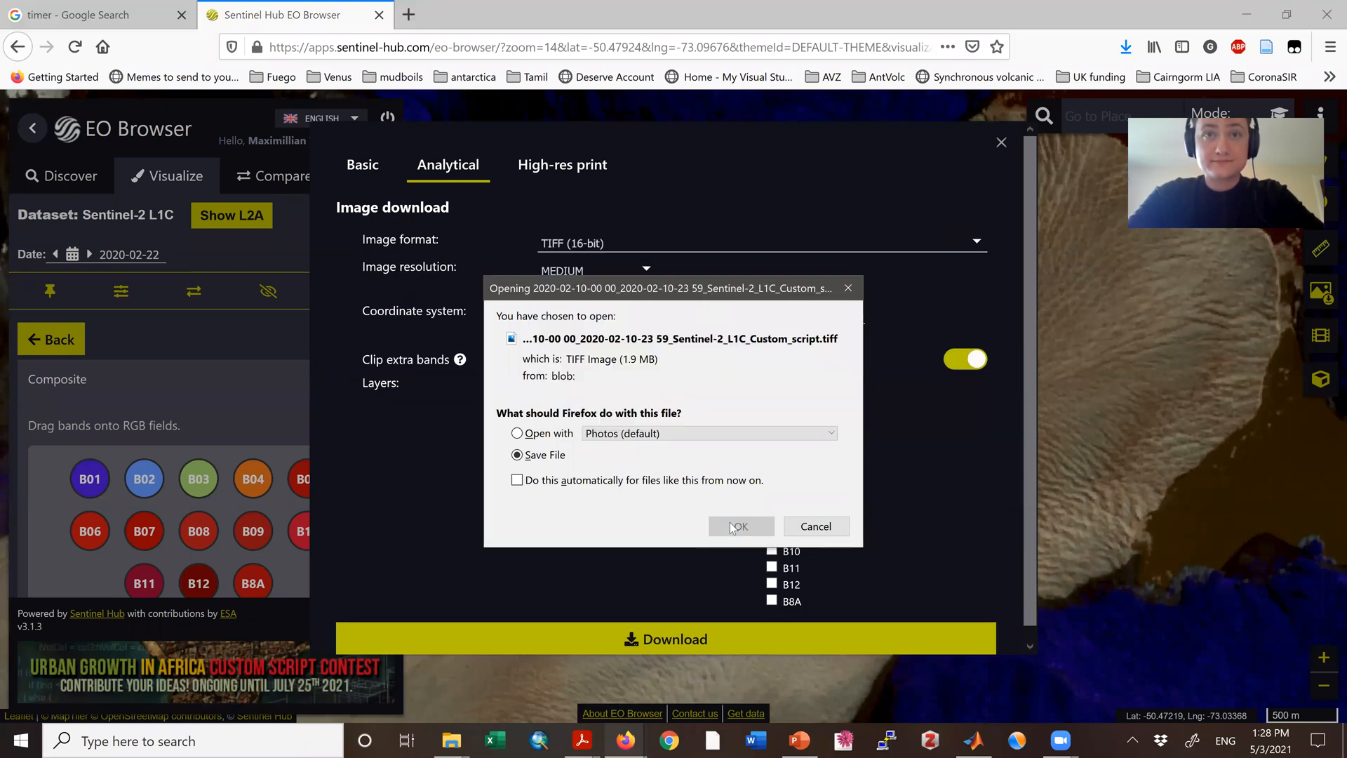
pyautogui.click(731, 528)
# Step: Download the 2020-02-22 custom layer at HIGH resolution in WGS 84 (EPSG:4326), and close the dialog
pyautogui.click(597, 267)
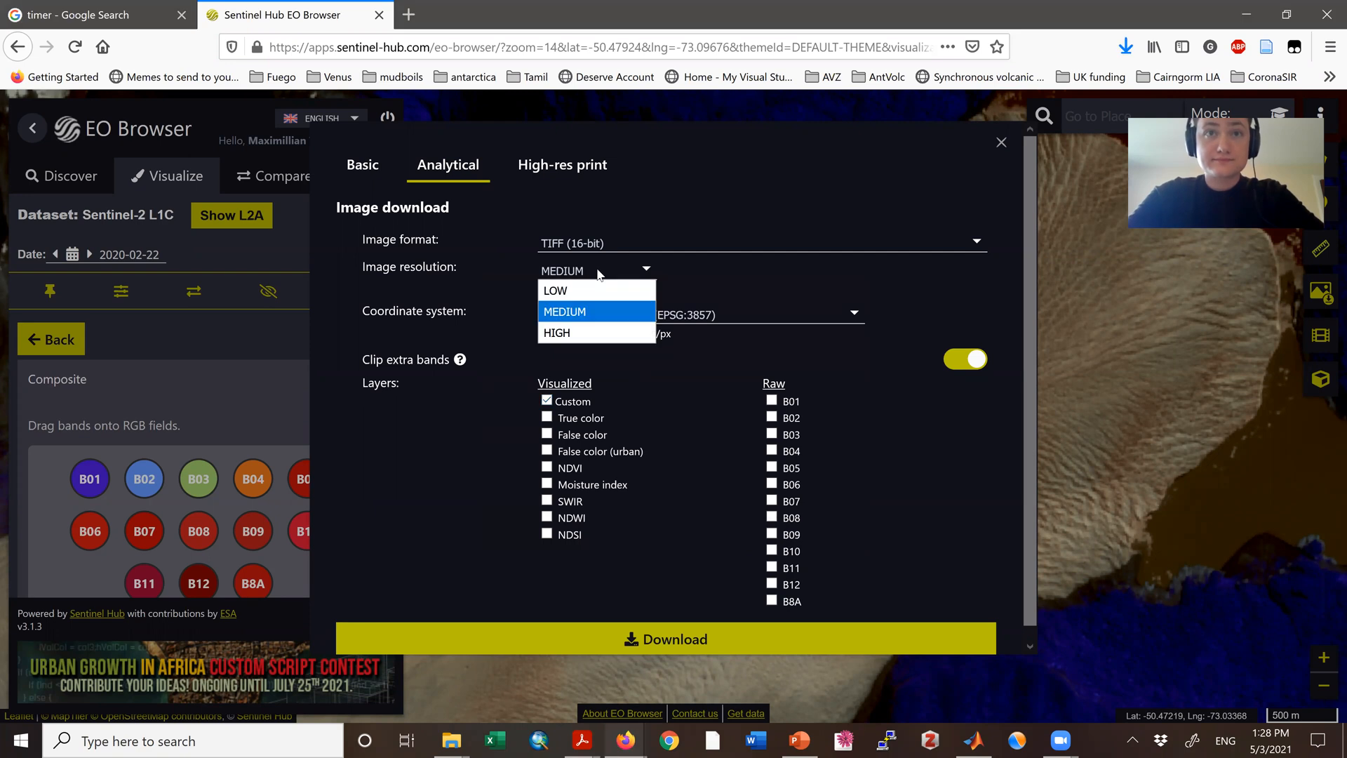
pyautogui.click(561, 333)
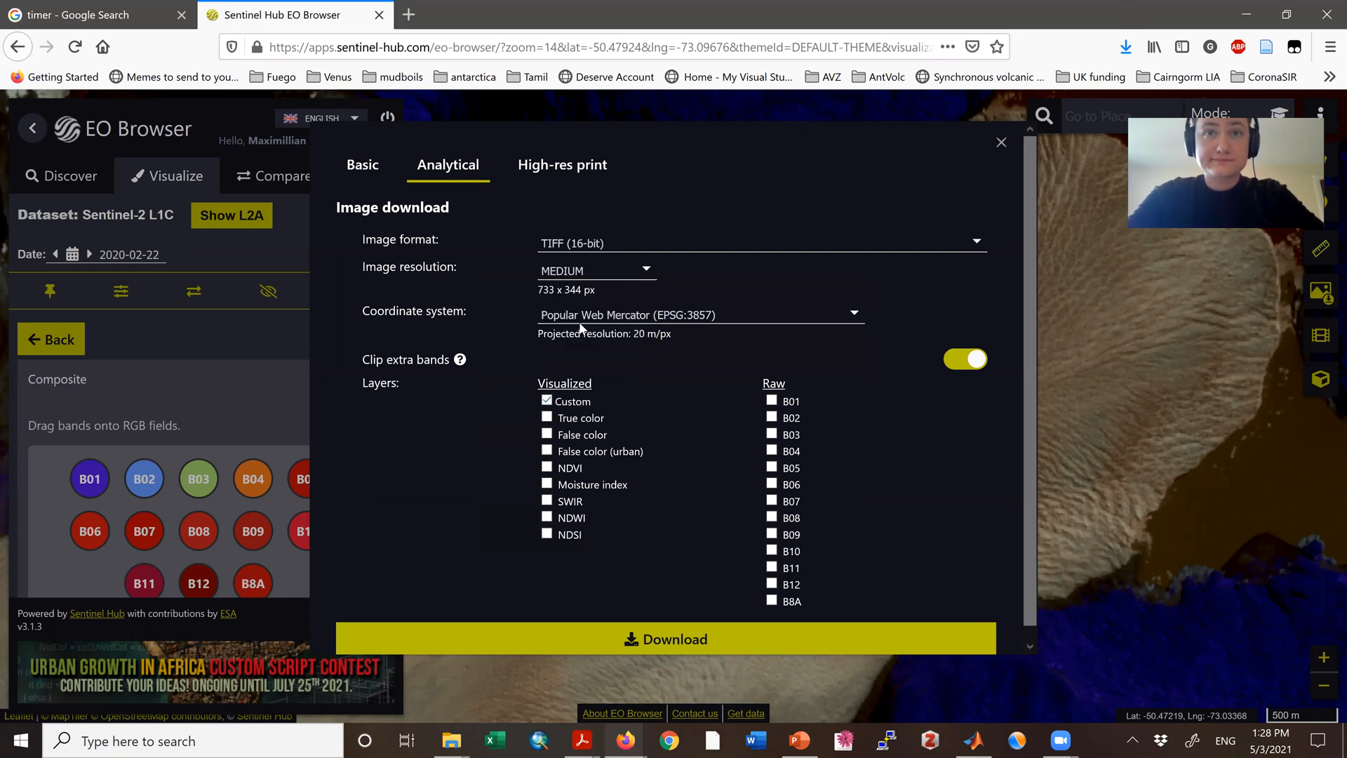
pyautogui.click(663, 317)
pyautogui.click(646, 355)
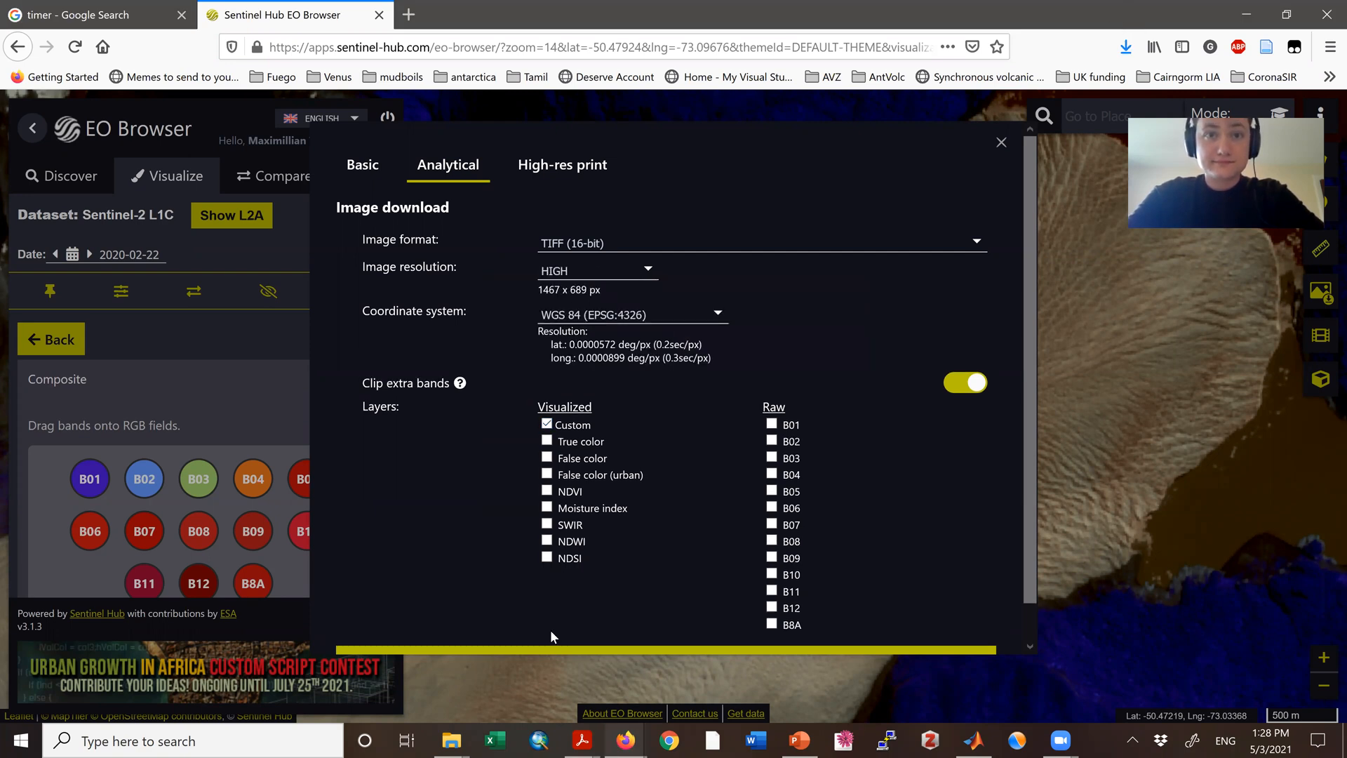
pyautogui.click(549, 649)
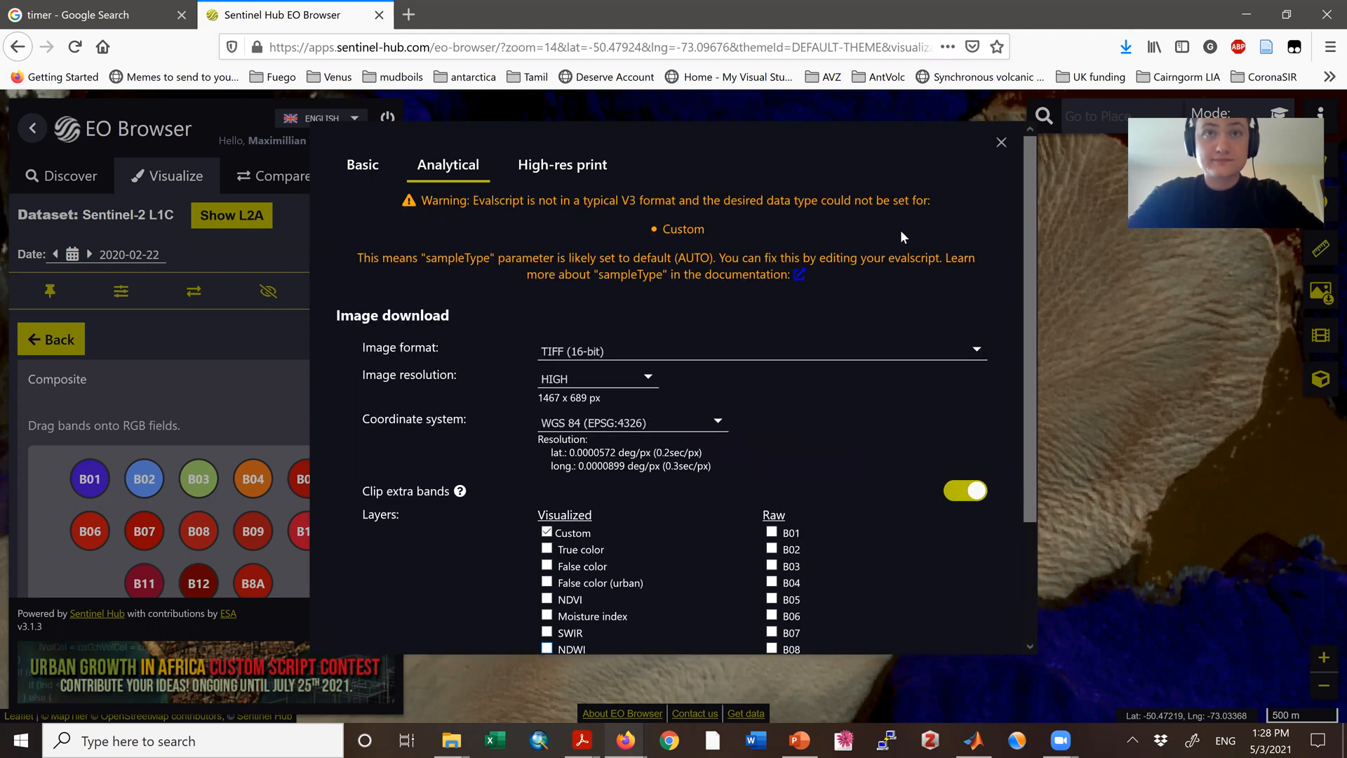
pyautogui.click(1001, 142)
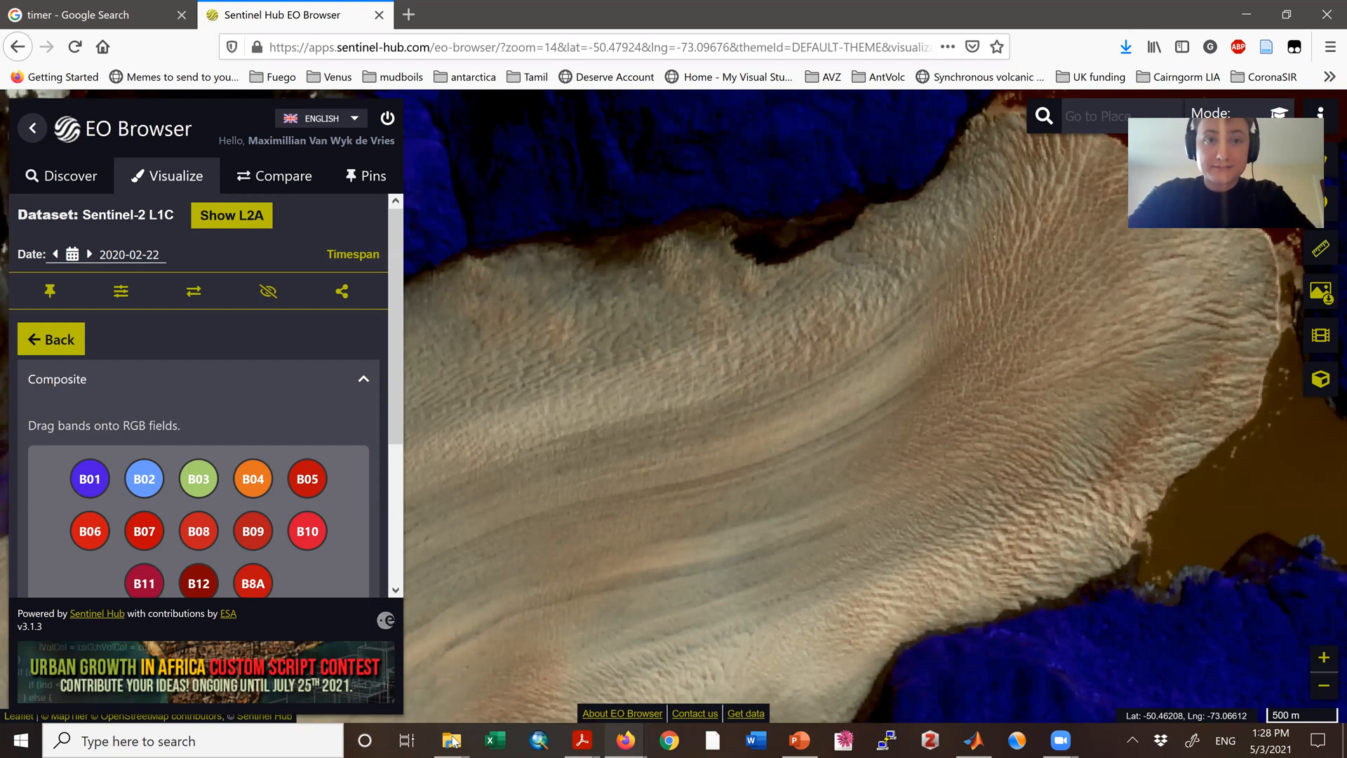
# Step: In File Explorer, move the 2020-01-01 JPG and the 2020-01-01, 2020-01-31 and 2020-02-10 TIFFs from Downloads to the Zero to ice flow folder
pyautogui.moveTo(453, 741)
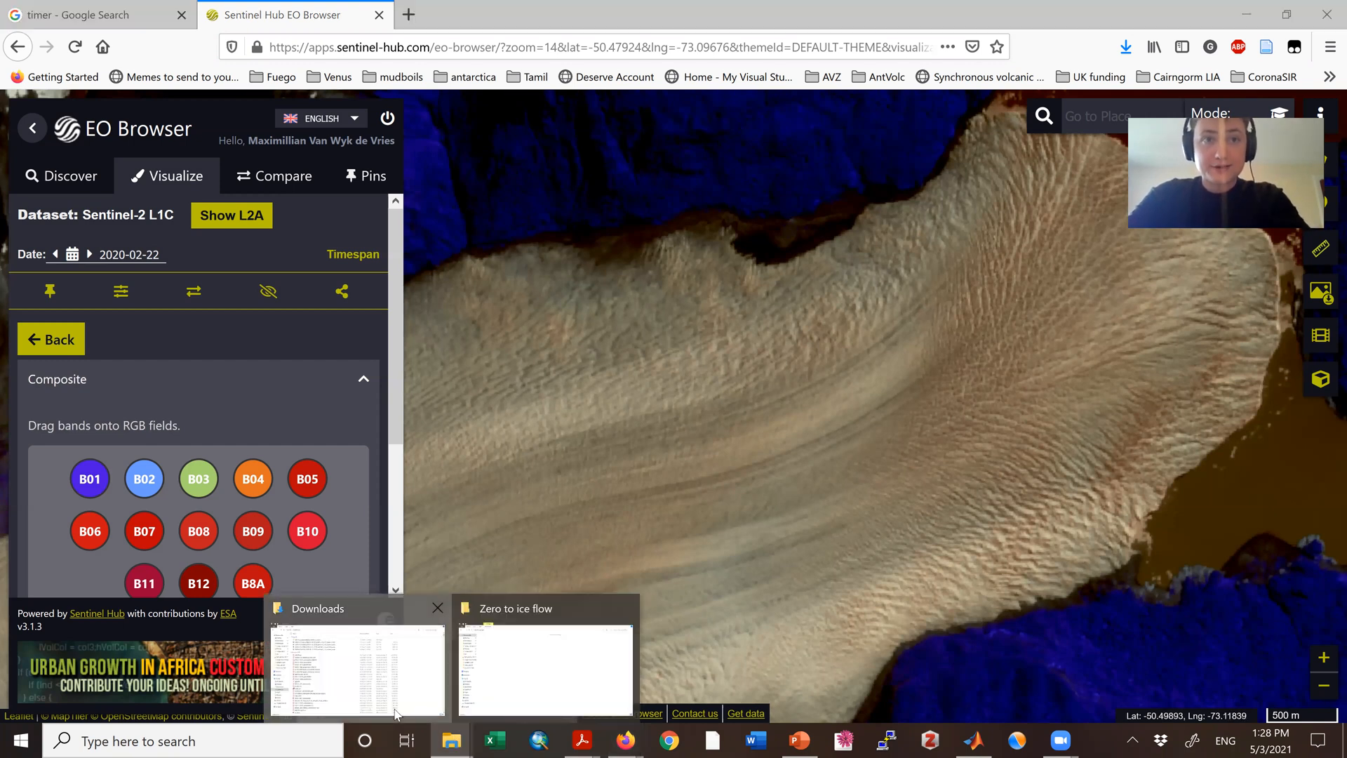
pyautogui.click(397, 712)
pyautogui.click(379, 208)
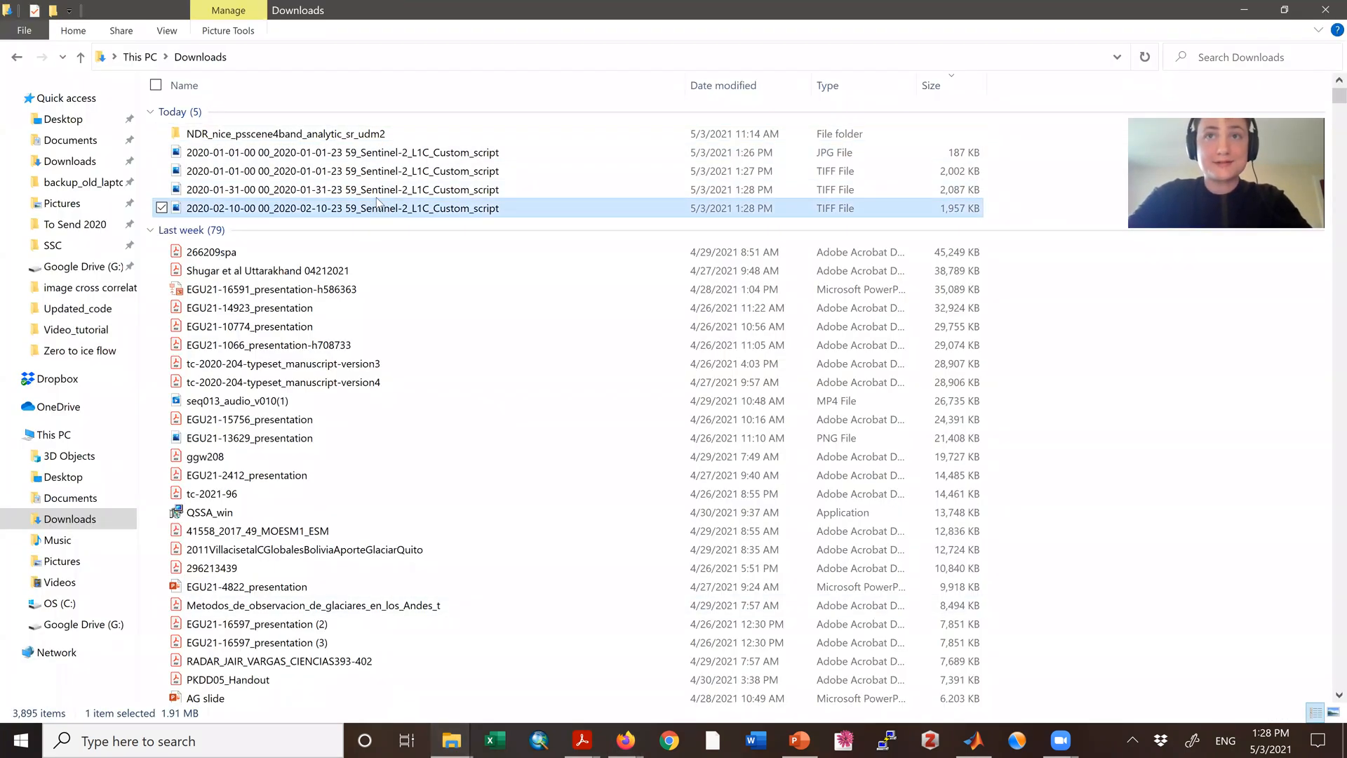
pyautogui.keyDown('shift'); pyautogui.click(396, 153); pyautogui.keyUp('shift')
pyautogui.moveTo(338, 195); pyautogui.dragTo(326, 298)
pyautogui.hotkey('alt', 'Tab')
pyautogui.press('Tab')
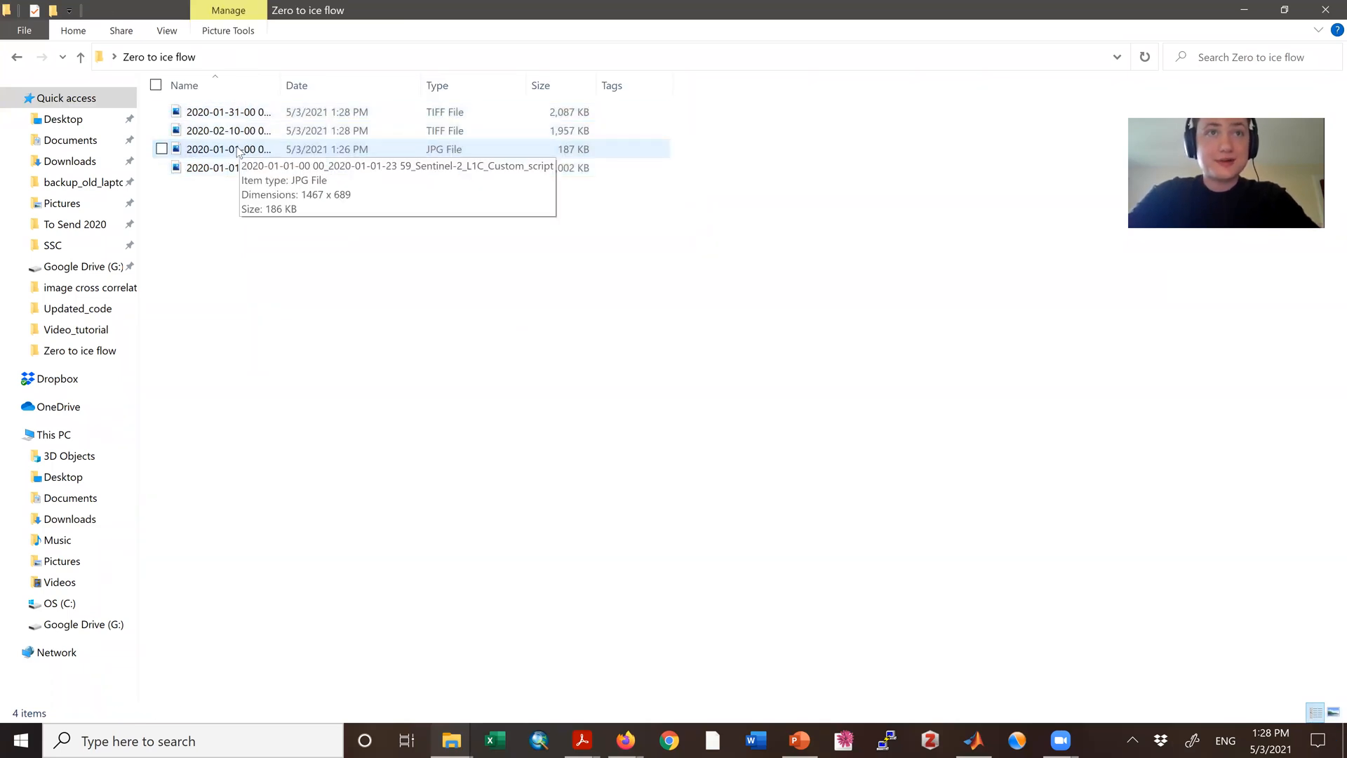
# Step: Rename the 2020-01-01 JPG file in the Zero to ice flow folder as save_image
pyautogui.click(238, 151)
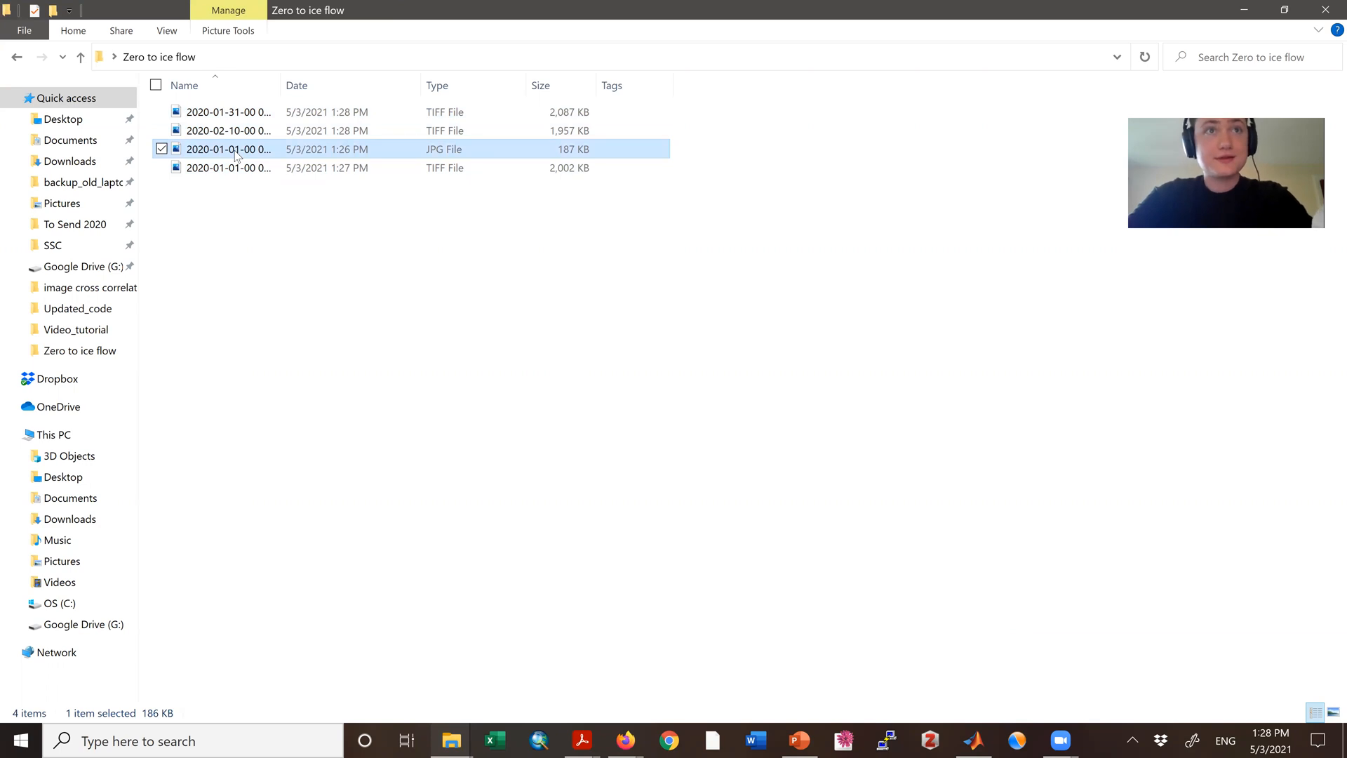
pyautogui.click(235, 152)
pyautogui.write('save_image')
pyautogui.press('Return')
# Step: Duplicate save_image in the same folder, rename the copy as mask, and widen the Name column
pyautogui.click(225, 198)
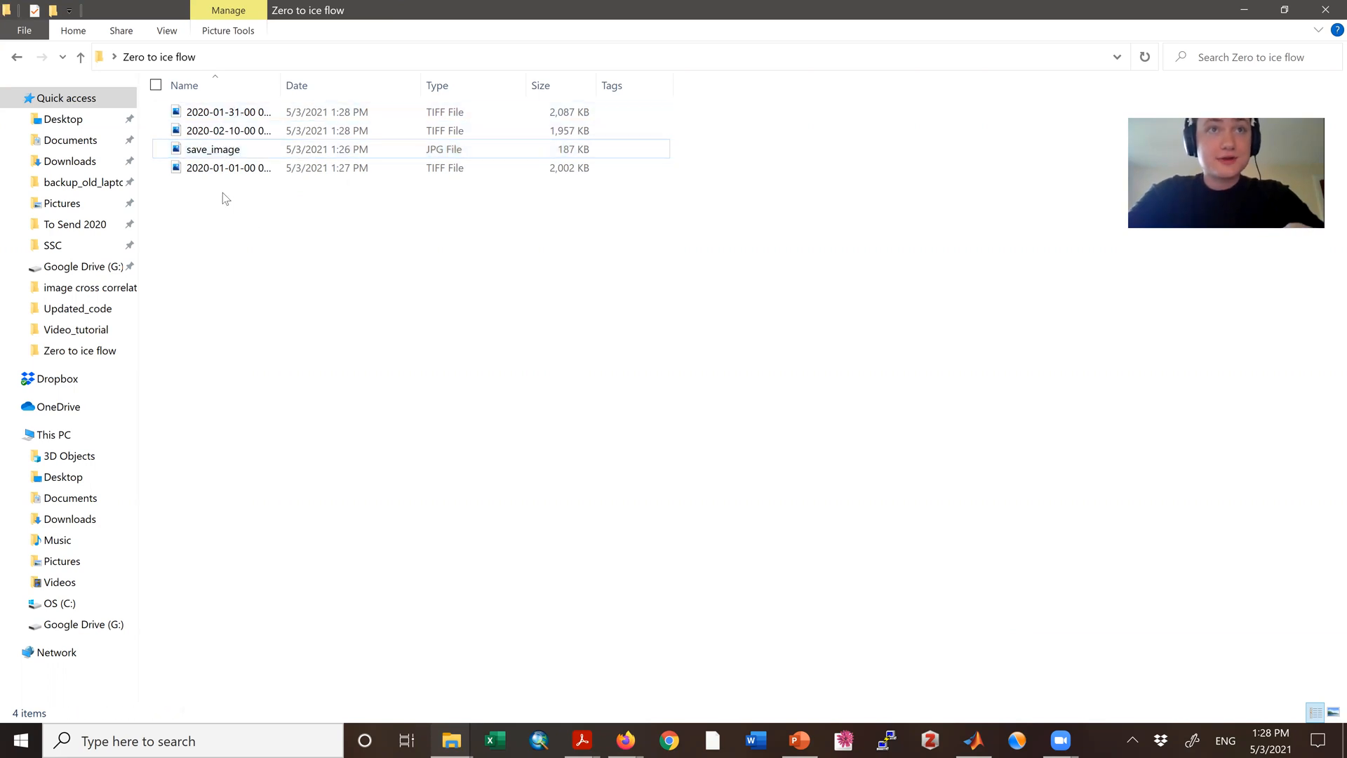
pyautogui.hotkey('ctrl', 'v')
pyautogui.press('F2')
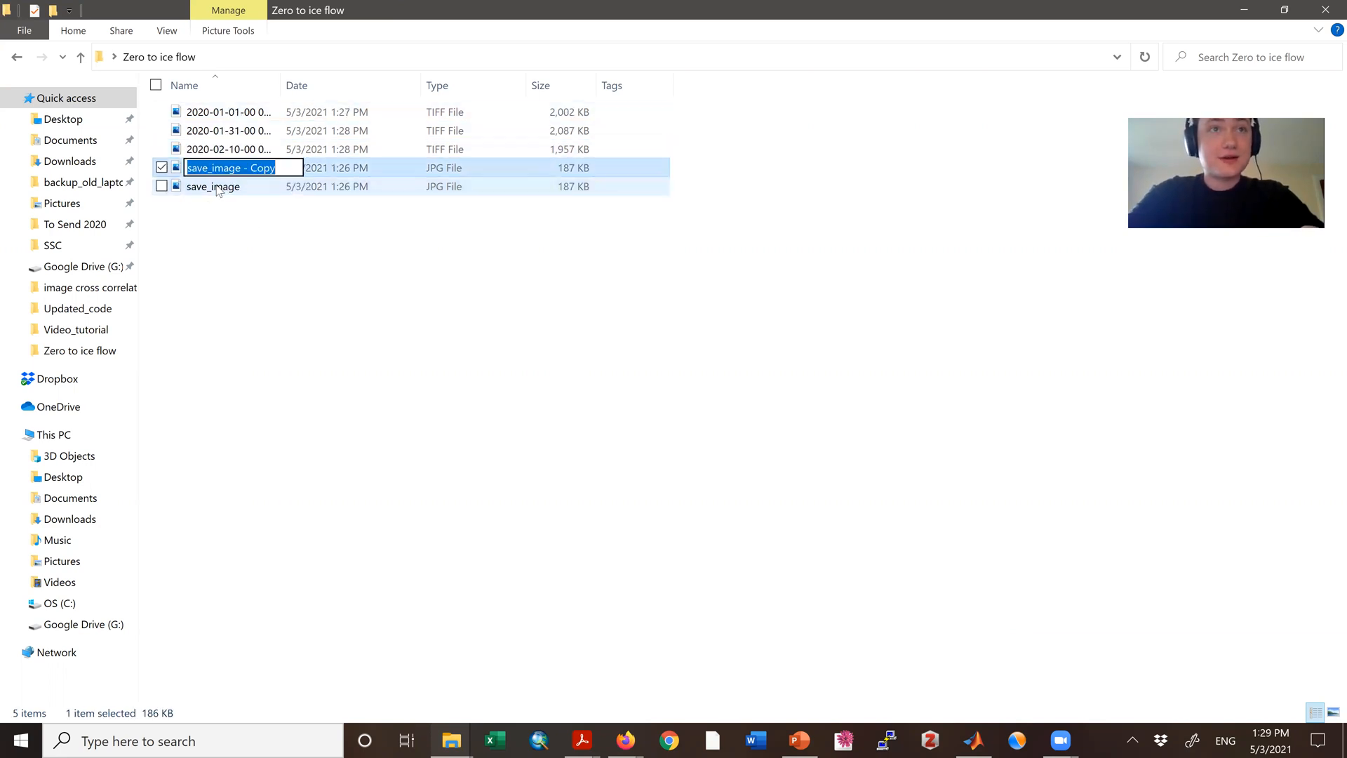
pyautogui.write('mask')
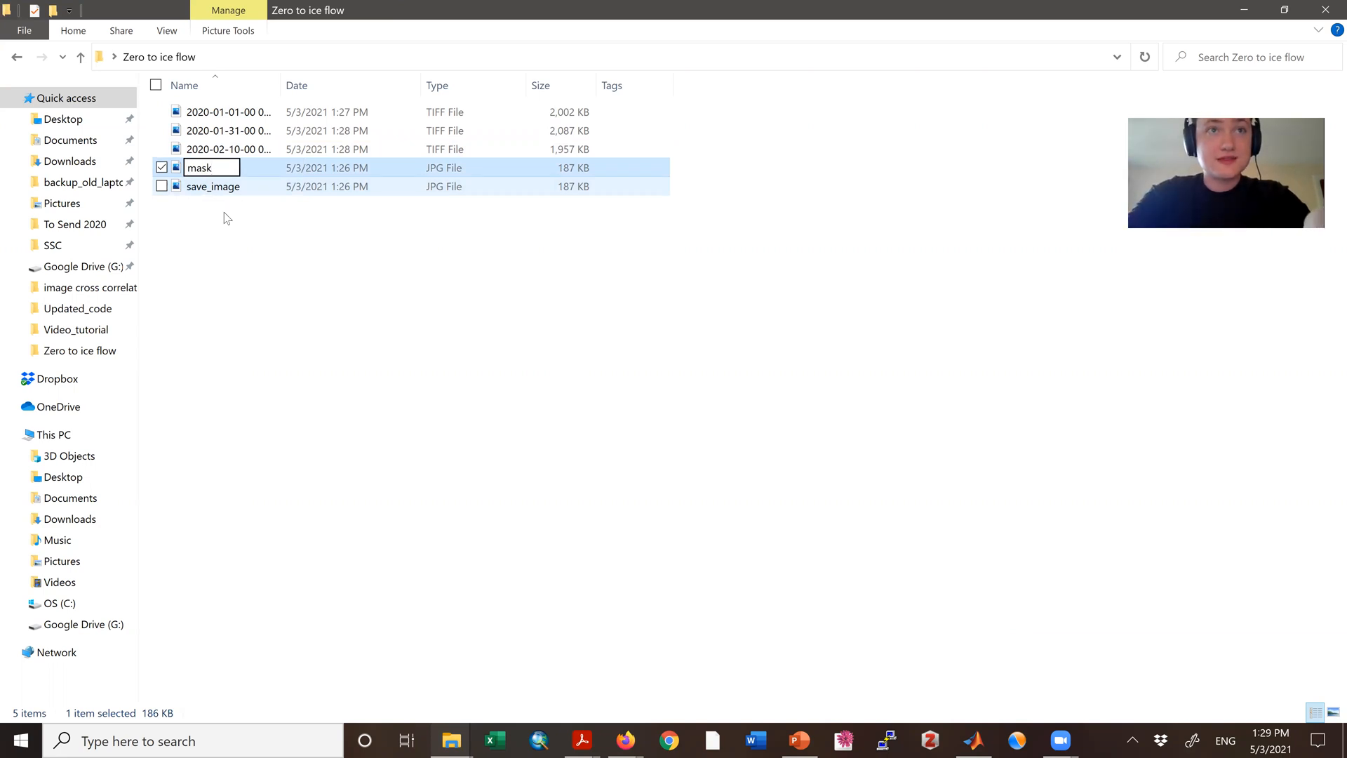
pyautogui.click(243, 273)
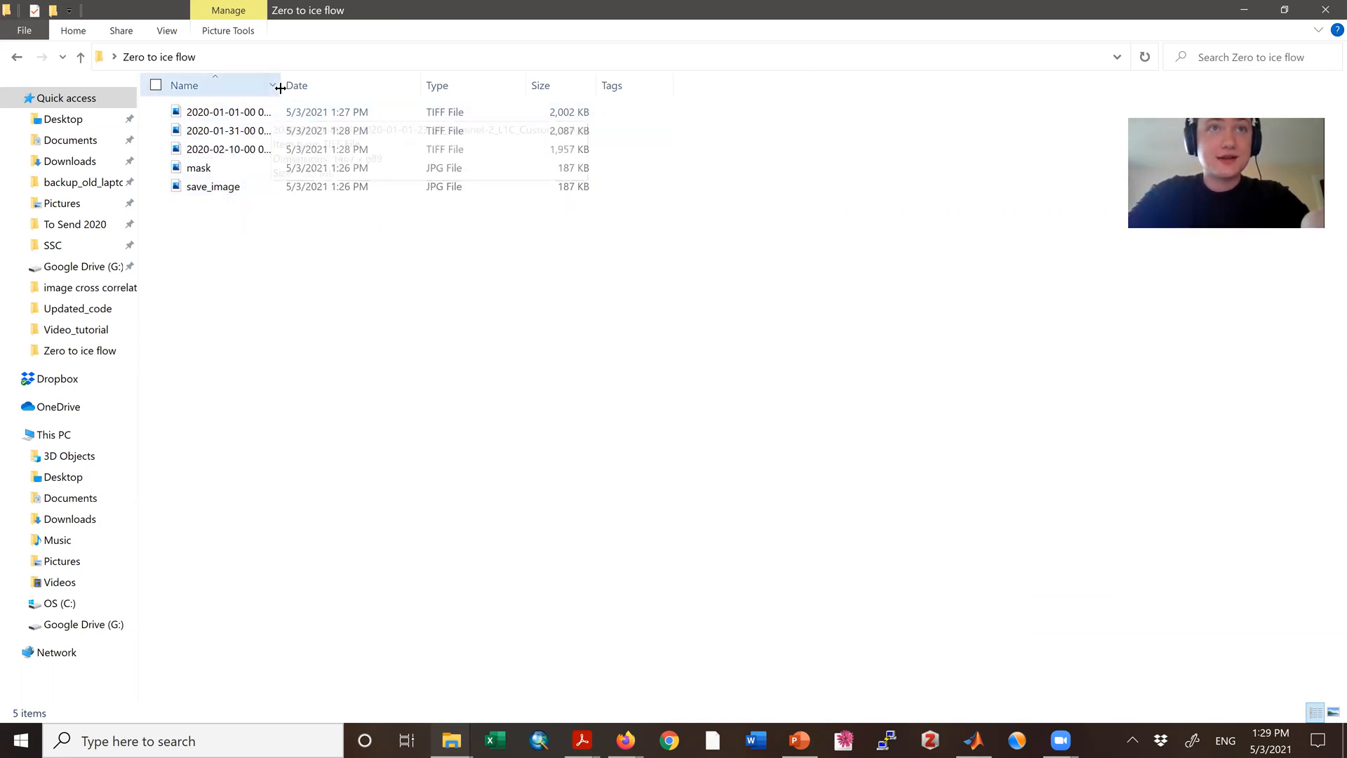
pyautogui.moveTo(280, 88); pyautogui.dragTo(356, 90)
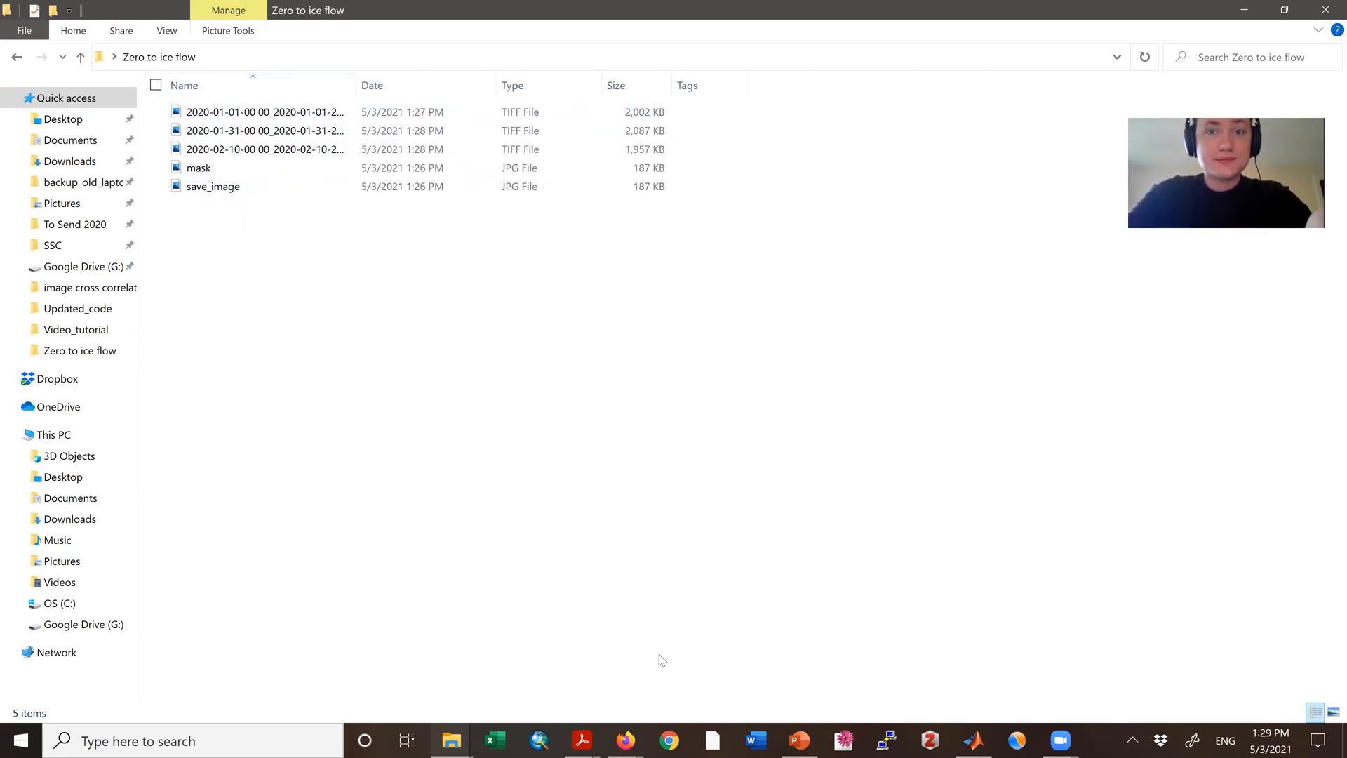
# Step: Save the downloaded 2020-02-22 TIFF in Firefox and move it from Downloads to the Zero to ice flow folder
pyautogui.click(642, 740)
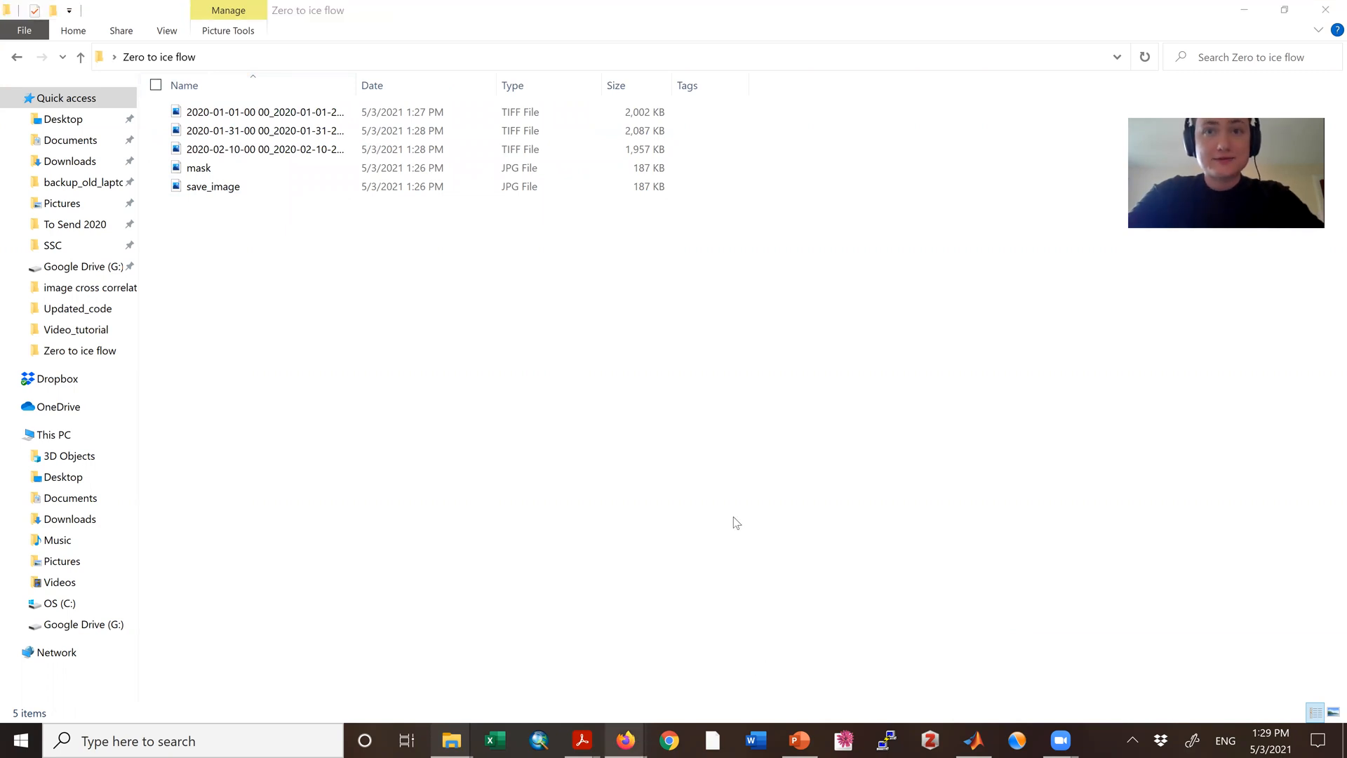
pyautogui.press('Return')
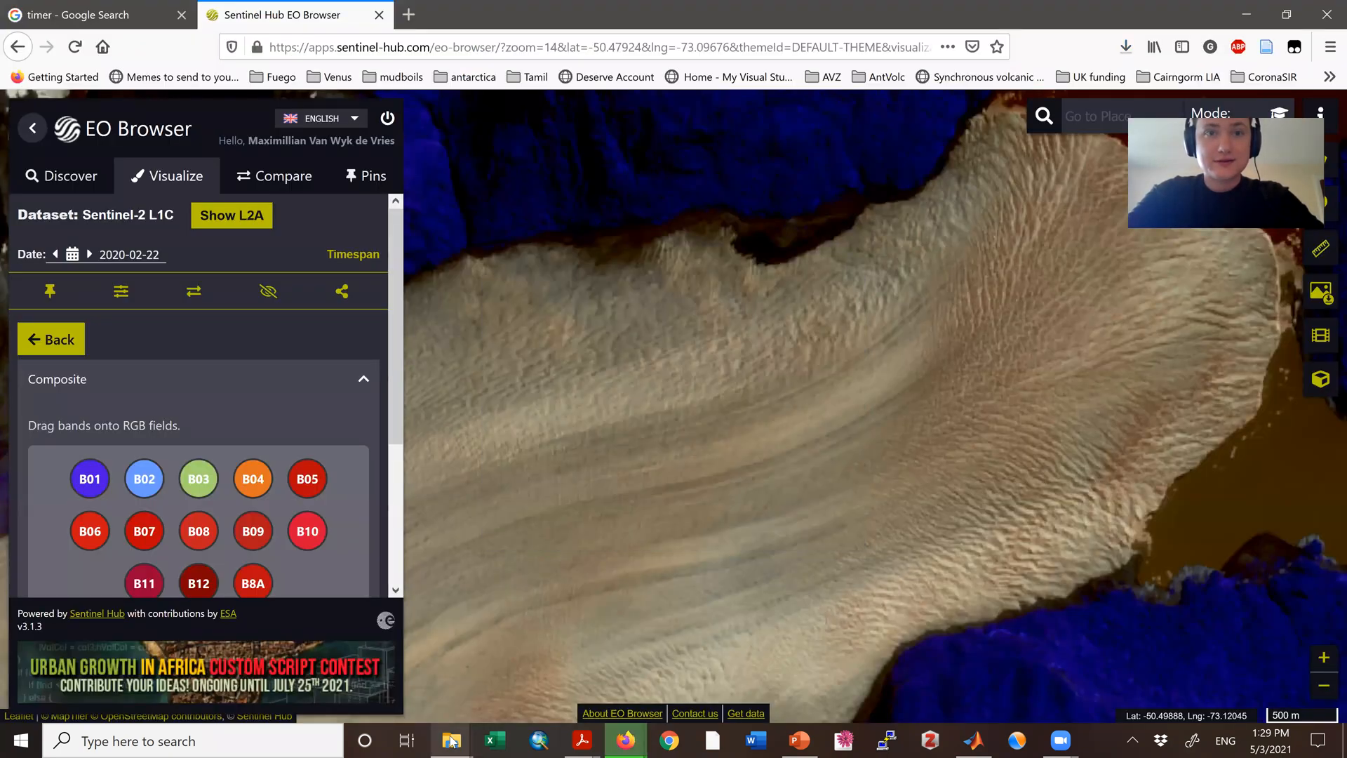
pyautogui.click(379, 674)
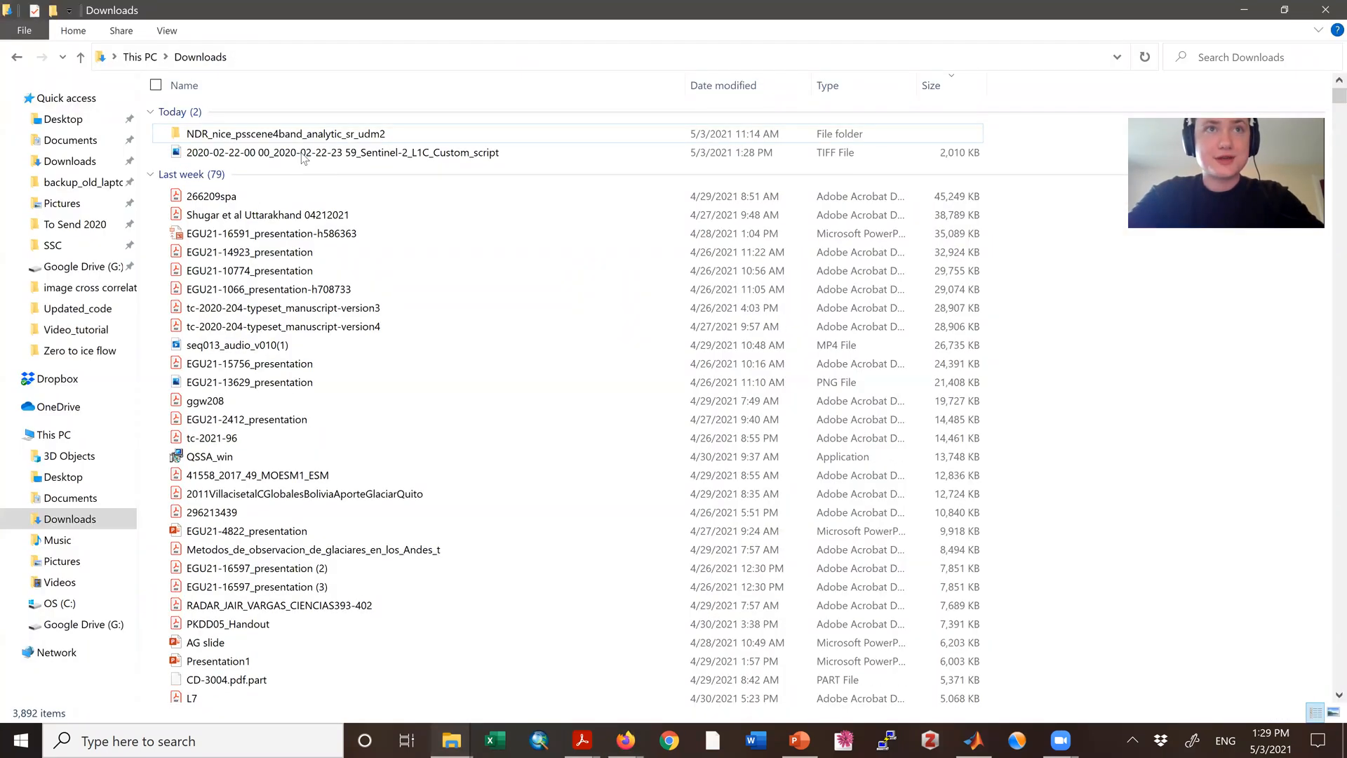
pyautogui.moveTo(303, 156); pyautogui.dragTo(390, 356)
pyautogui.hotkey('alt', 'Tab')
pyautogui.hotkey('alt', 'Tab')
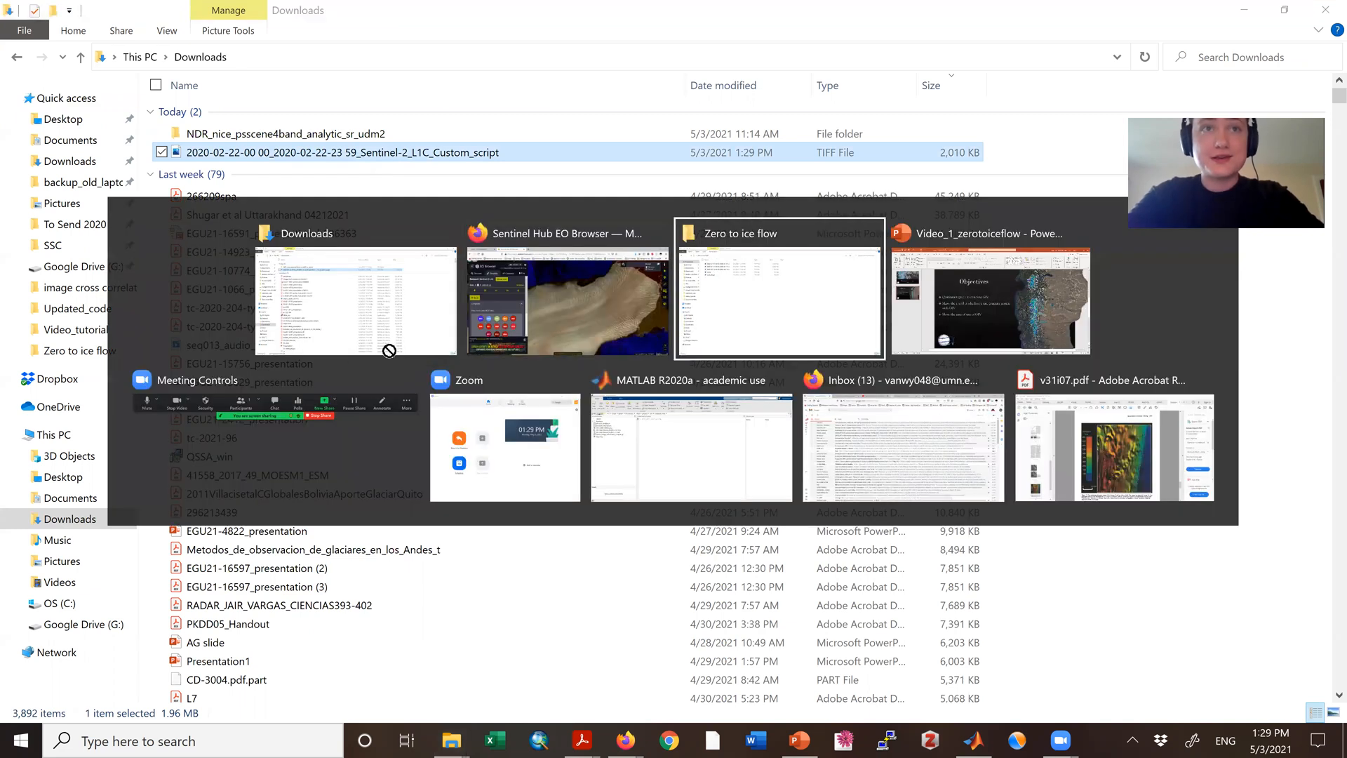
pyautogui.moveTo(310, 293); pyautogui.dragTo(223, 115)
# Step: Rename the 2020-01-01 TIFF file as 20200101 and the 2020-01-31 TIFF file as 20200131
pyautogui.click(222, 115)
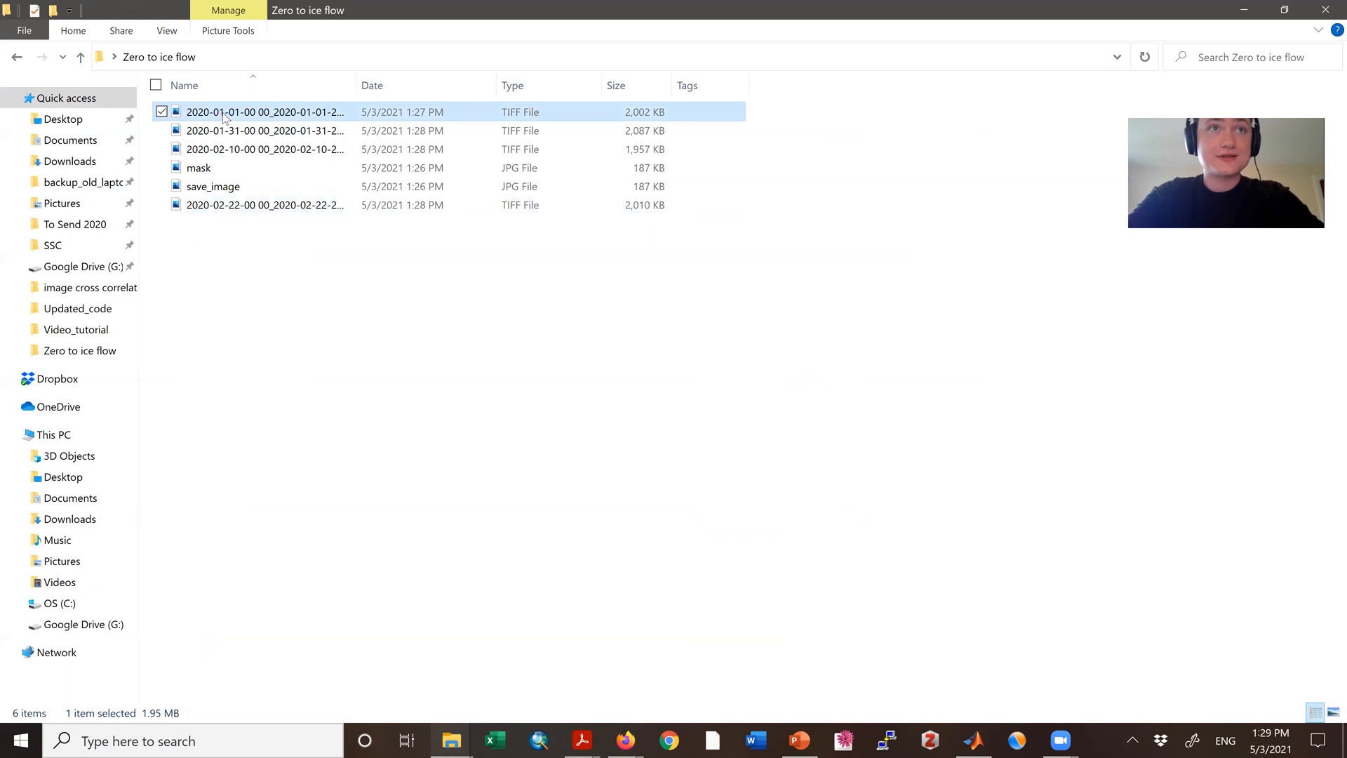
pyautogui.click(223, 114)
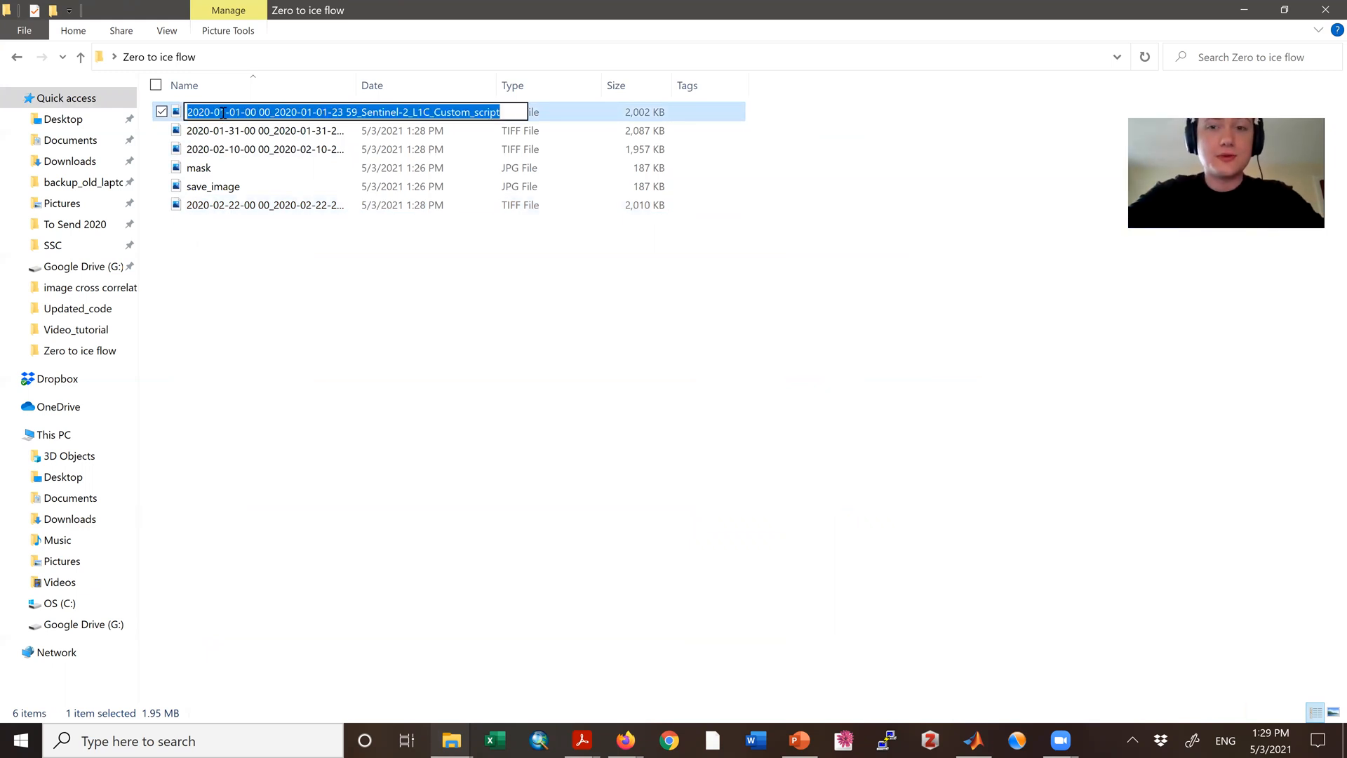
pyautogui.write('20200101')
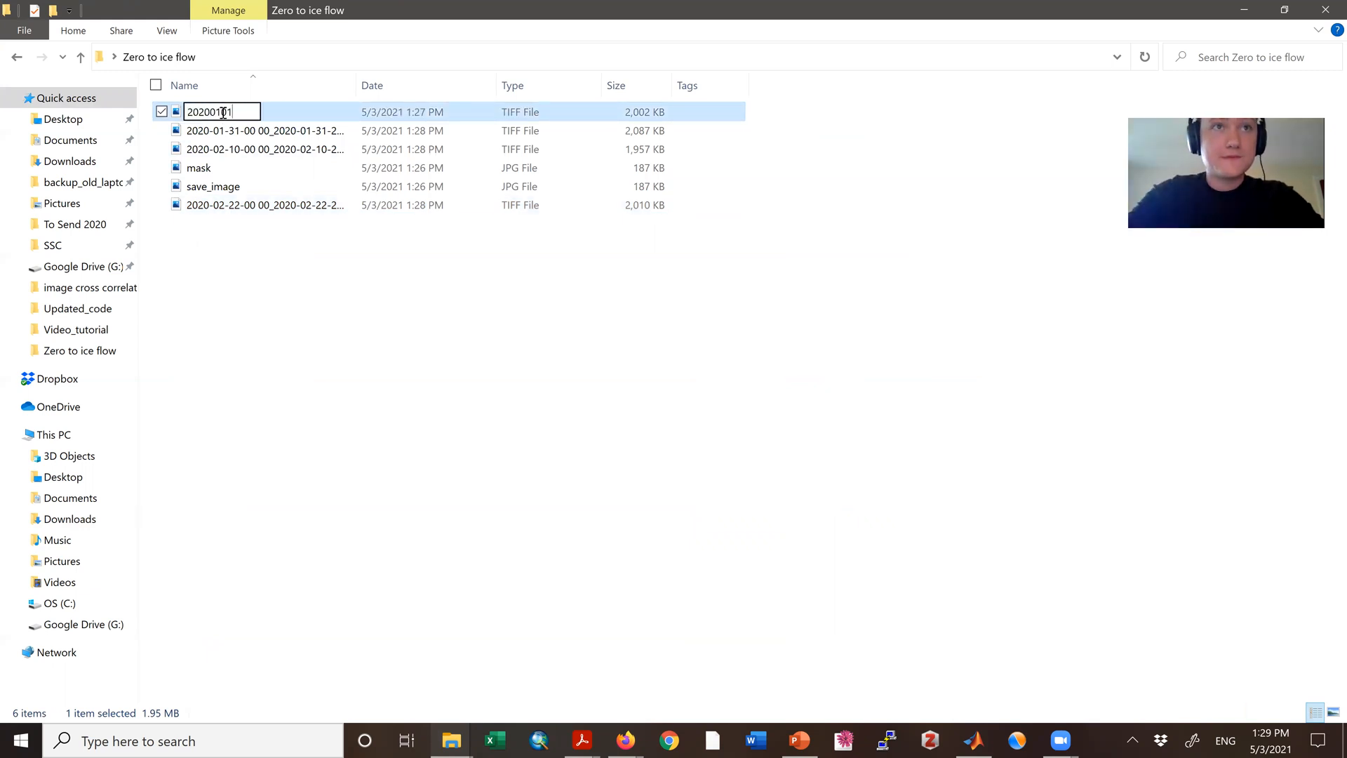
pyautogui.click(231, 135)
pyautogui.click(231, 134)
pyautogui.write('20200131')
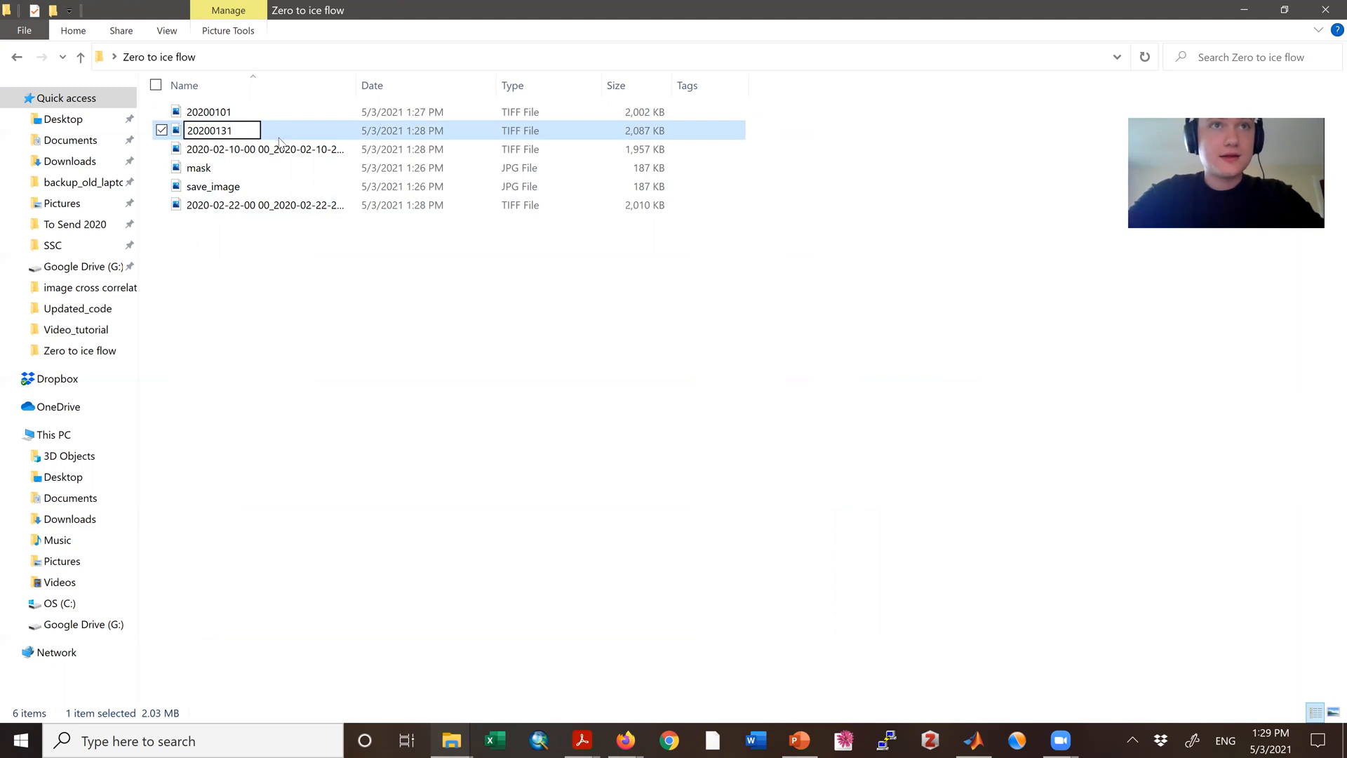
# Step: Rename the 2020-02-10 TIFF file as 20200210 and the 2020-02-22 TIFF file as 20200222
pyautogui.click(279, 146)
pyautogui.click(279, 147)
pyautogui.write('2020')
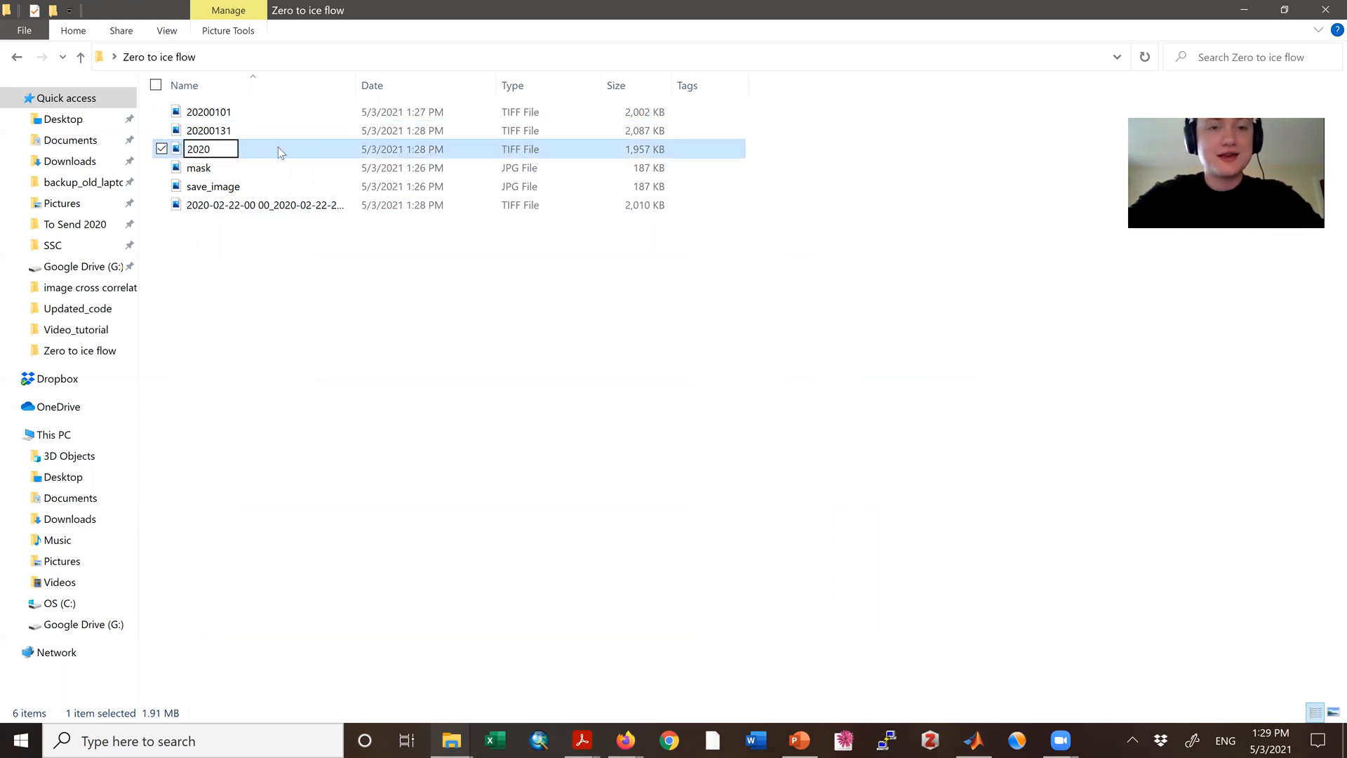
pyautogui.write('0210')
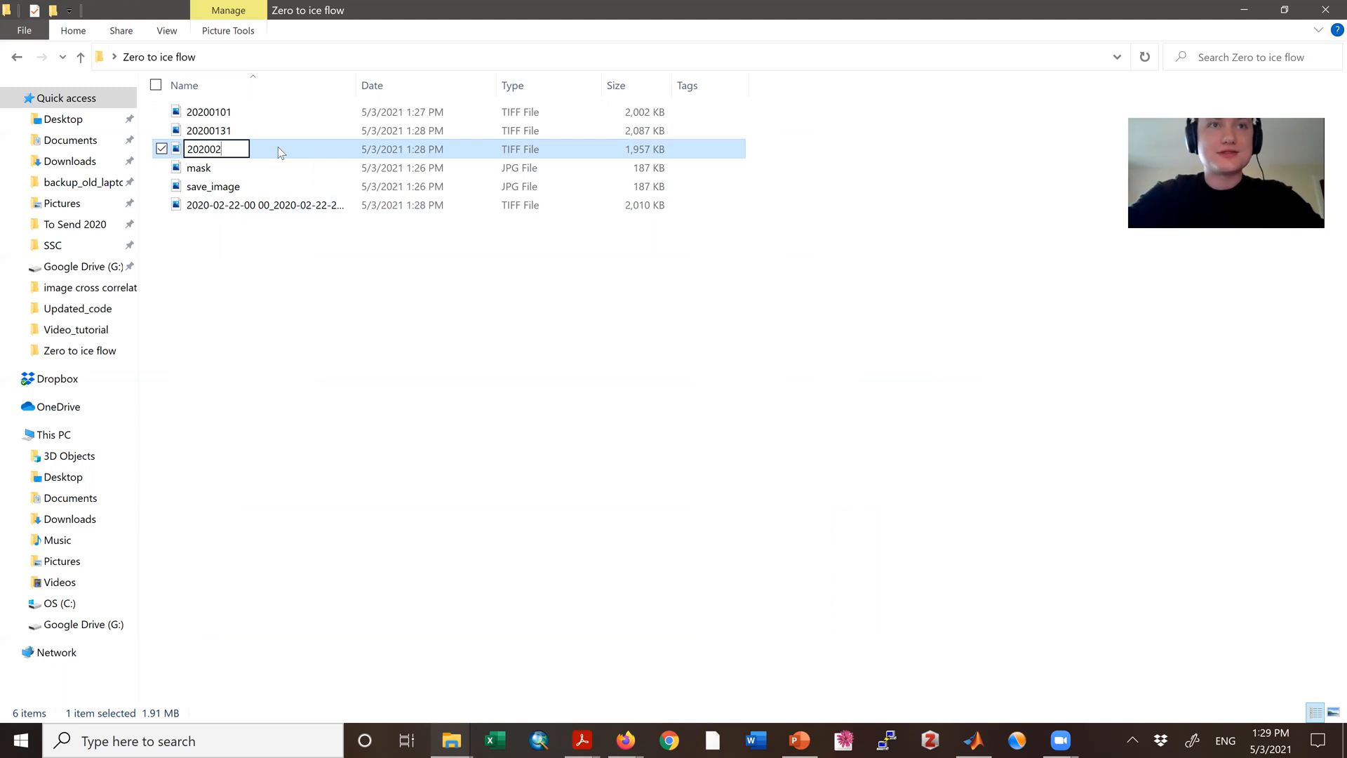
pyautogui.click(245, 208)
pyautogui.click(246, 208)
pyautogui.write('20200222')
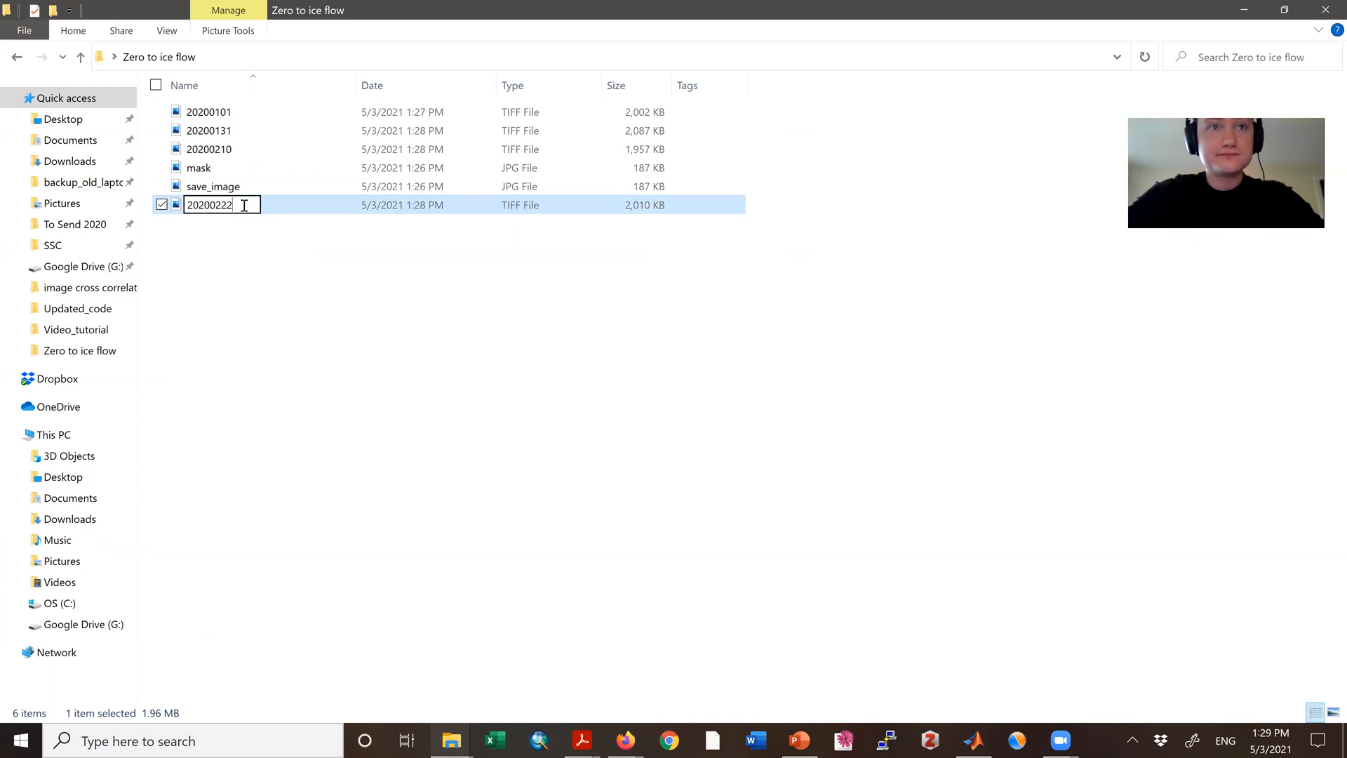
# Step: Finish renaming the 2020-02-22 TIFF and open the mask JPG in Paint
pyautogui.click(286, 331)
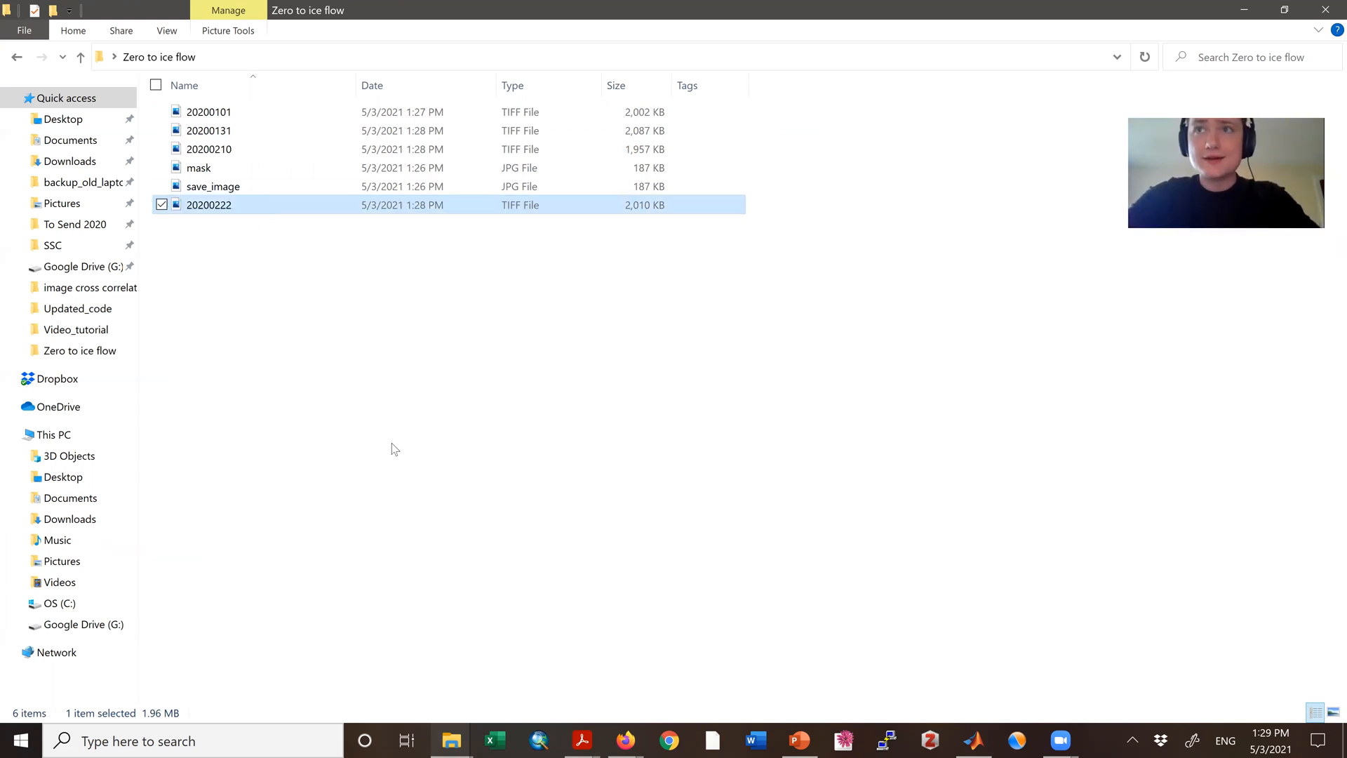
pyautogui.doubleClick(210, 169)
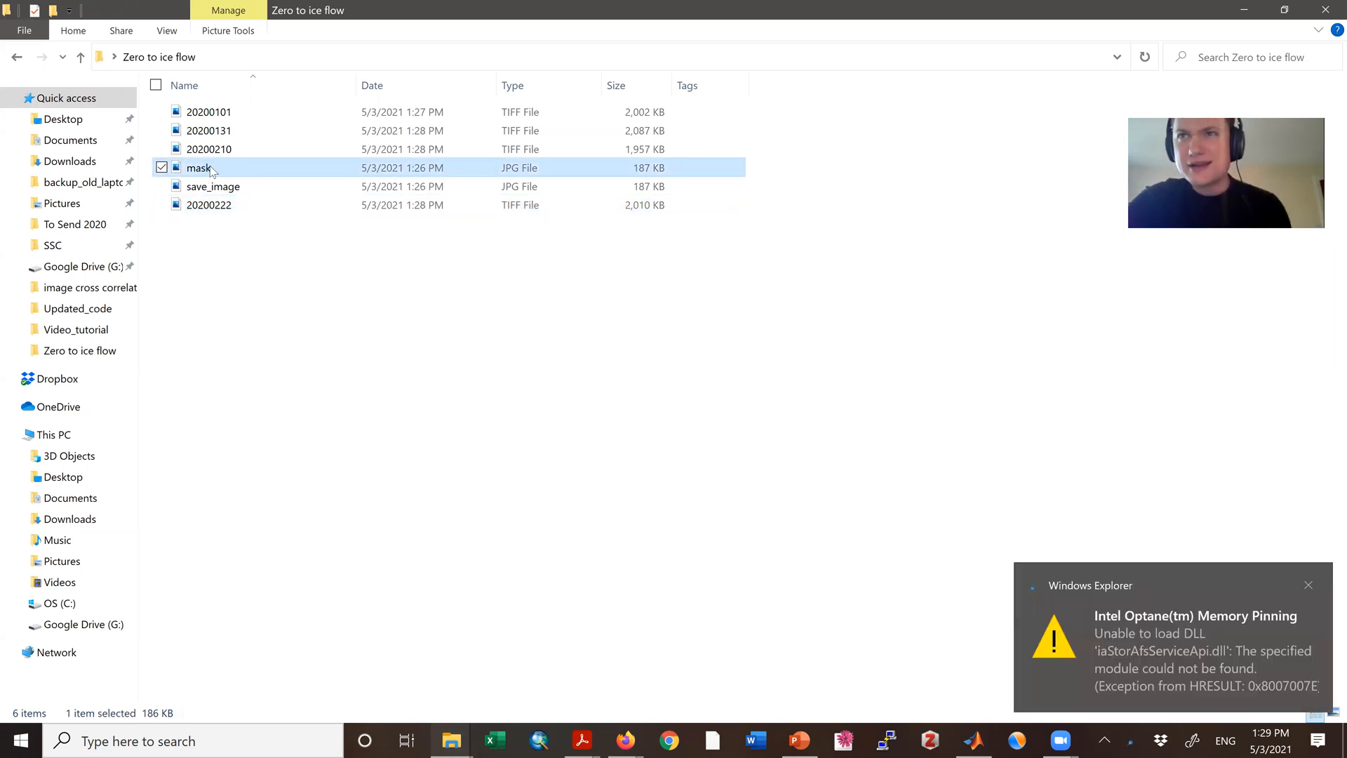
pyautogui.rightClick(209, 166)
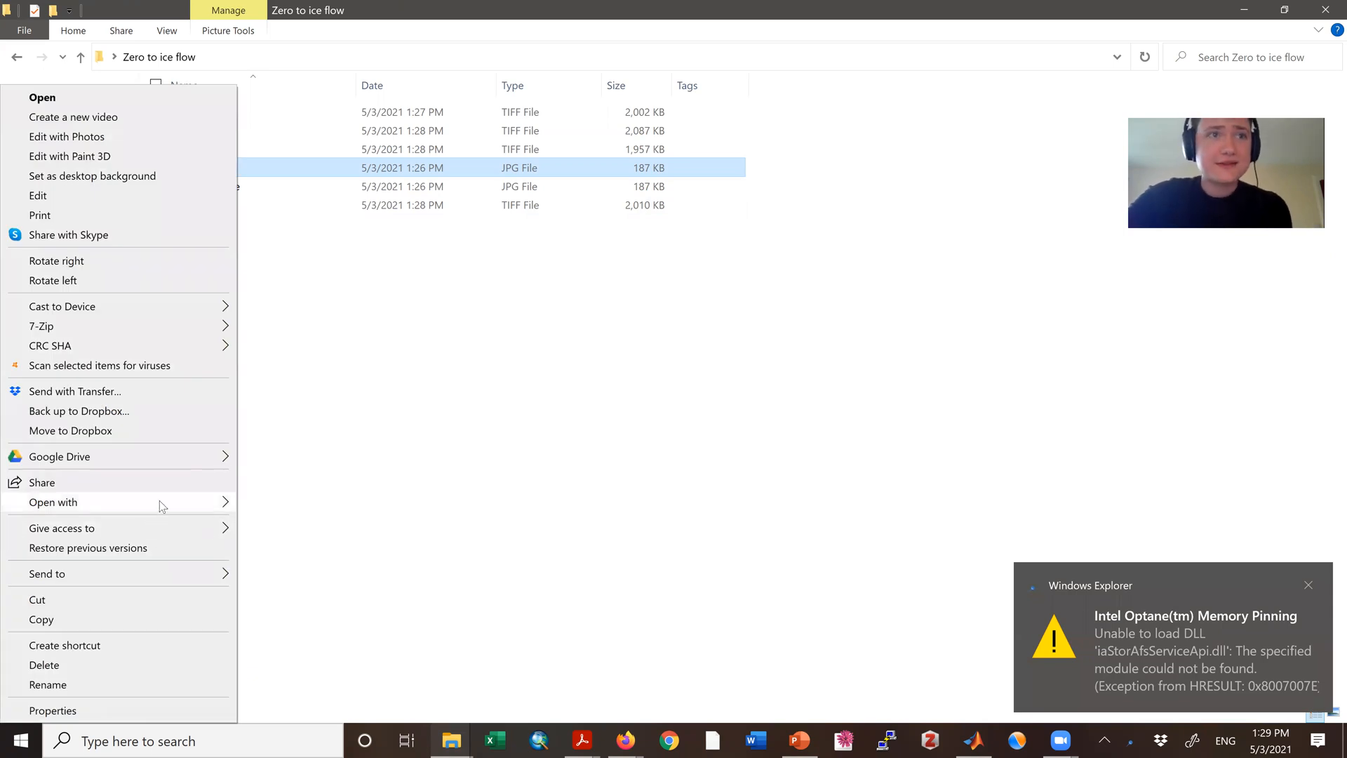
pyautogui.moveTo(161, 502)
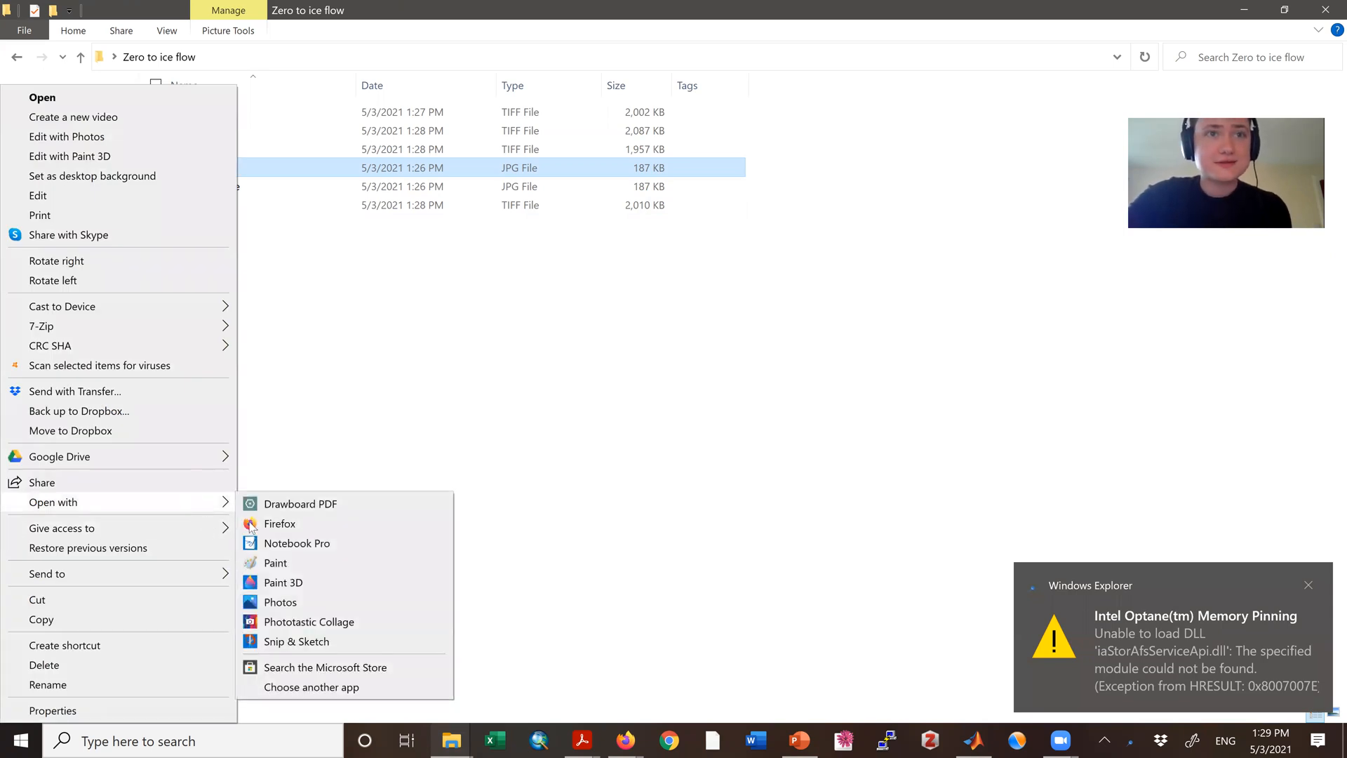
pyautogui.click(300, 568)
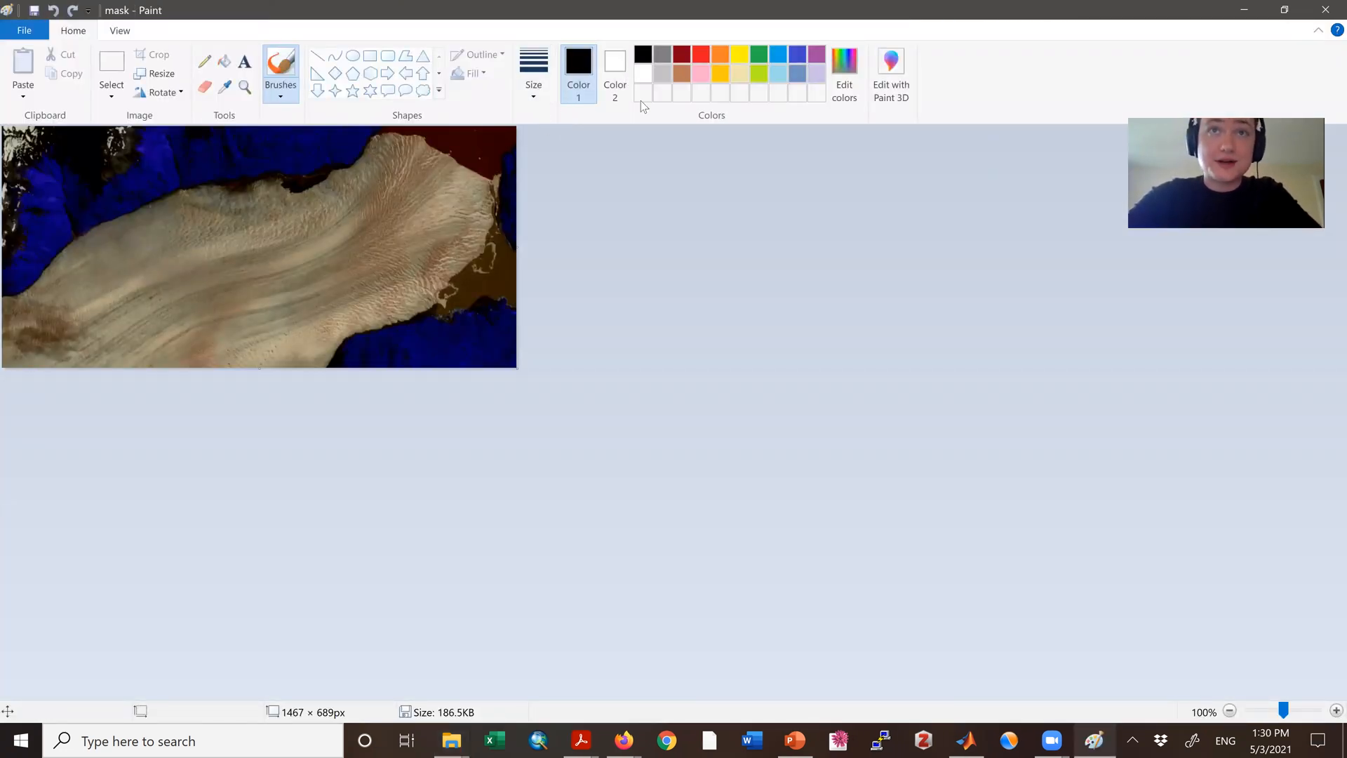
# Step: Cover the mask image with a white, solid-filled rectangle about 1456 × 823 px, then save the file and close Paint
pyautogui.click(640, 76)
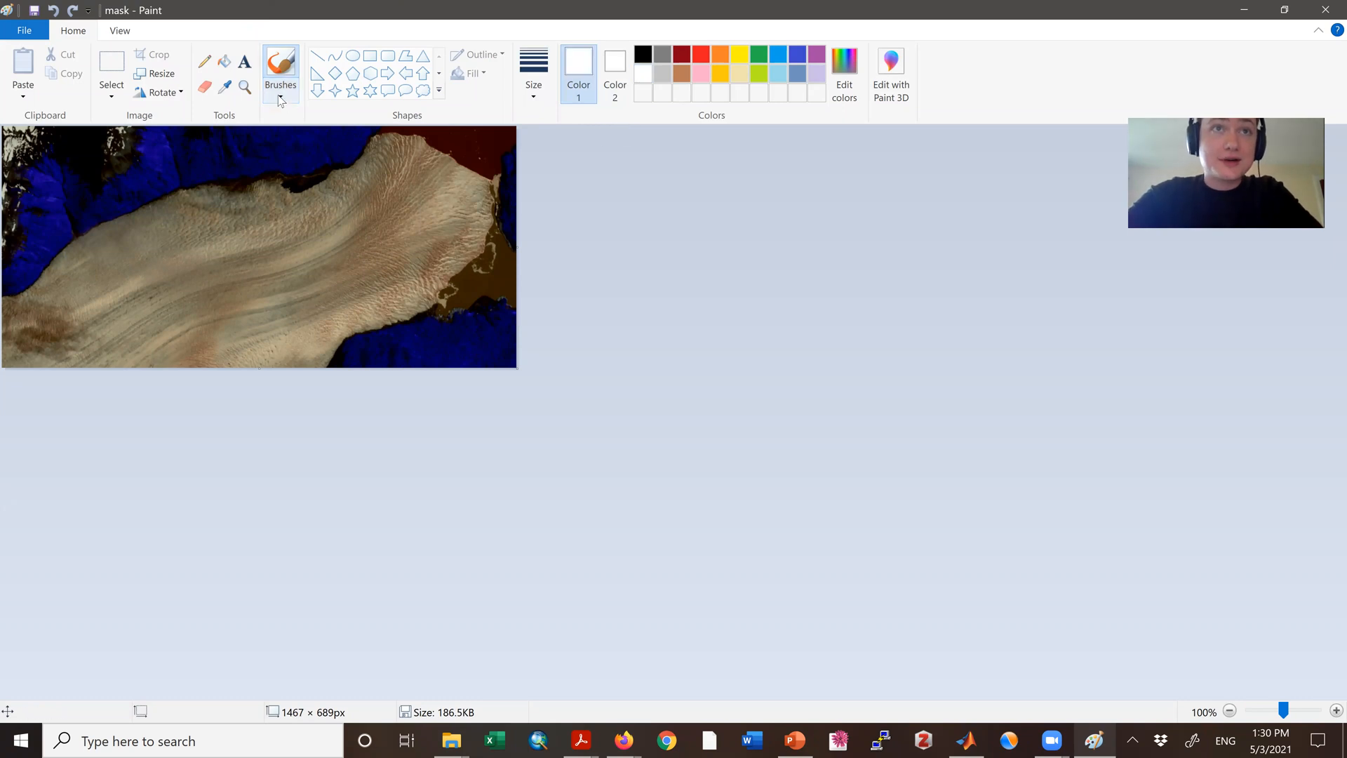
pyautogui.click(369, 56)
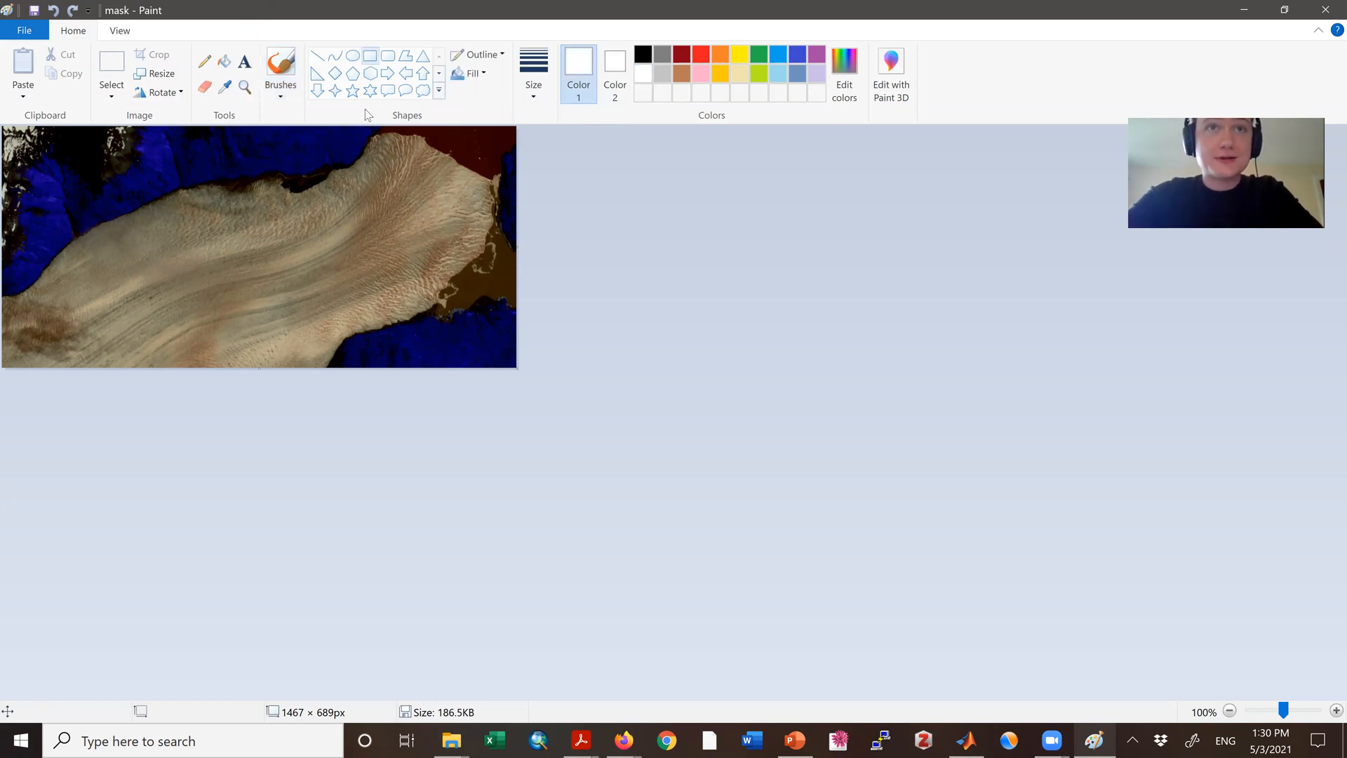
pyautogui.click(472, 73)
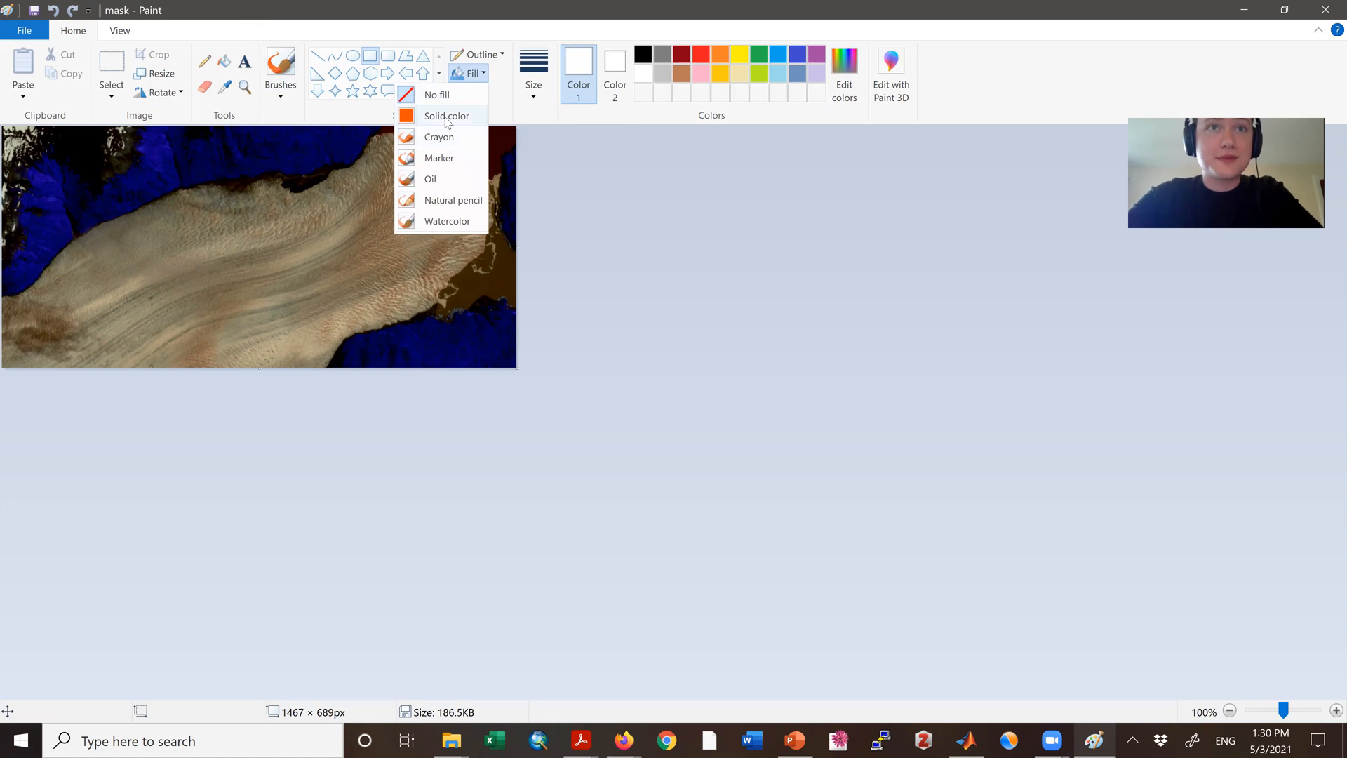
pyautogui.click(448, 116)
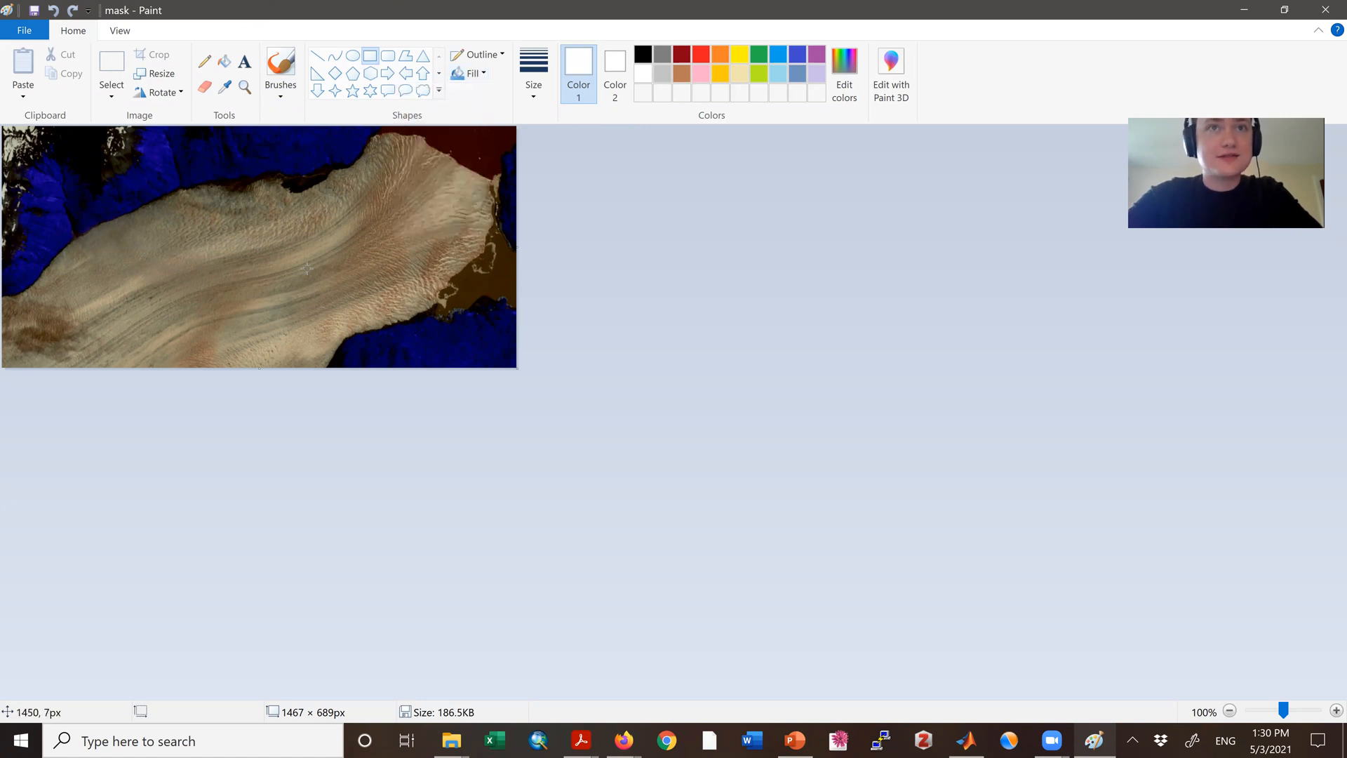
pyautogui.moveTo(93, 402); pyautogui.dragTo(2, 416)
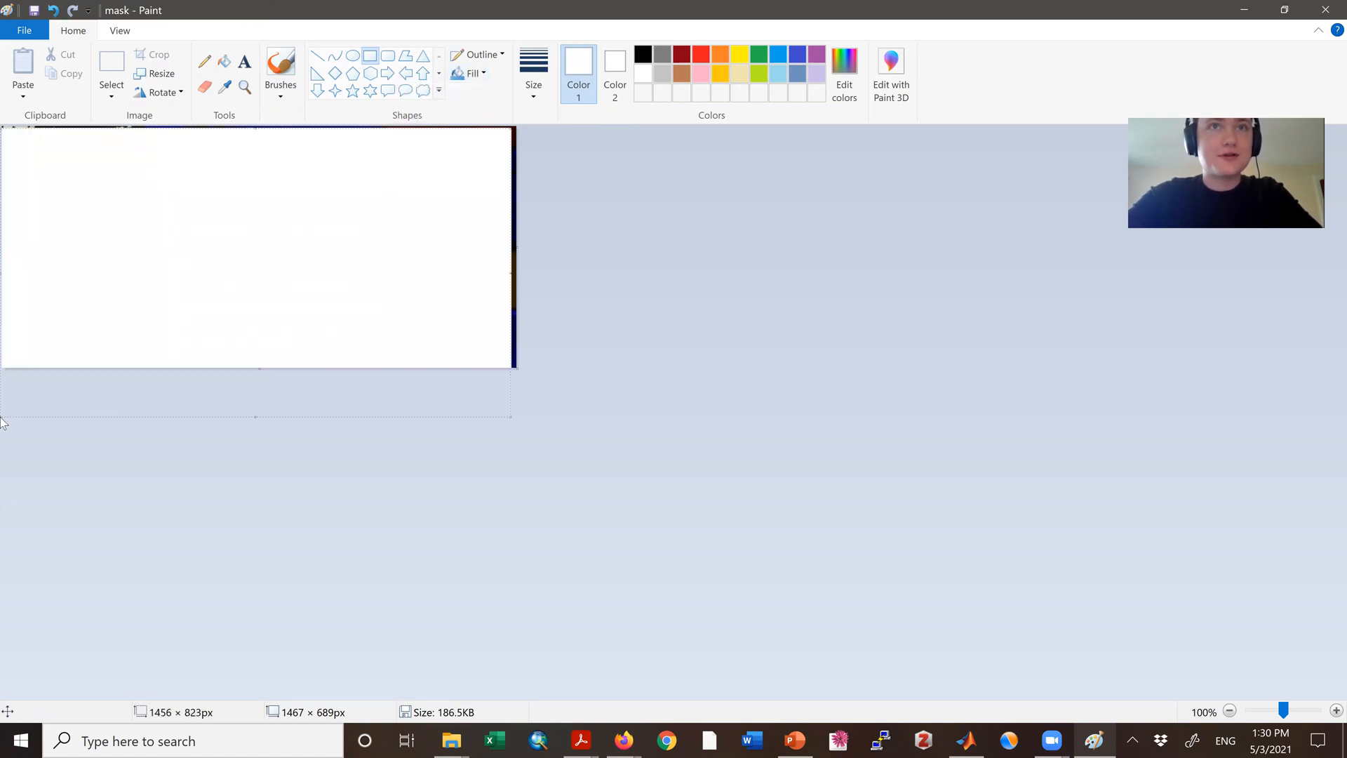
pyautogui.click(34, 12)
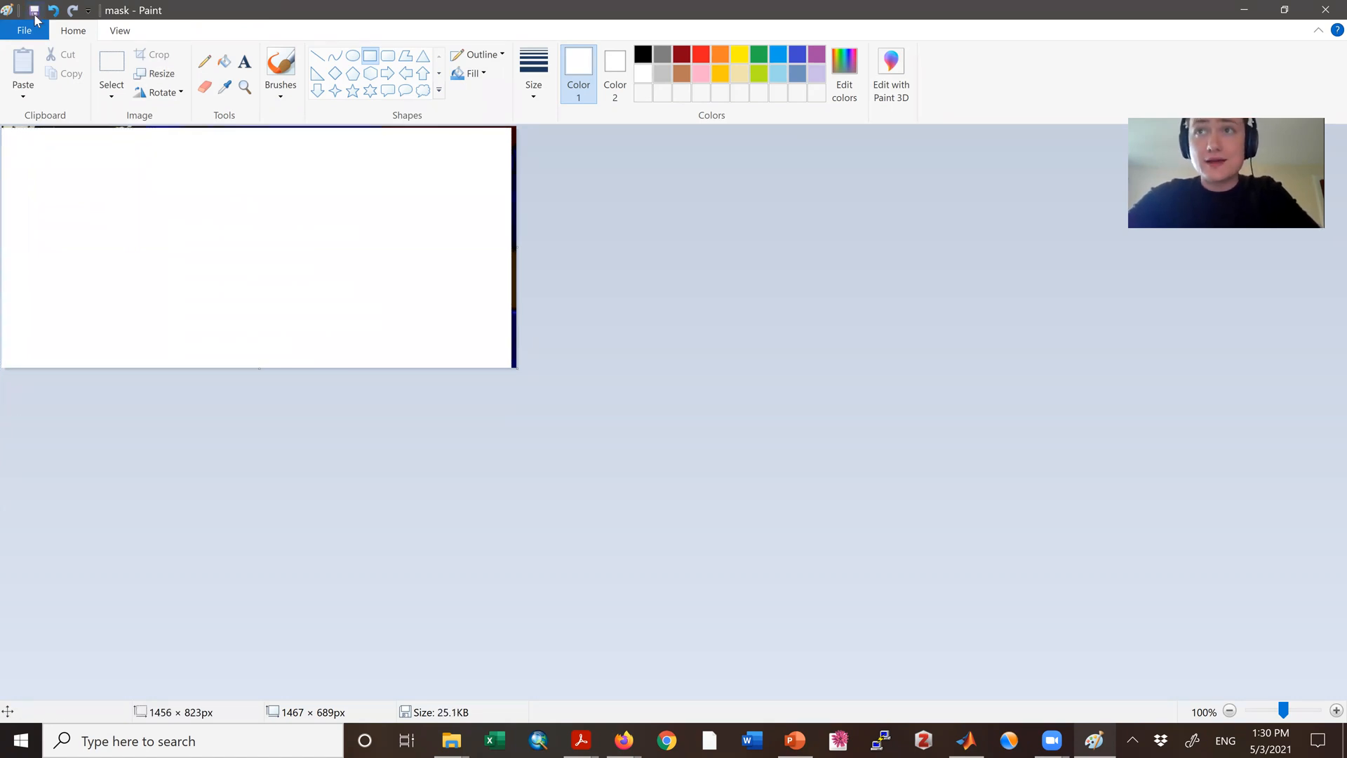
pyautogui.click(1326, 10)
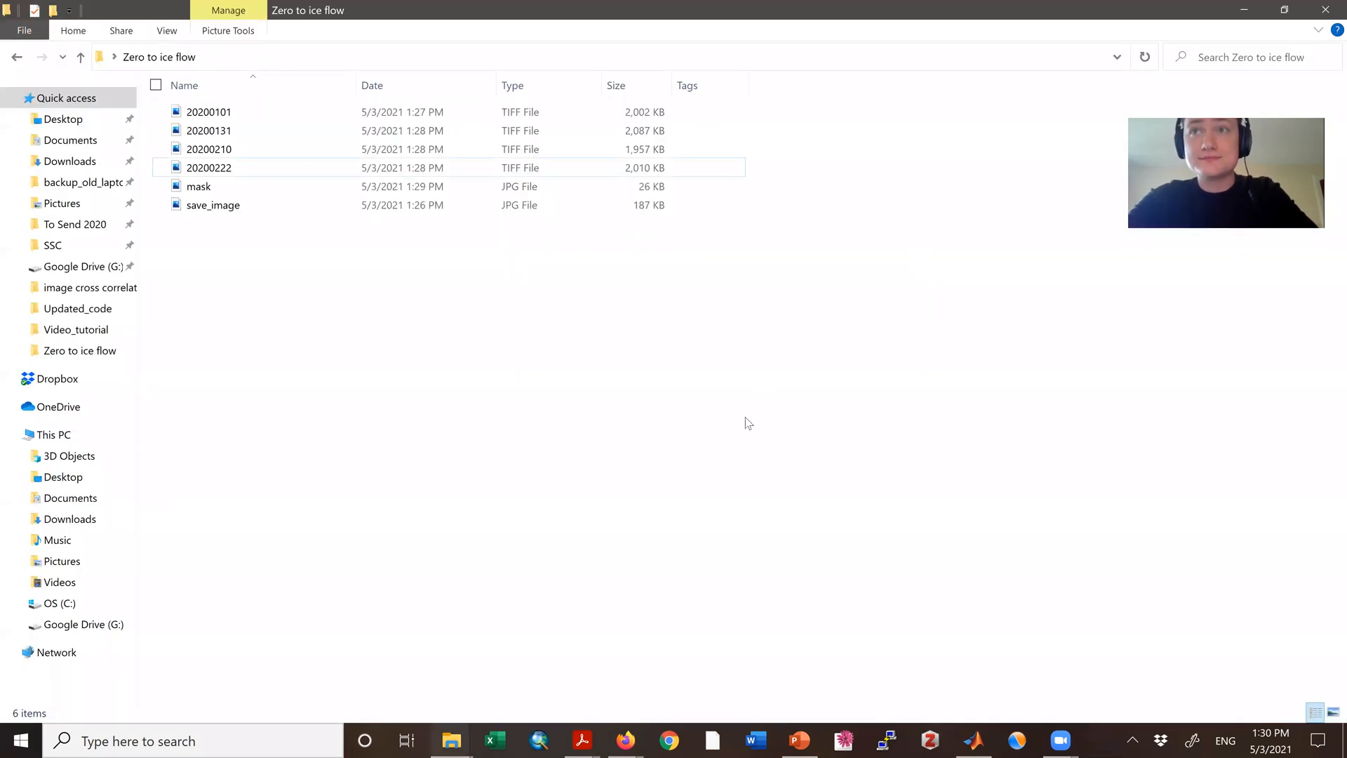
# Step: Switch to MATLAB, run GIV_GUI_initialize, and choose the Desktop folder Zero to ice flow as the images folder
pyautogui.click(974, 740)
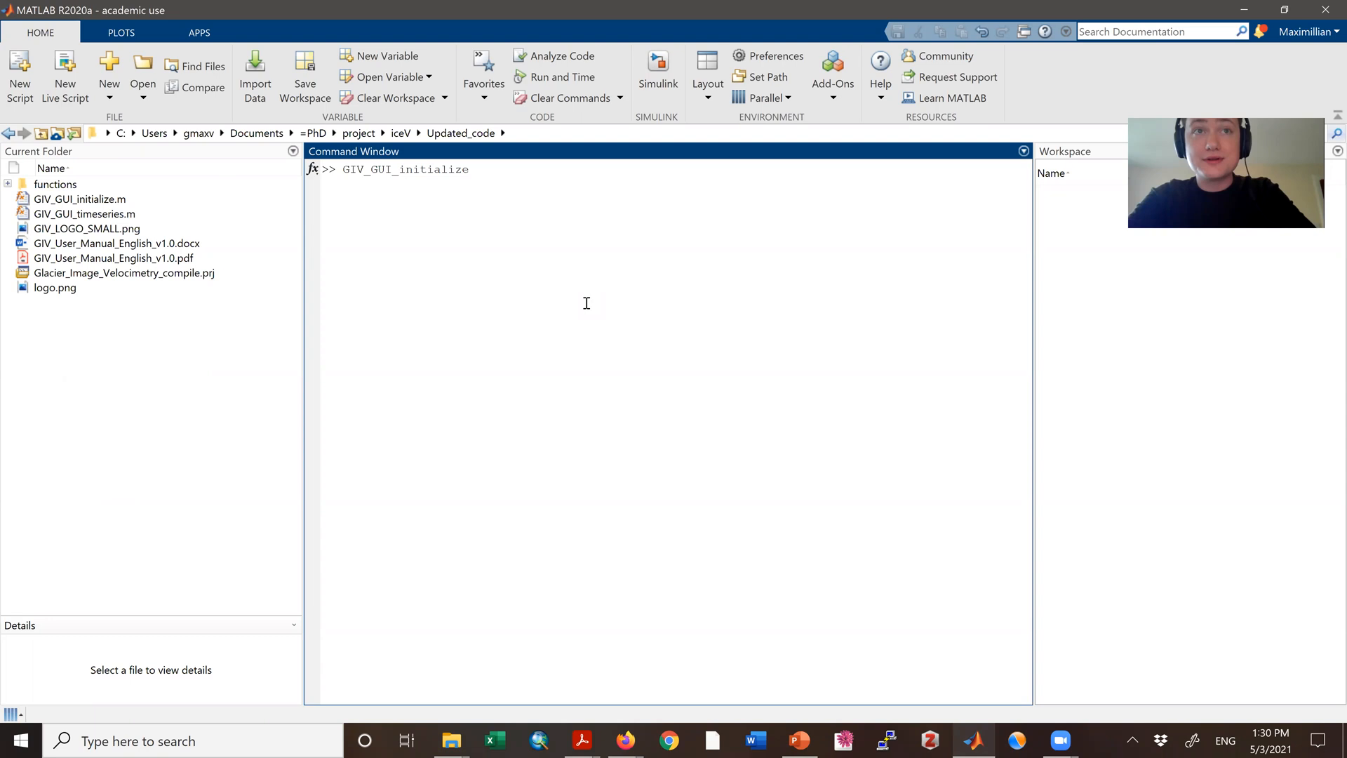
pyautogui.press('Return')
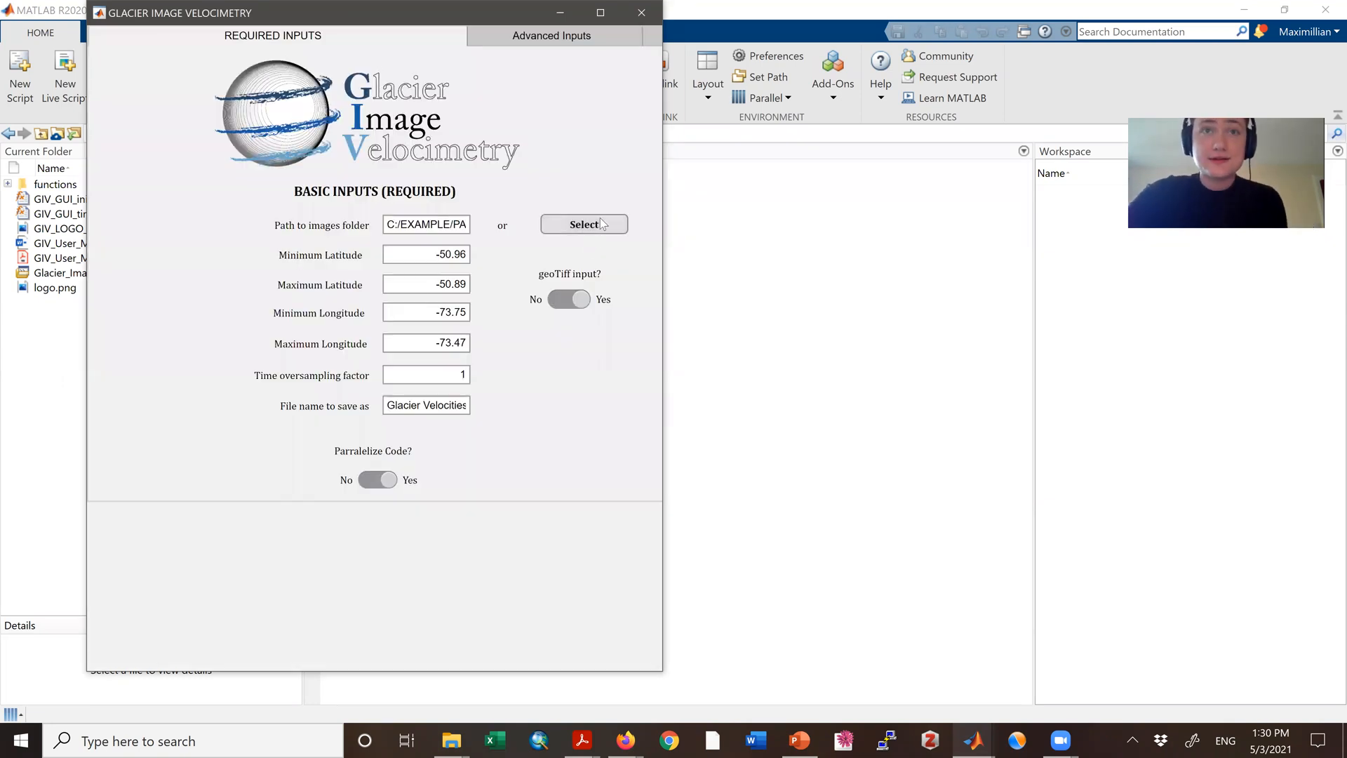
pyautogui.click(601, 223)
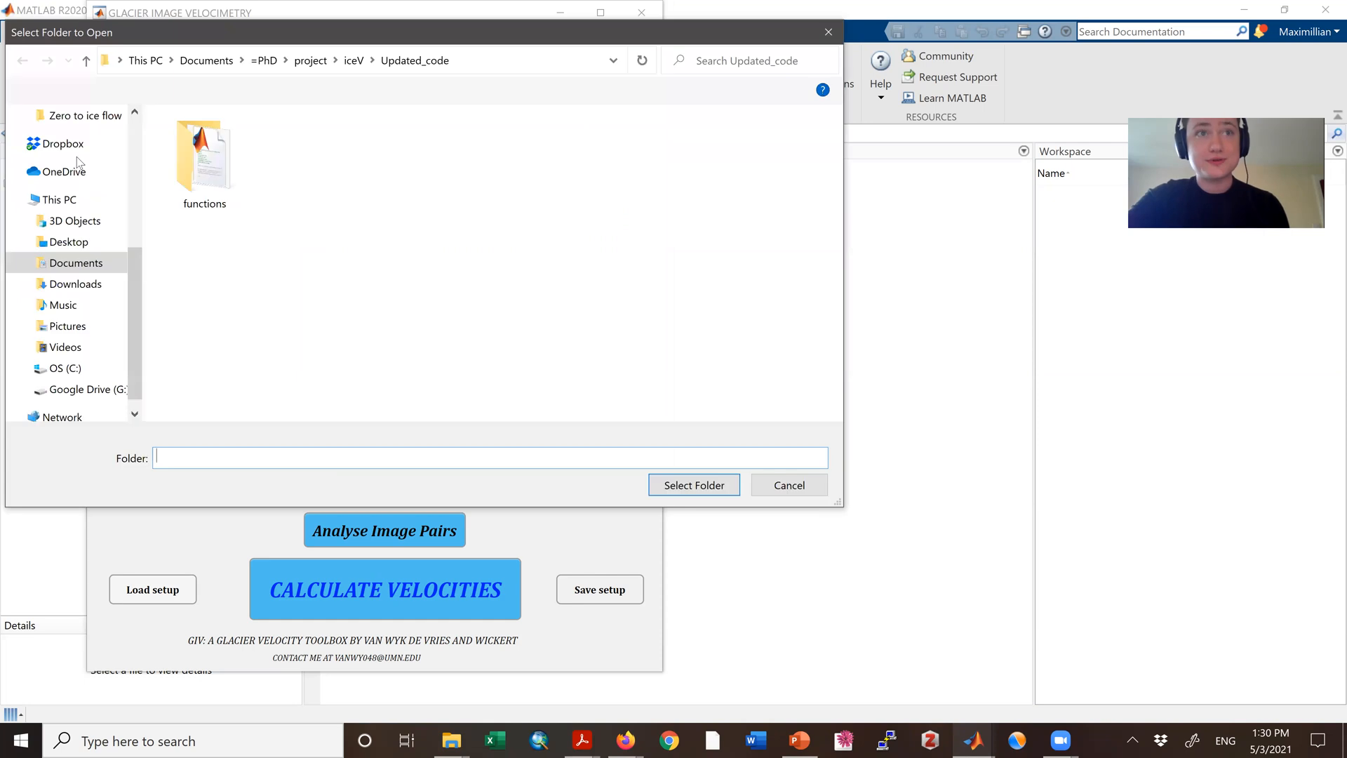
pyautogui.click(70, 241)
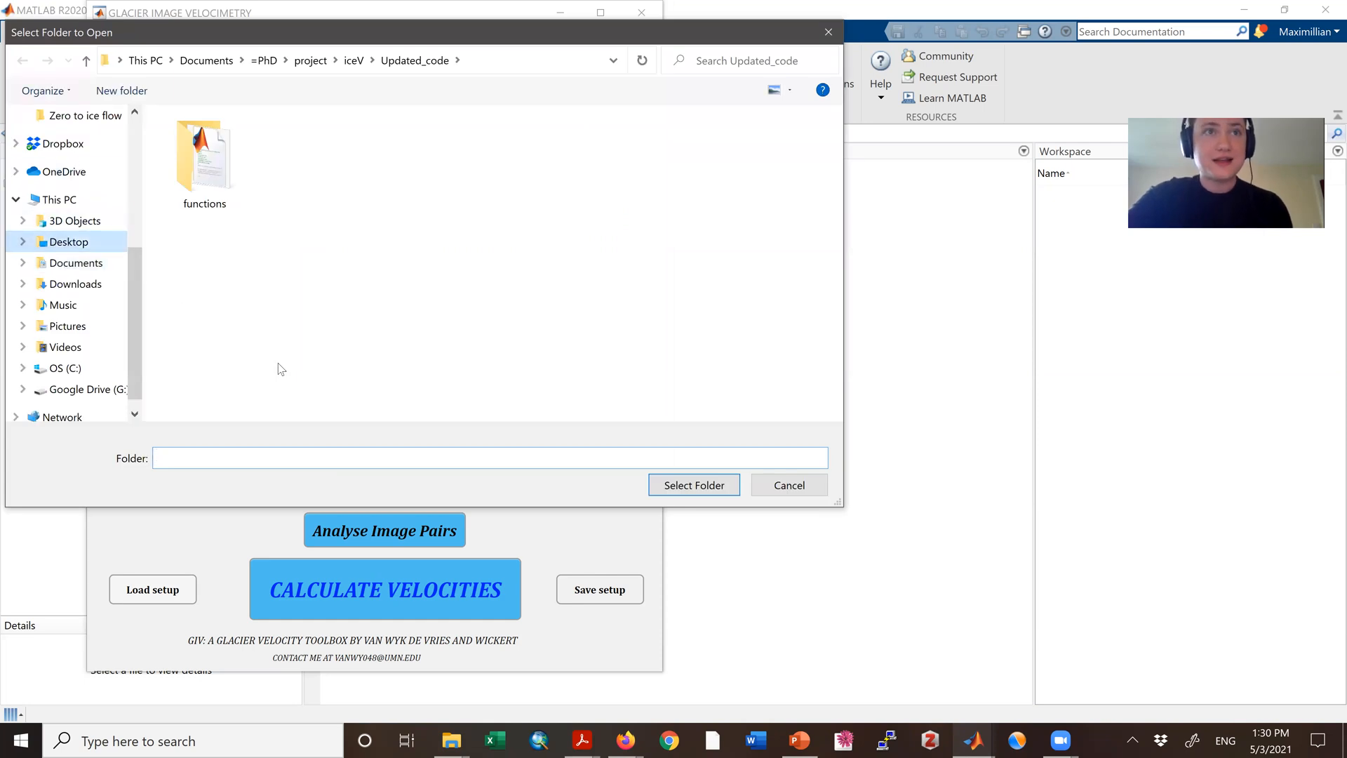
pyautogui.click(247, 290)
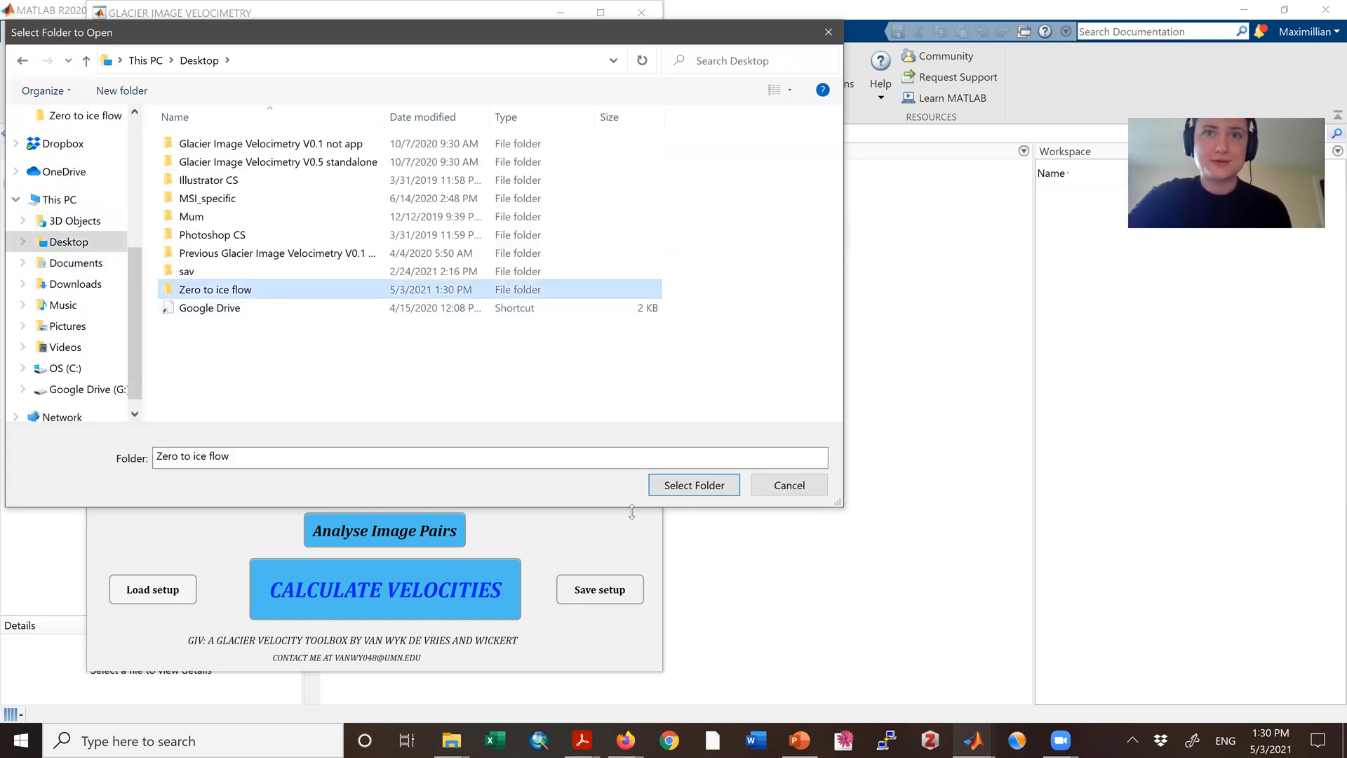
pyautogui.click(682, 487)
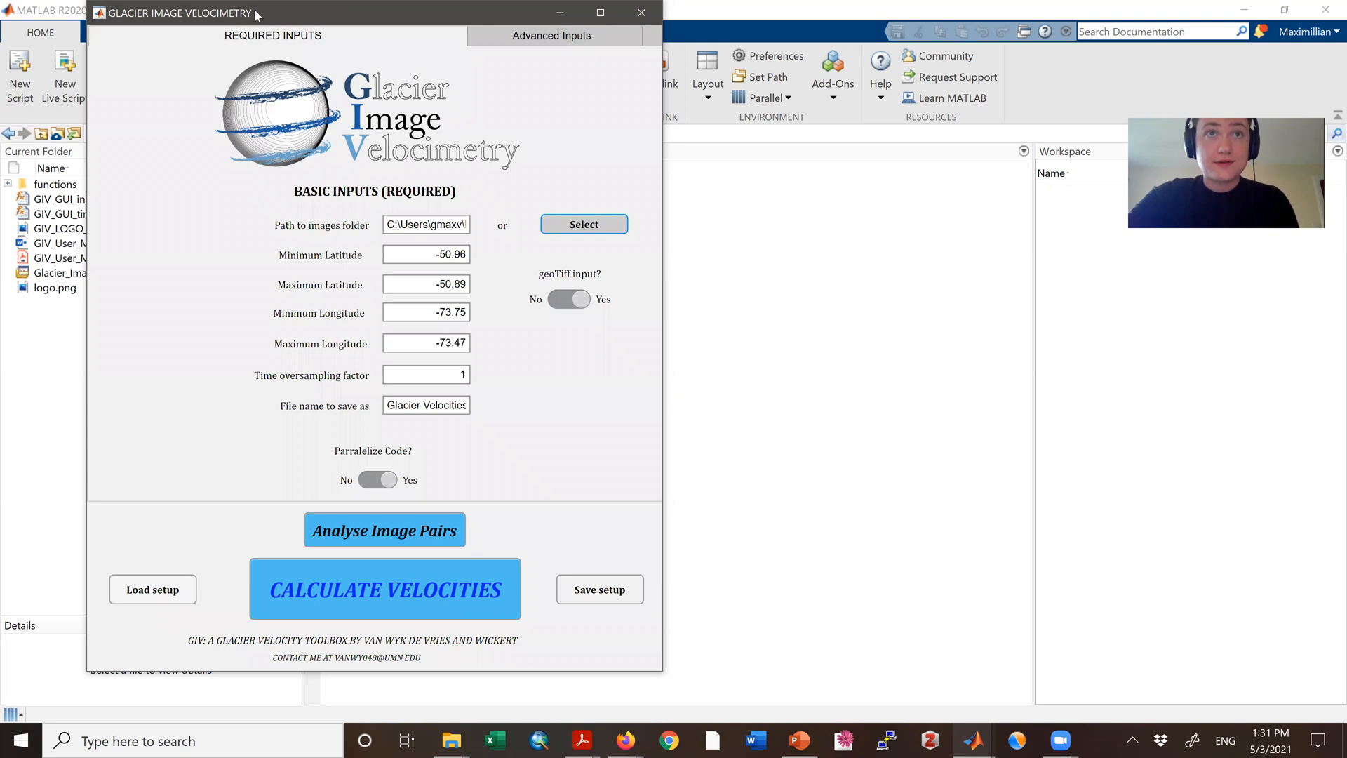
pyautogui.moveTo(254, 8); pyautogui.dragTo(311, 88)
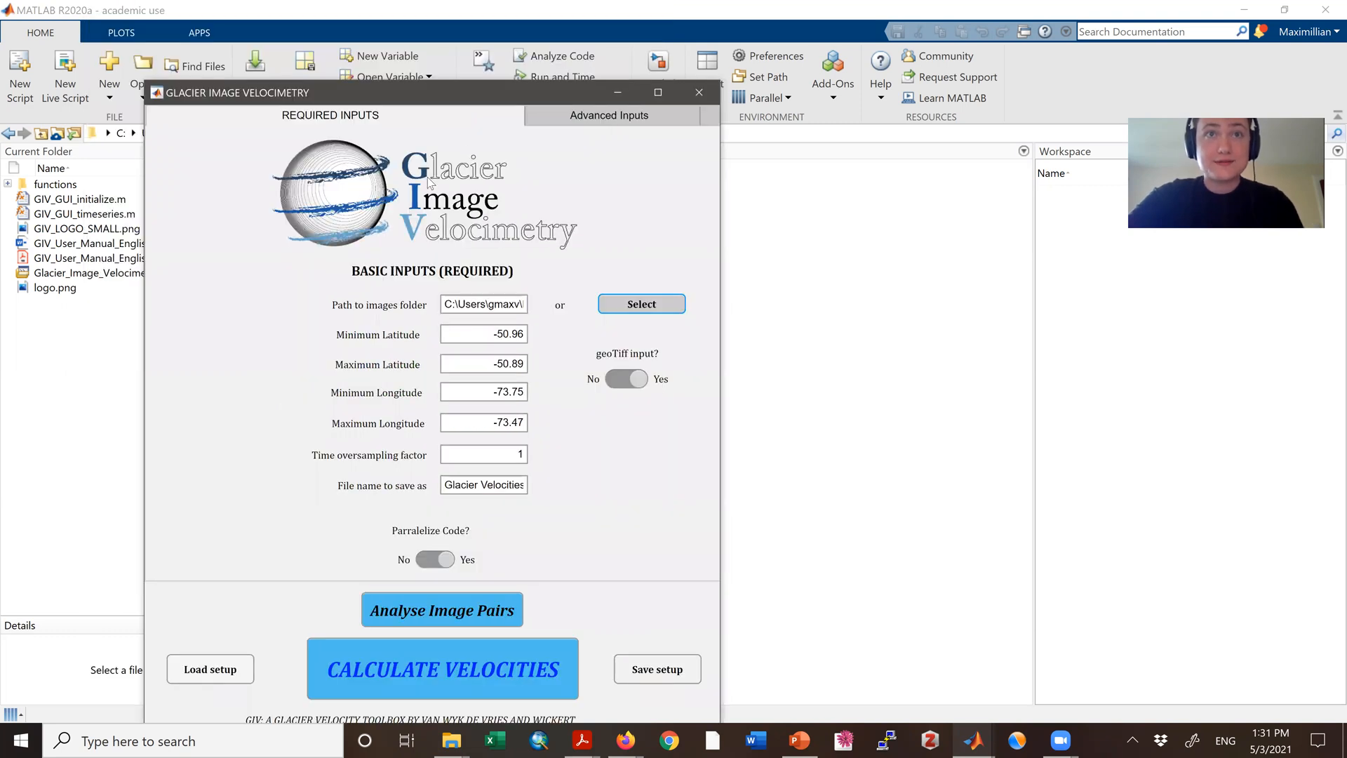
# Step: In the advanced date options, set the minimum year to 2019 and the maximum year to 2021
pyautogui.click(374, 272)
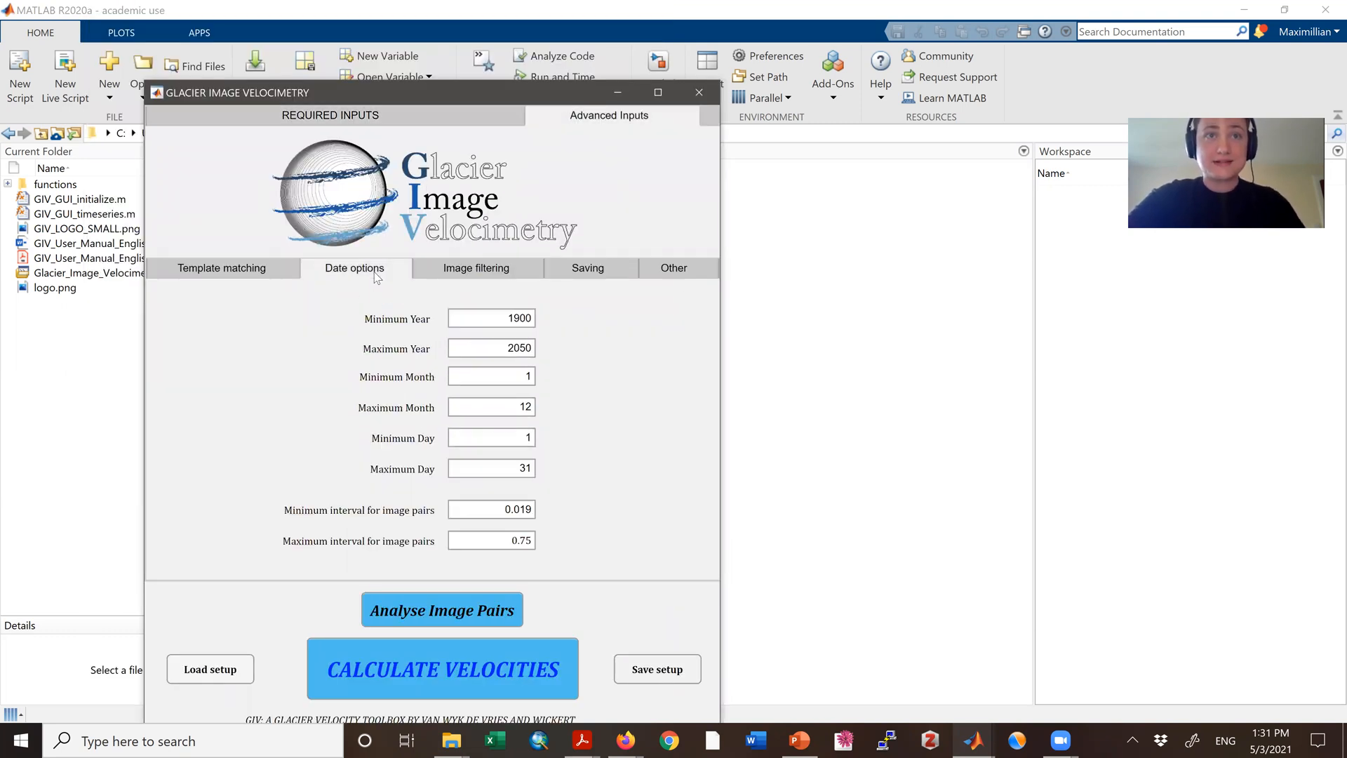
pyautogui.doubleClick(520, 317)
pyautogui.write('2019')
pyautogui.press('Tab')
pyautogui.write('2021')
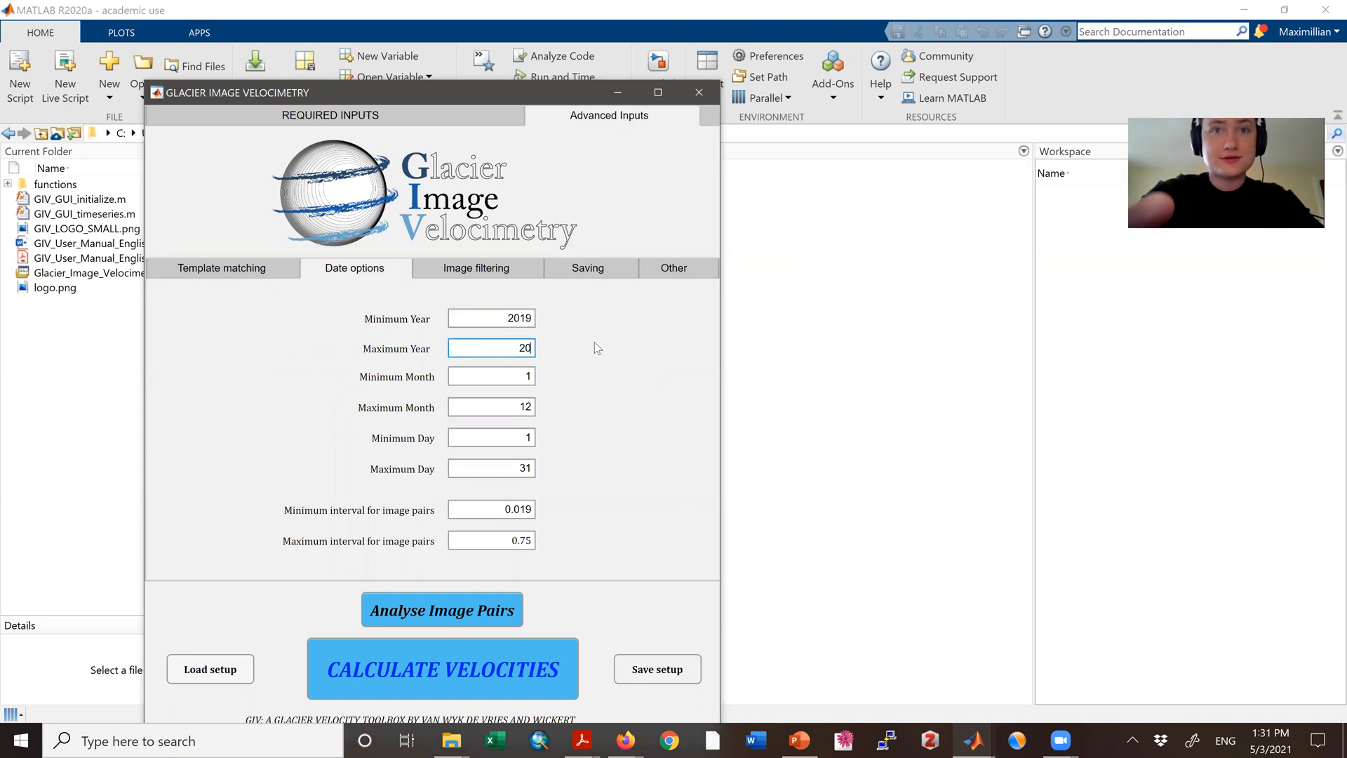
# Step: In the required inputs, set the time oversampling factor to 3 and the save file name to zero_ice_flow
pyautogui.click(337, 117)
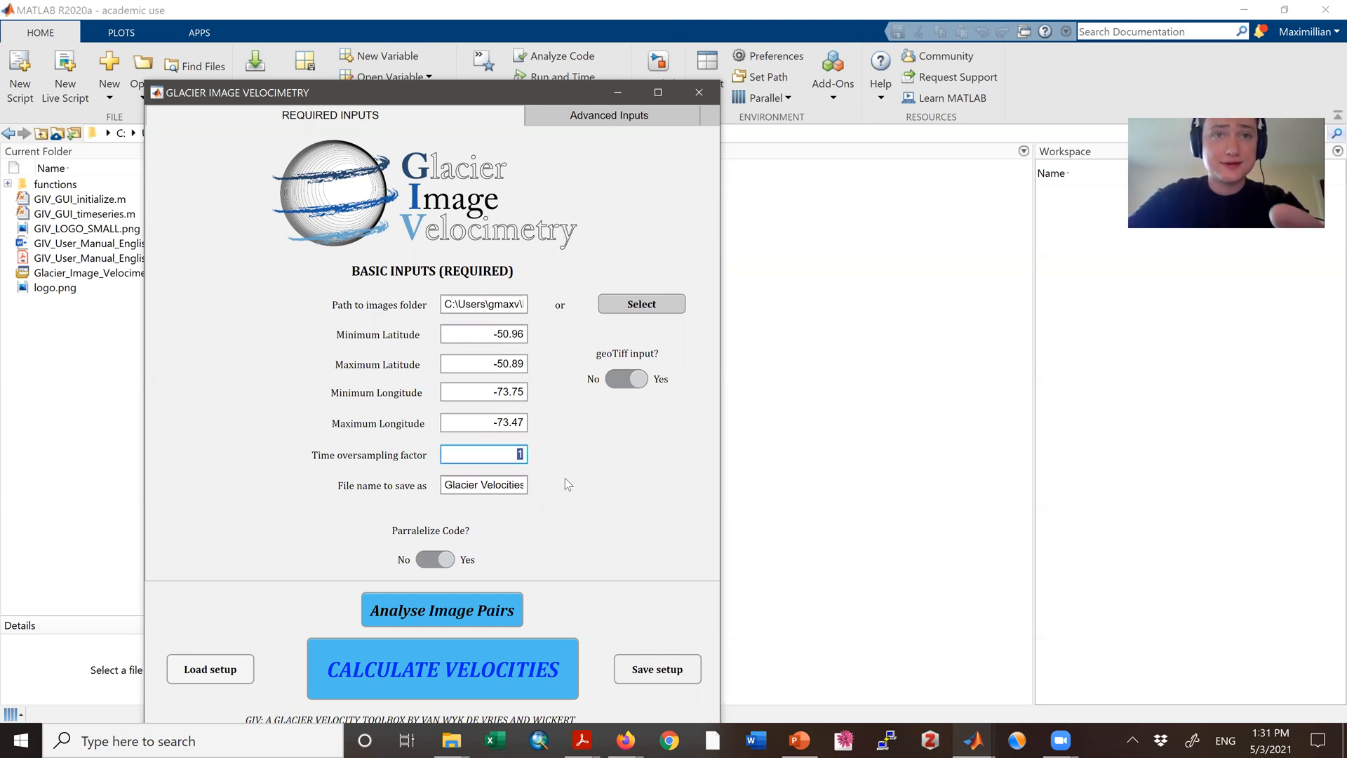
pyautogui.write('3')
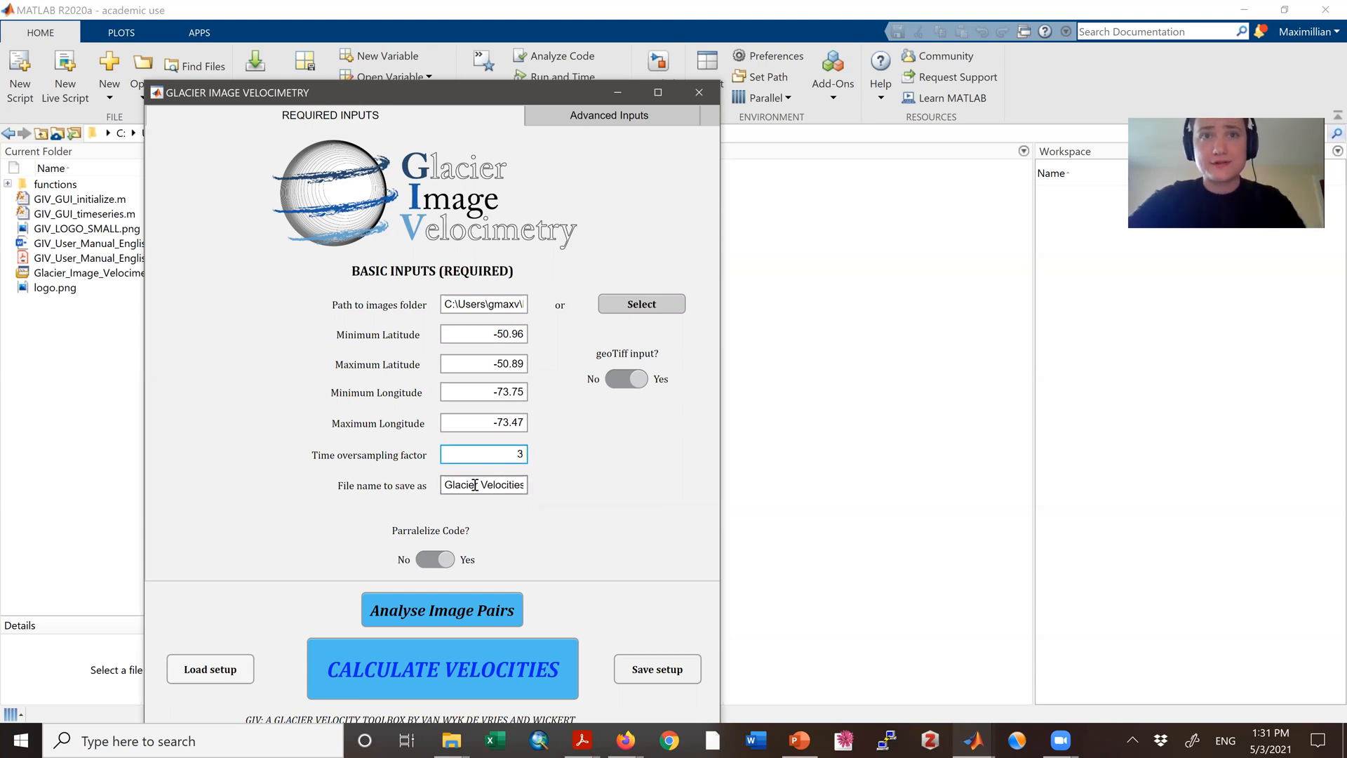
pyautogui.click(262, 478)
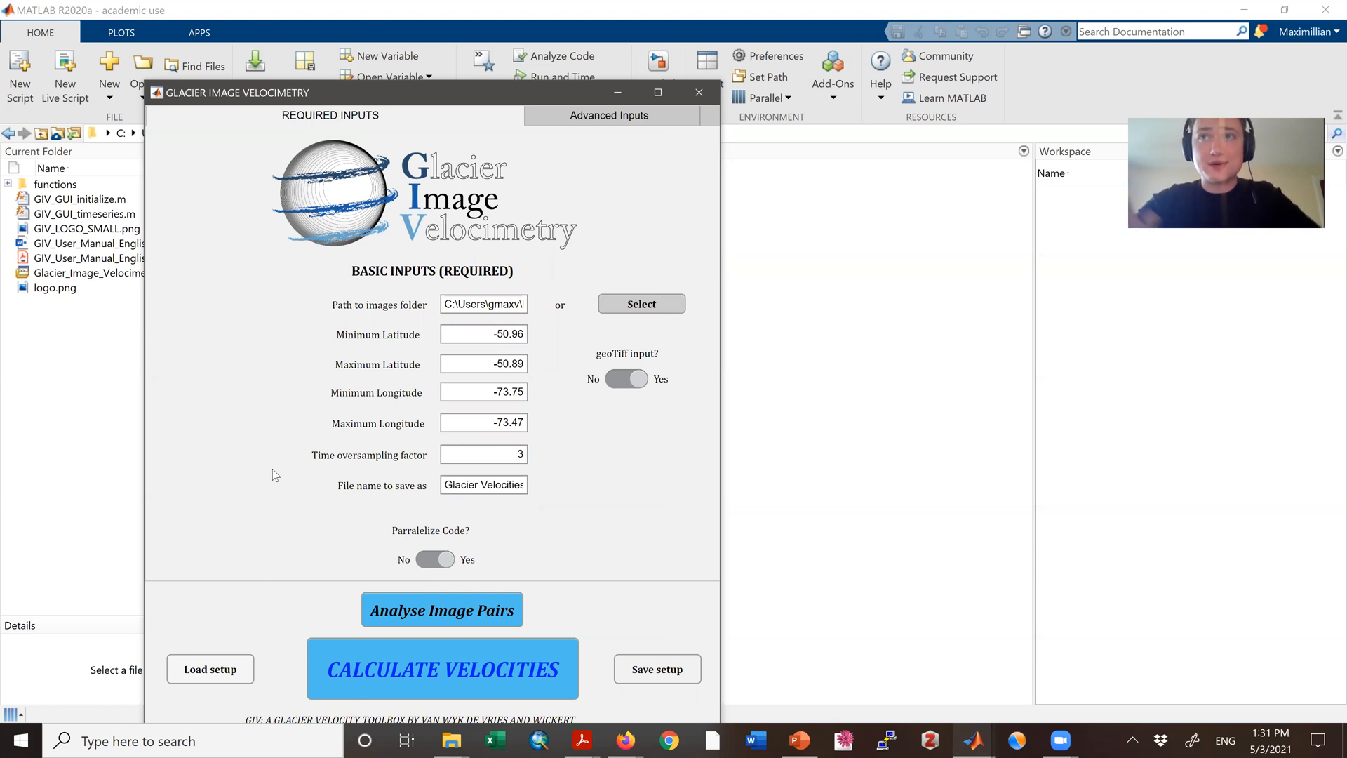
pyautogui.click(462, 487)
pyautogui.doubleClick(470, 486)
pyautogui.hotkey('ctrl', 'a')
pyautogui.write('z')
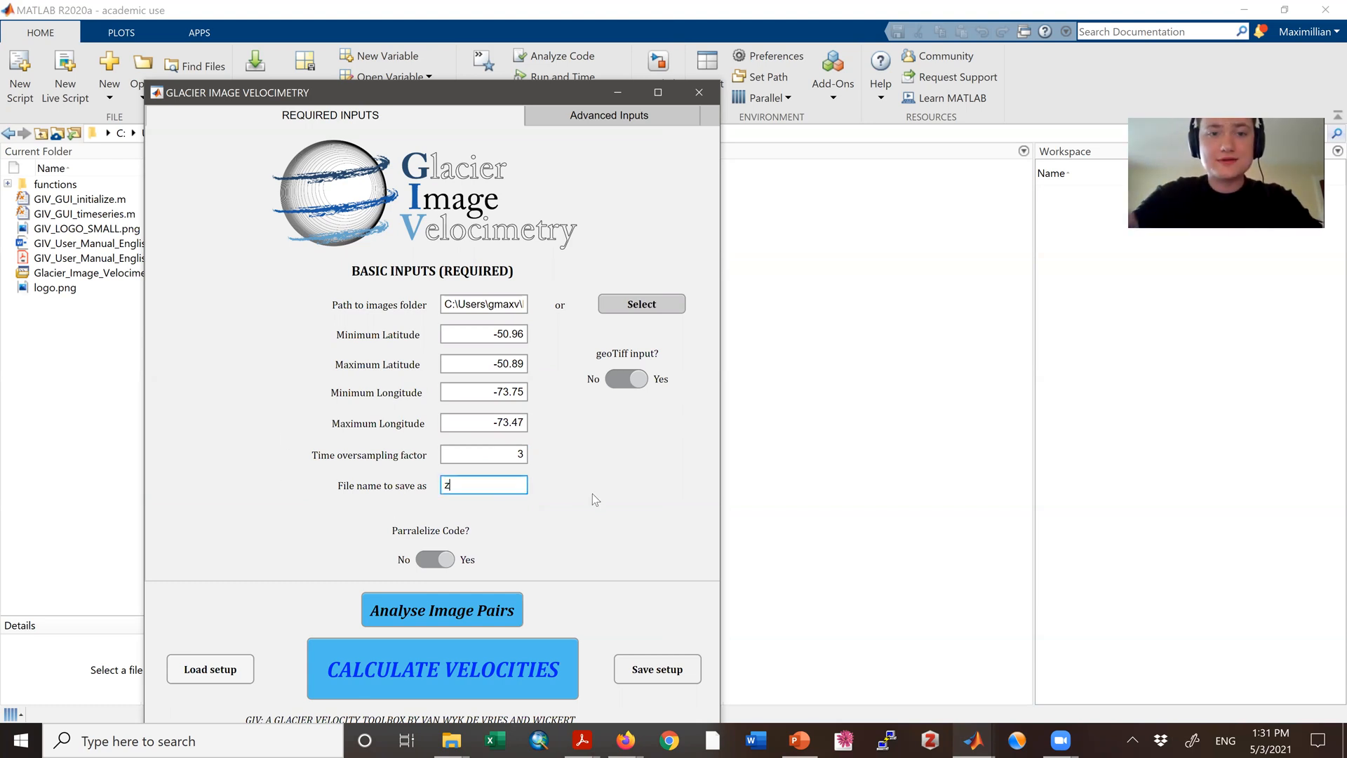
pyautogui.write('ero_ice_flow')
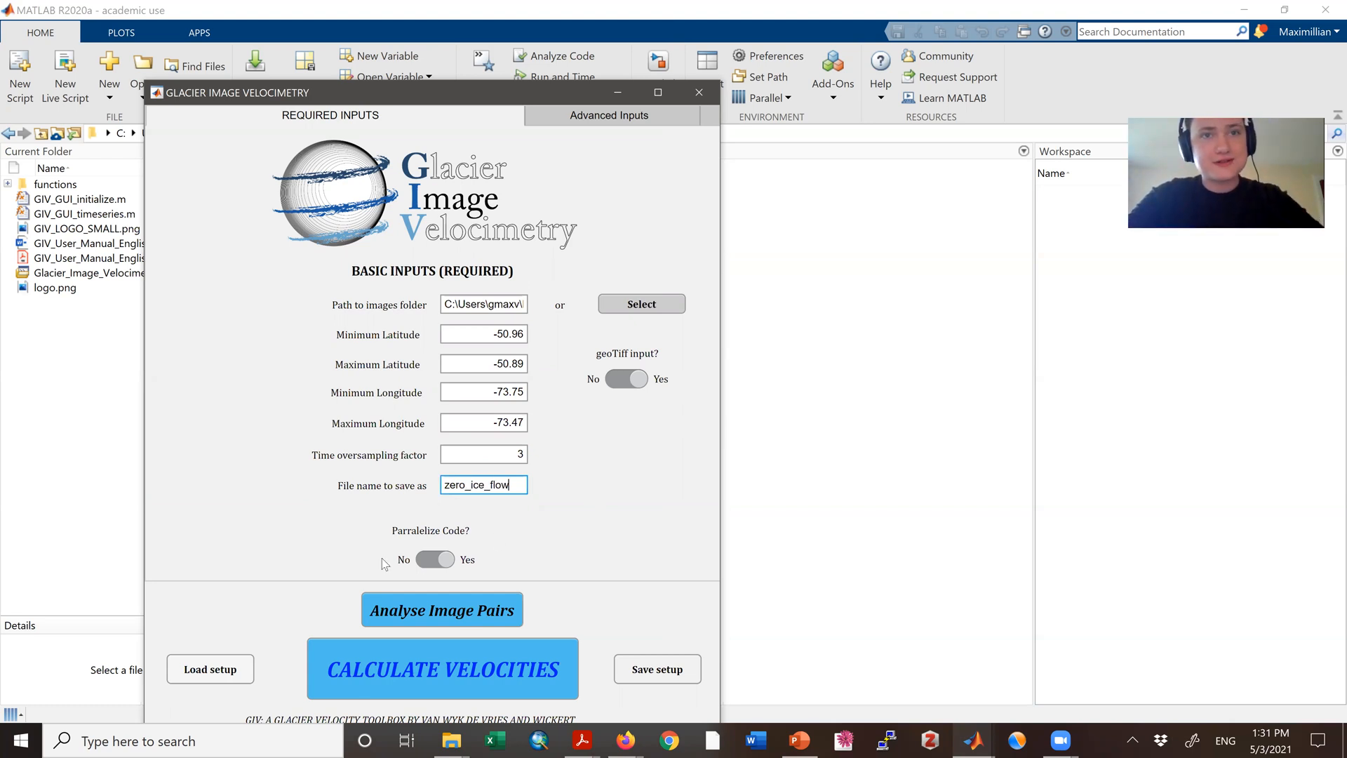
# Step: Start calculating the glacier velocities and dismiss the progress message
pyautogui.click(451, 672)
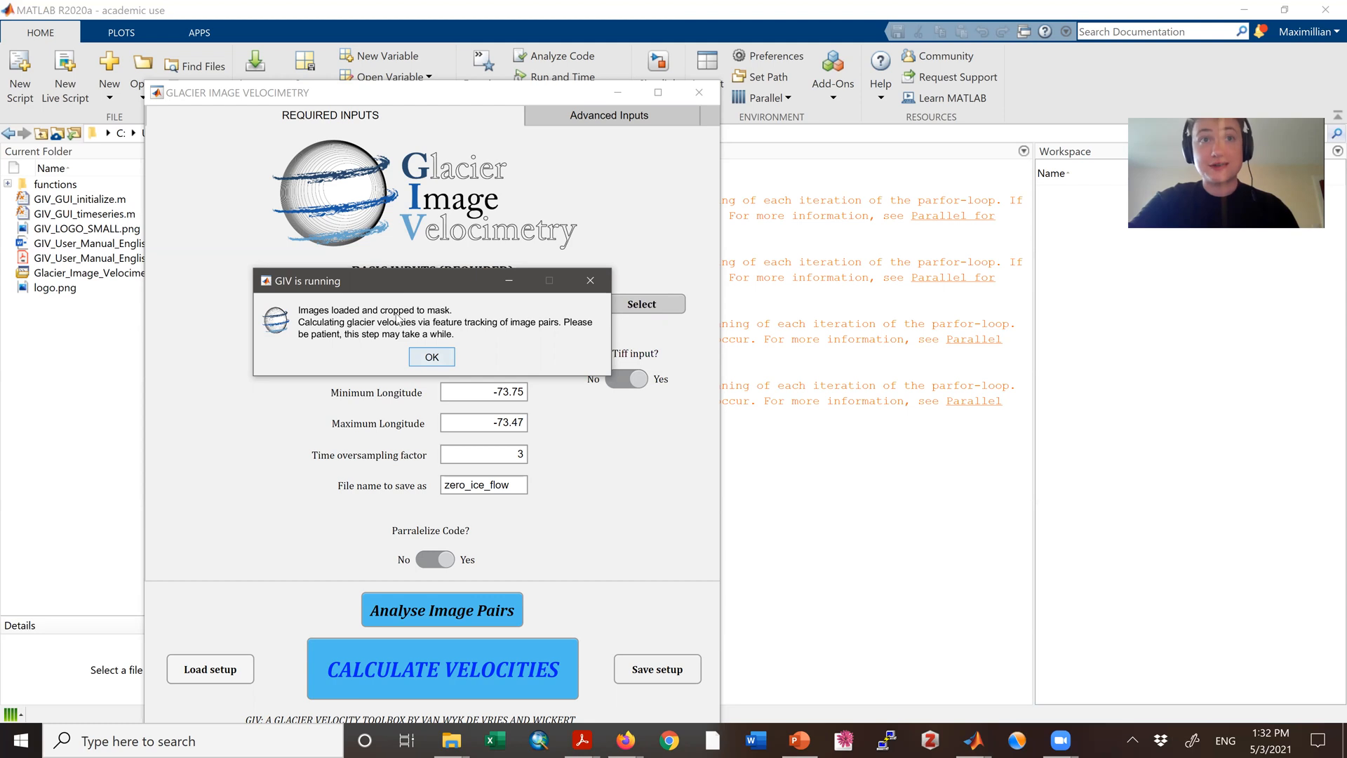
pyautogui.click(589, 281)
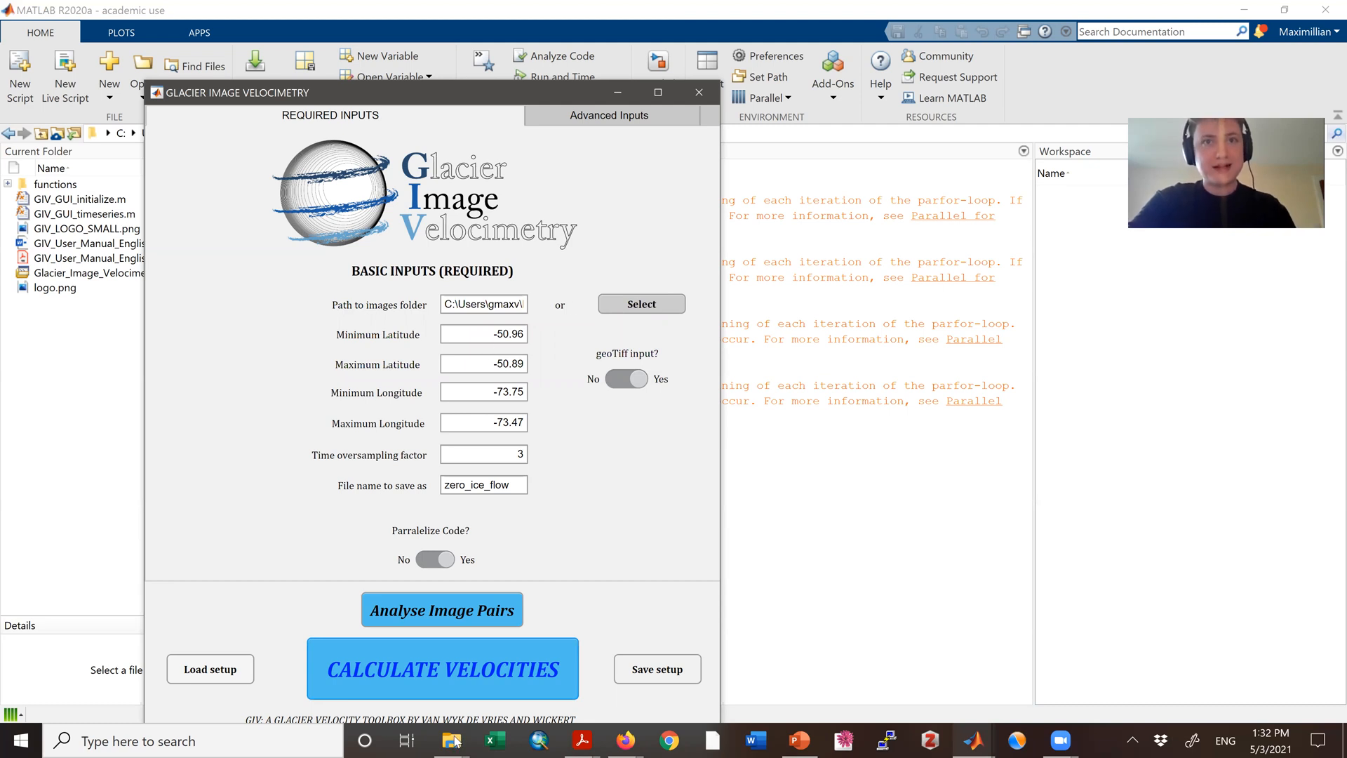
# Step: In File Explorer, open Results > zero_ice_flow > Data Figures (Images) and its Mean, Standard Deviation and other statistics folder to examine the velocity figures
pyautogui.click(539, 658)
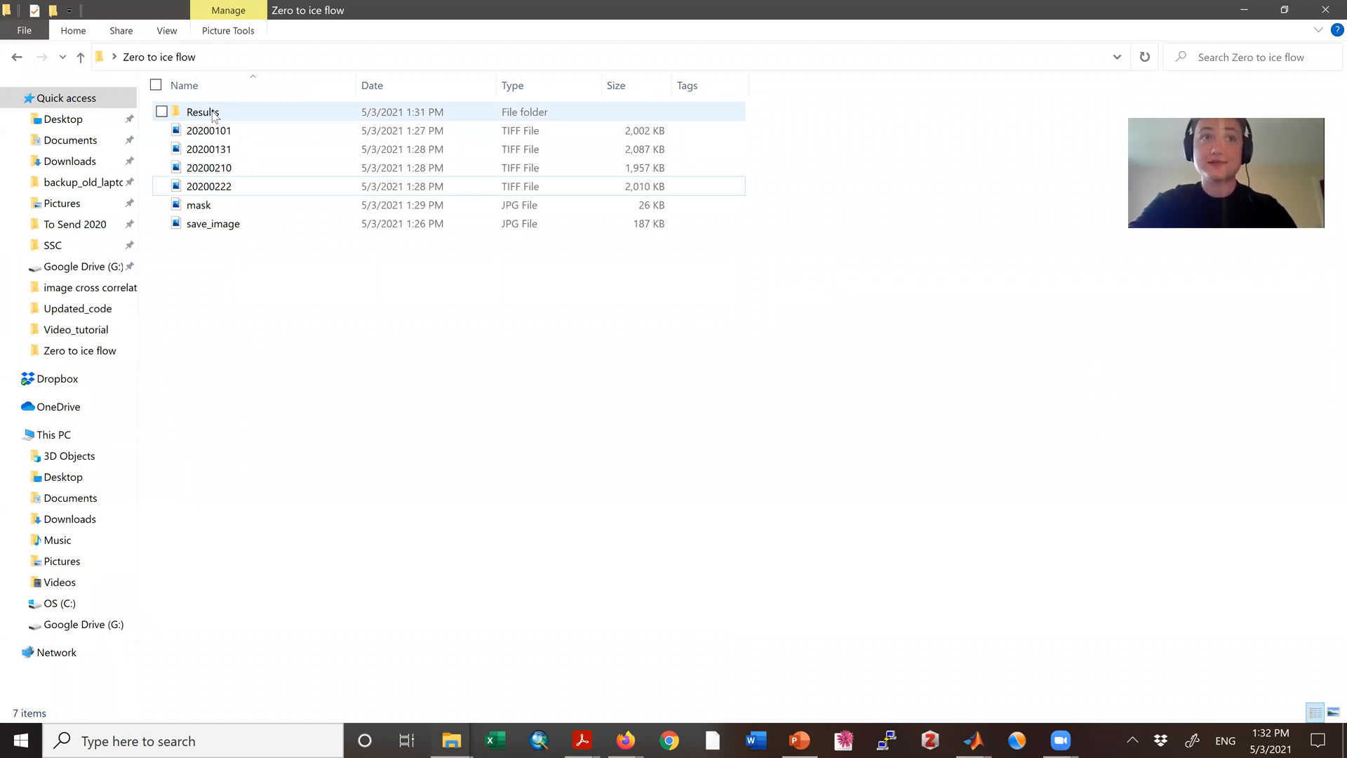
pyautogui.doubleClick(211, 111)
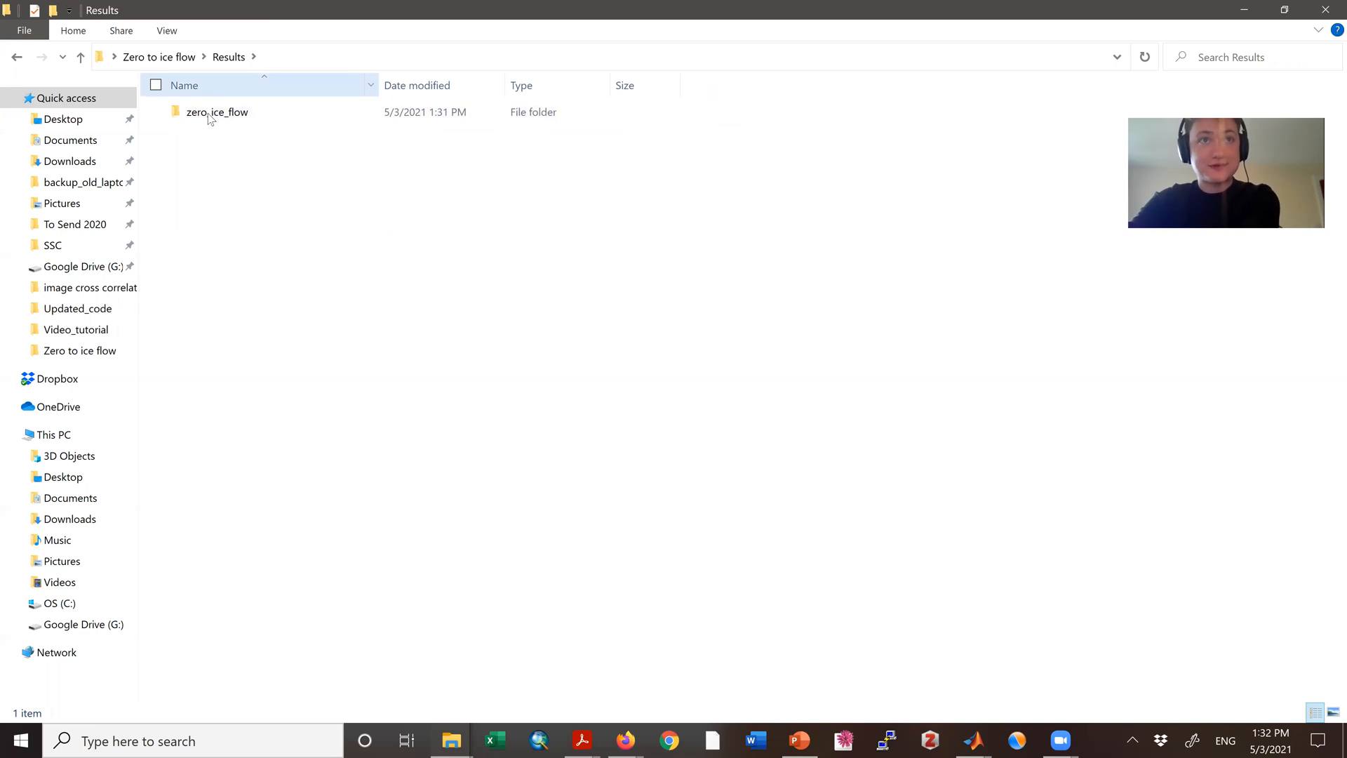
pyautogui.doubleClick(208, 113)
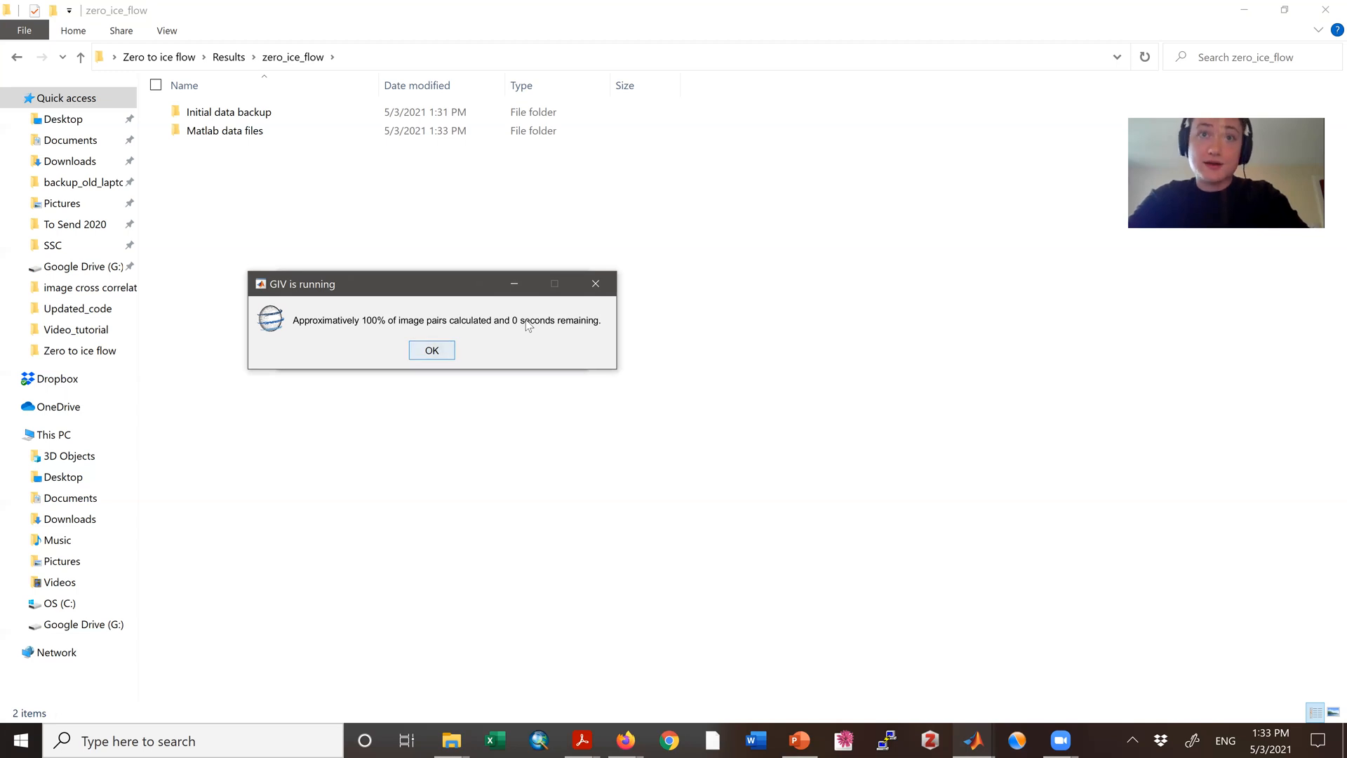
pyautogui.click(568, 286)
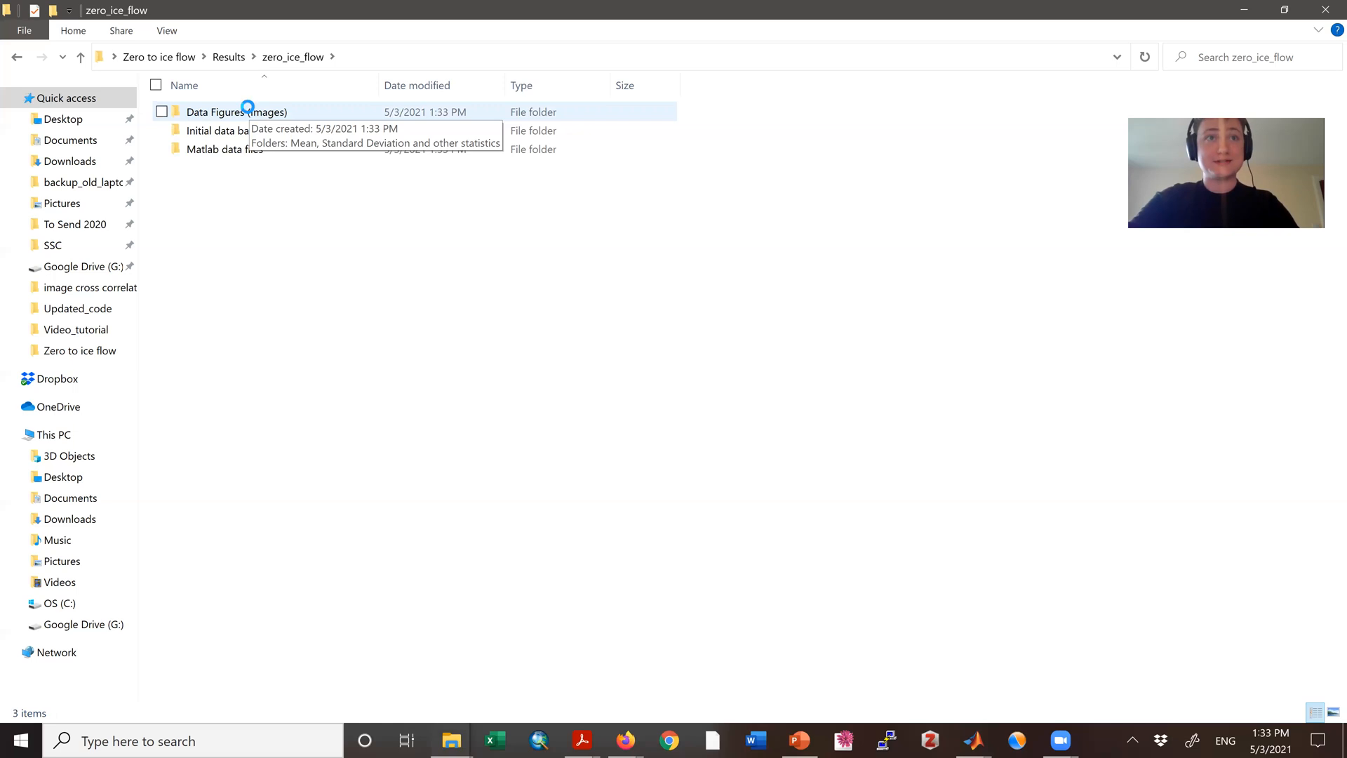
pyautogui.click(249, 113)
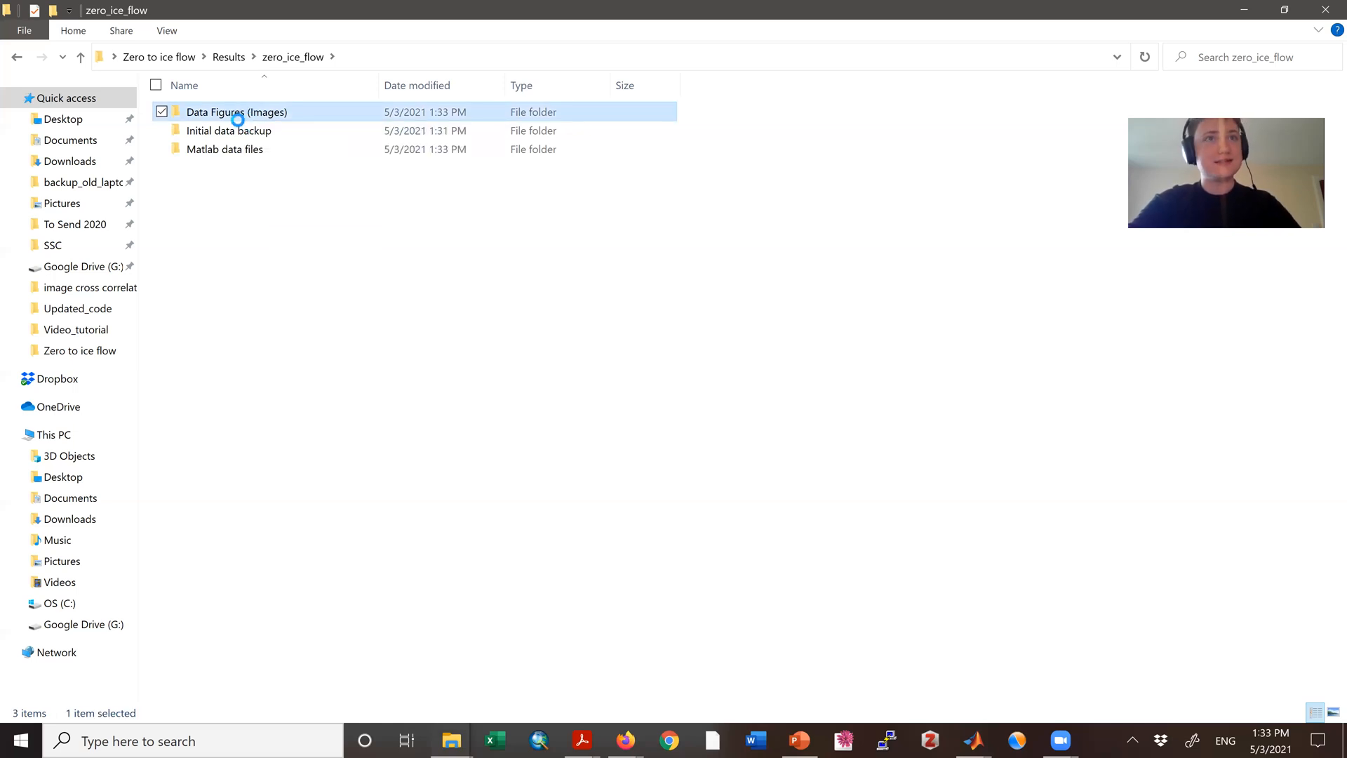
pyautogui.doubleClick(238, 118)
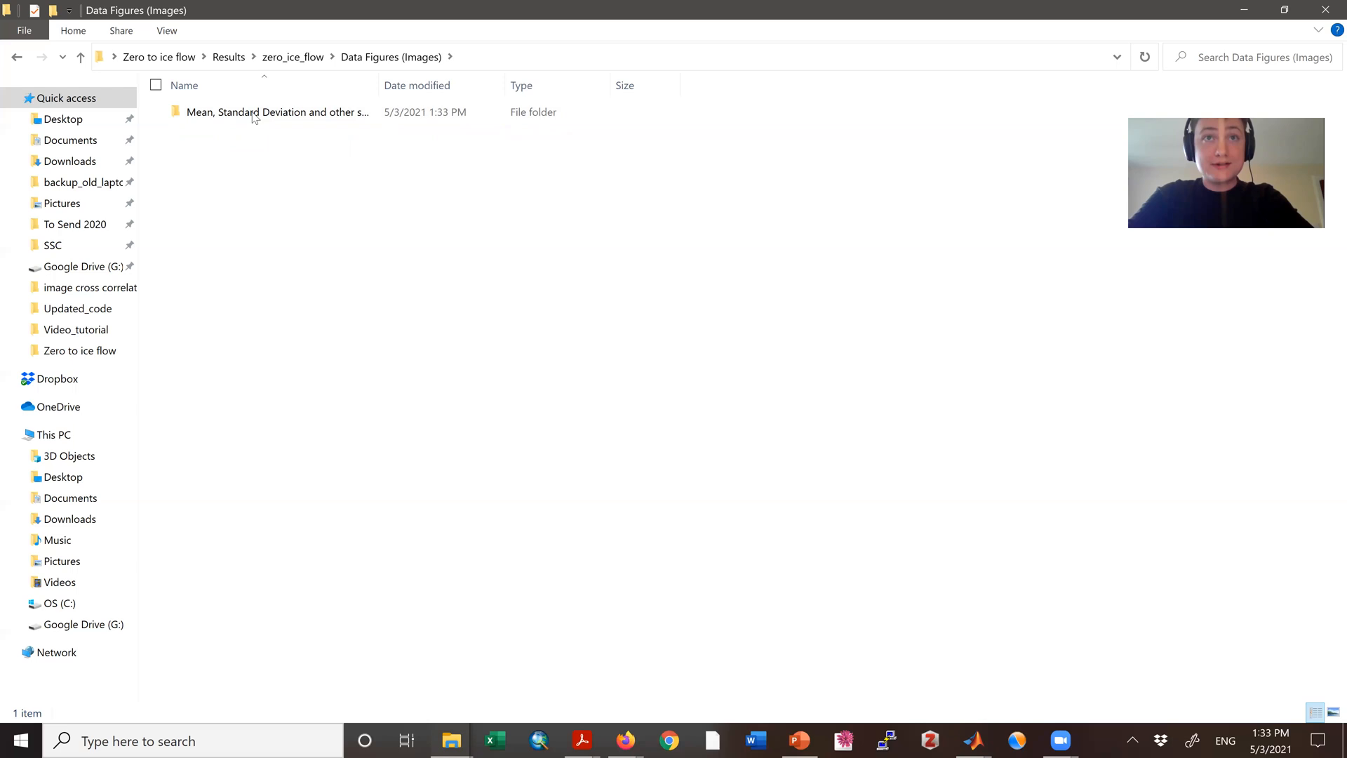
pyautogui.doubleClick(251, 112)
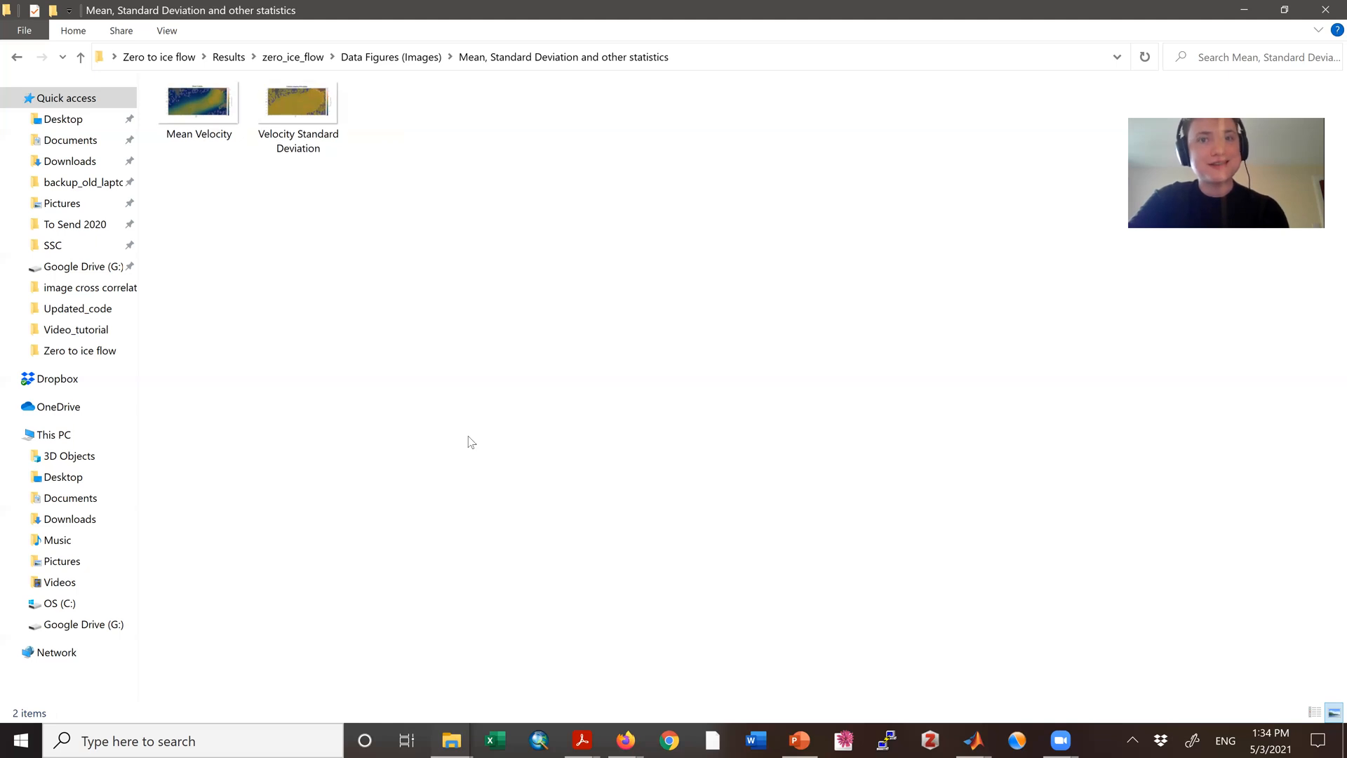
# Step: Switch to Firefox to check the remaining time on the Google timer, and minimise the browser
pyautogui.moveTo(629, 740)
pyautogui.click(708, 659)
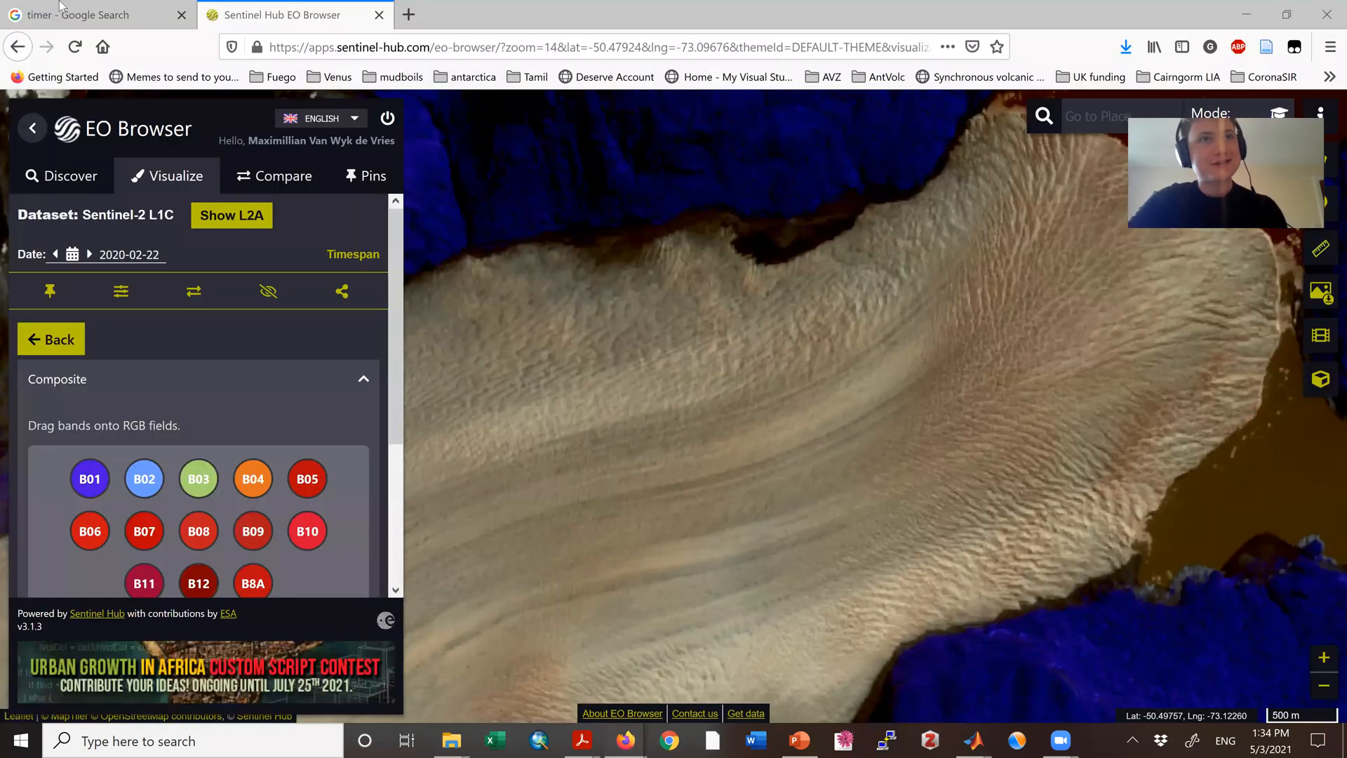
pyautogui.click(100, 8)
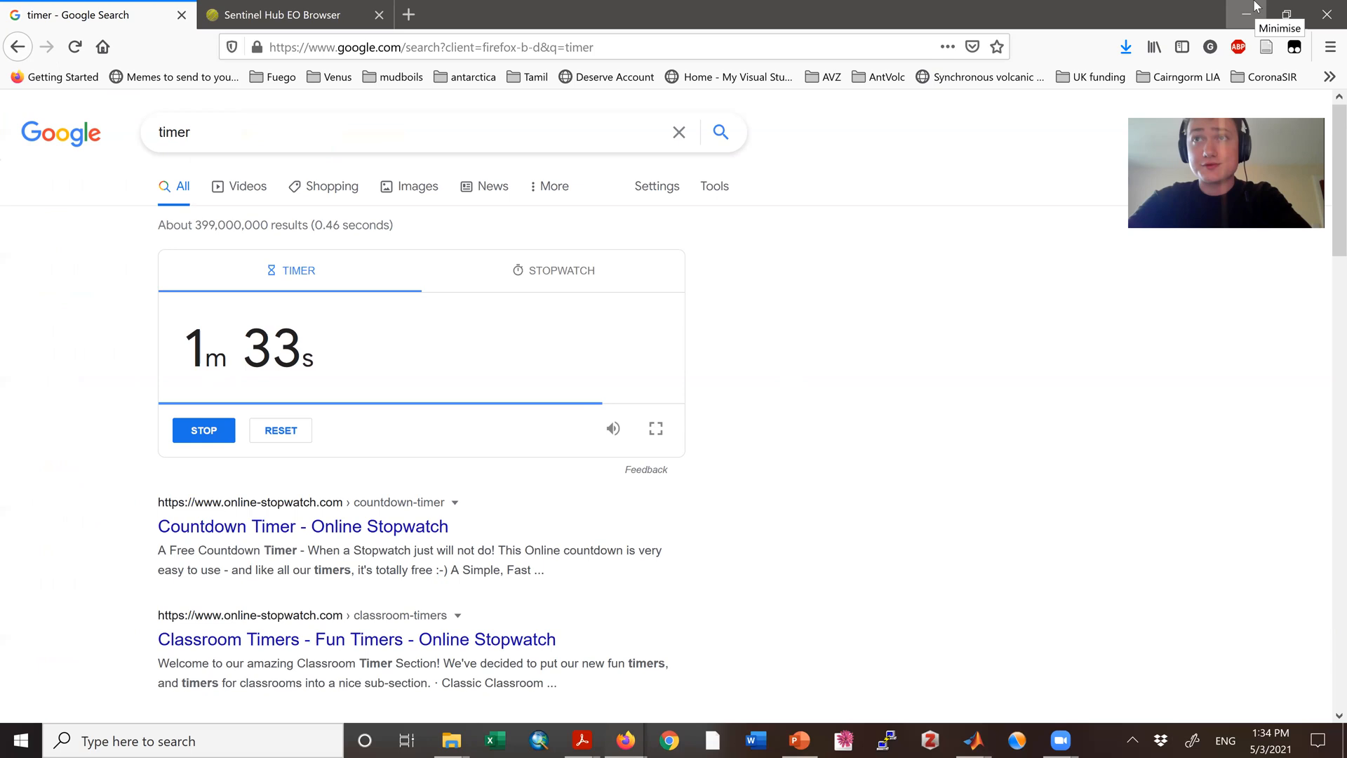
pyautogui.click(1255, 6)
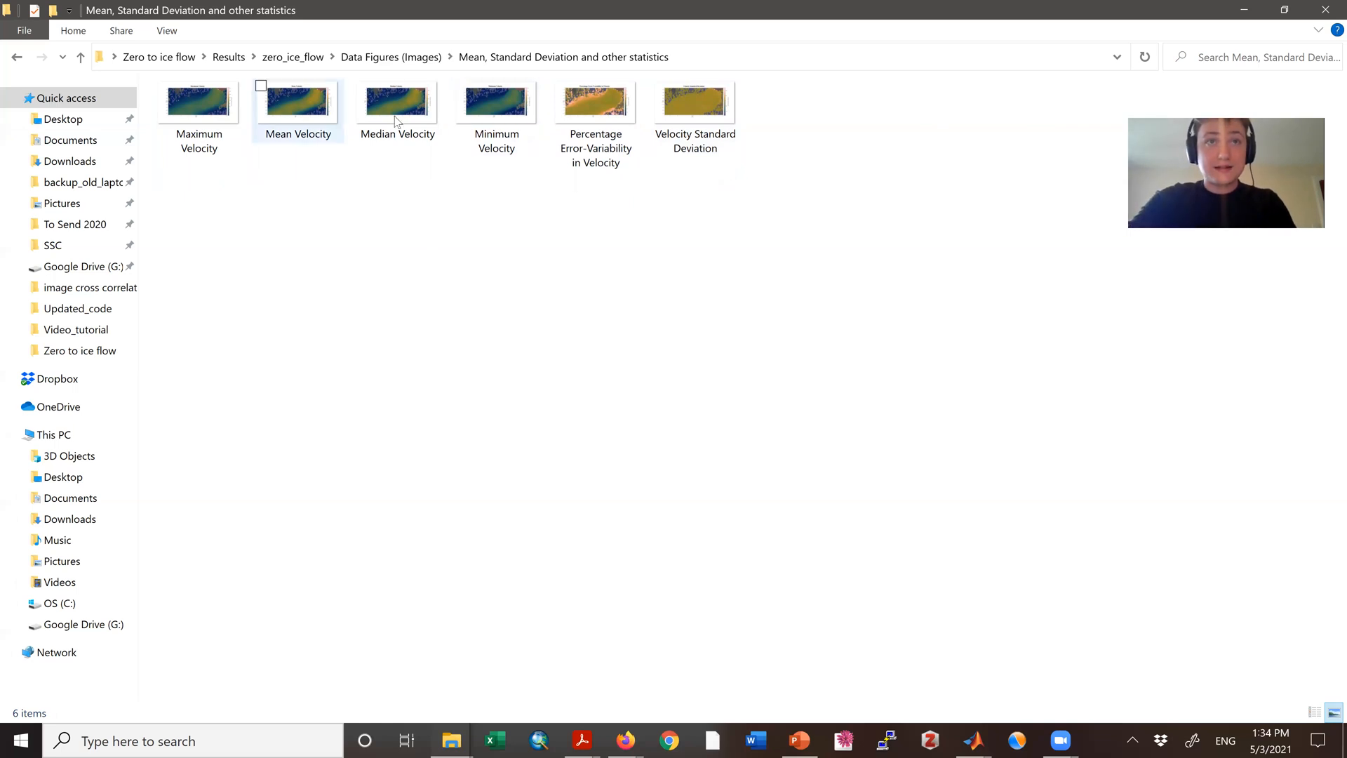
# Step: Open the Median Velocity figure to examine the ice velocities, and return to the statistics folder in File Explorer
pyautogui.click(405, 133)
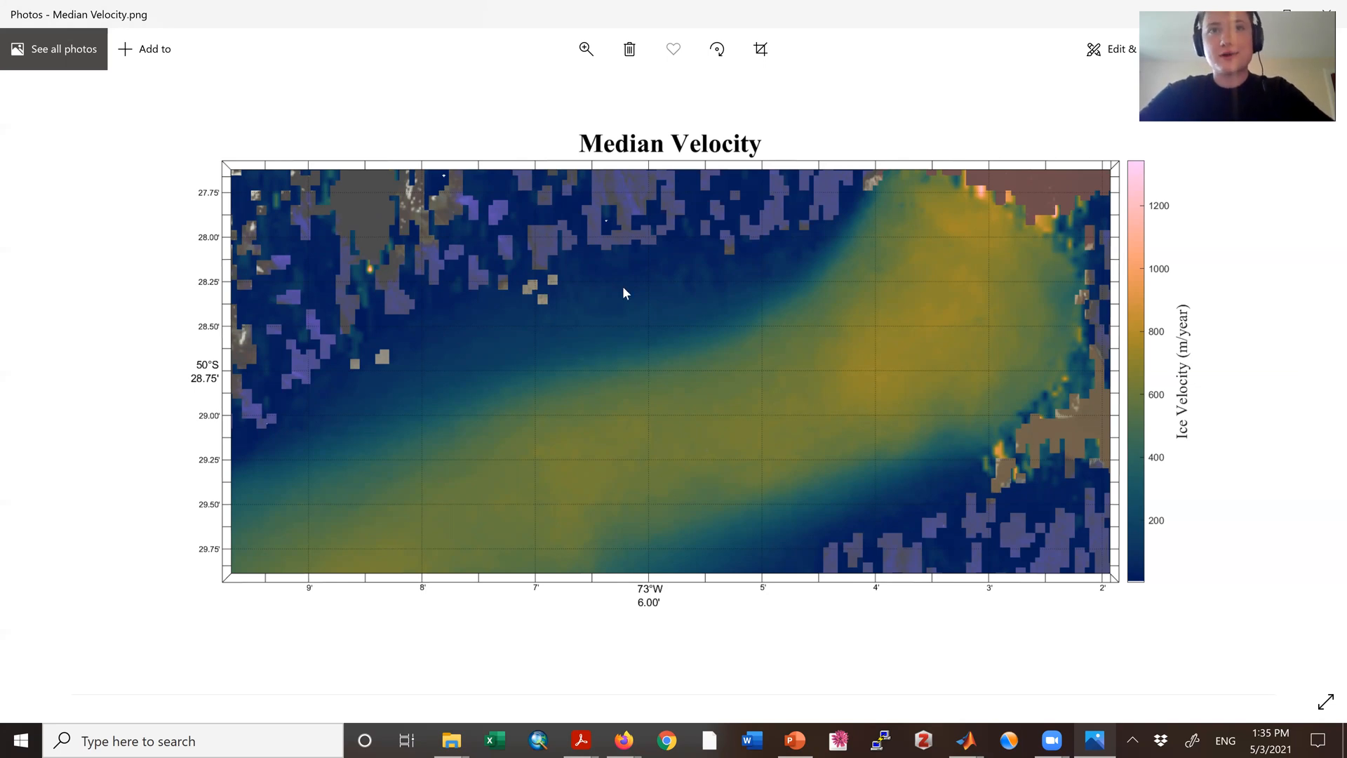
pyautogui.click(452, 742)
pyautogui.click(569, 677)
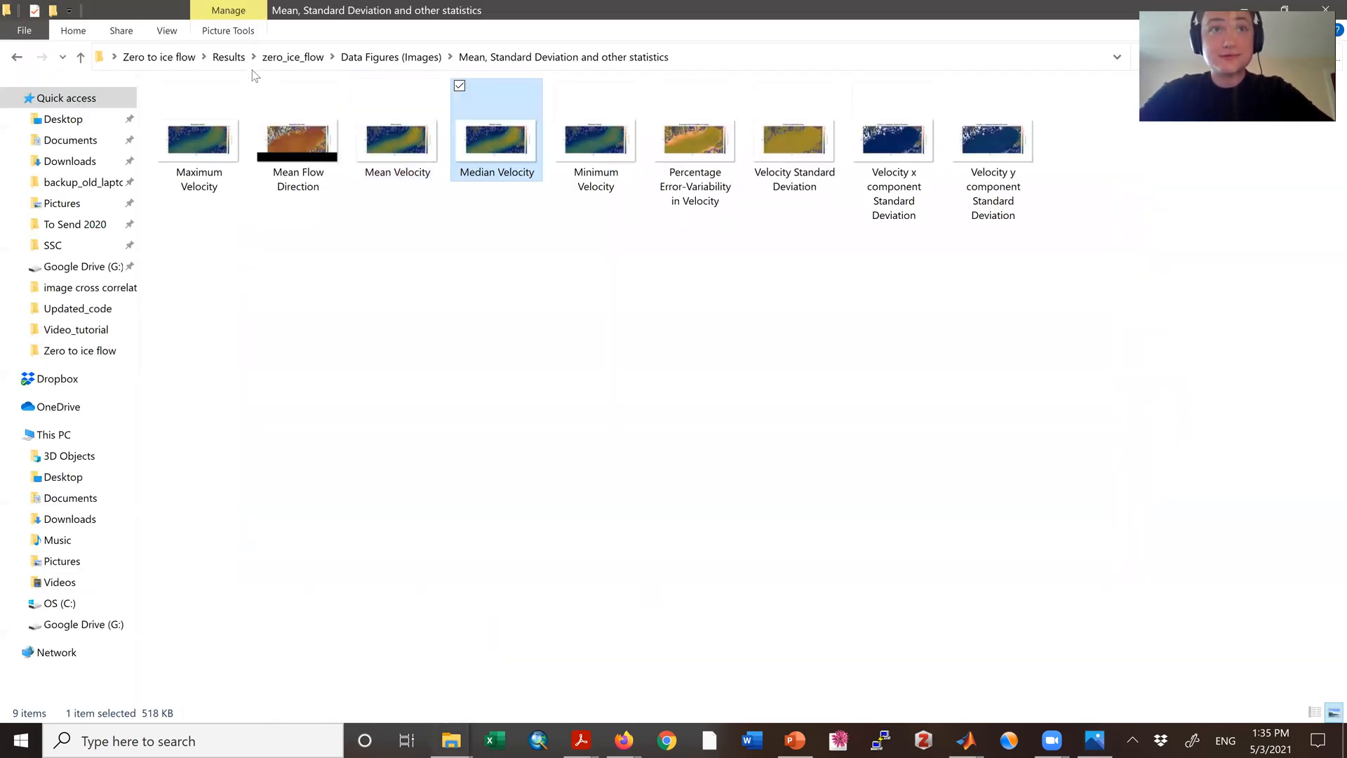
# Step: Refresh the statistics folder and open the Mean Flow Direction figure to examine the glacier's flow directions
pyautogui.click(295, 143)
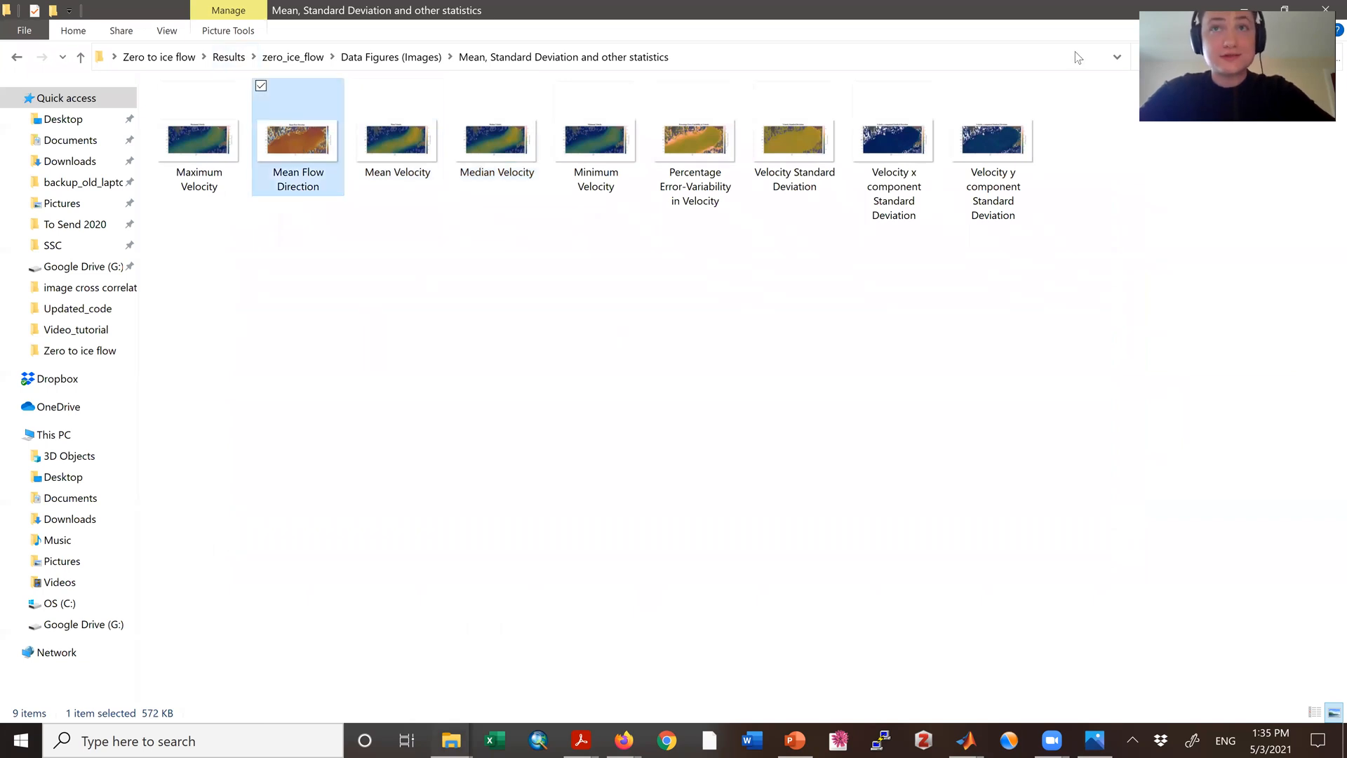
pyautogui.click(491, 337)
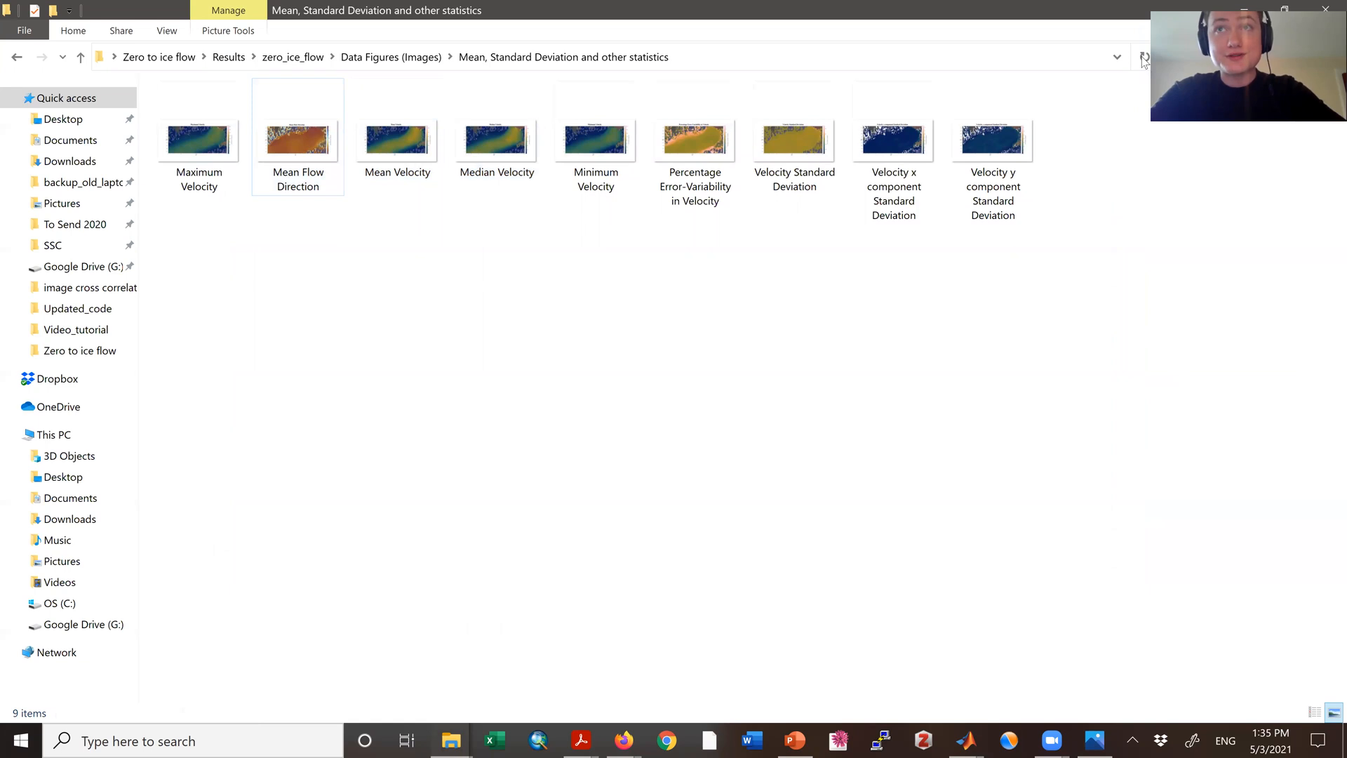
pyautogui.click(1144, 58)
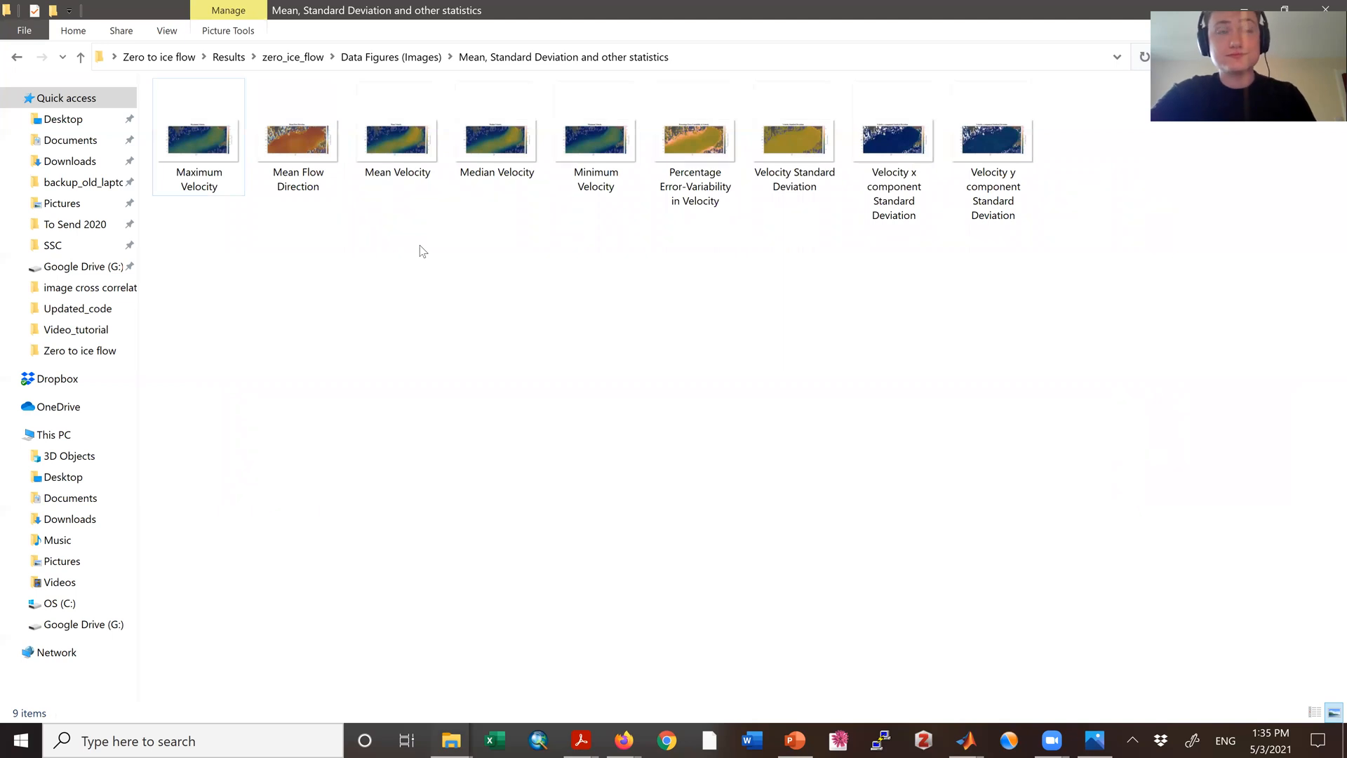
pyautogui.click(303, 145)
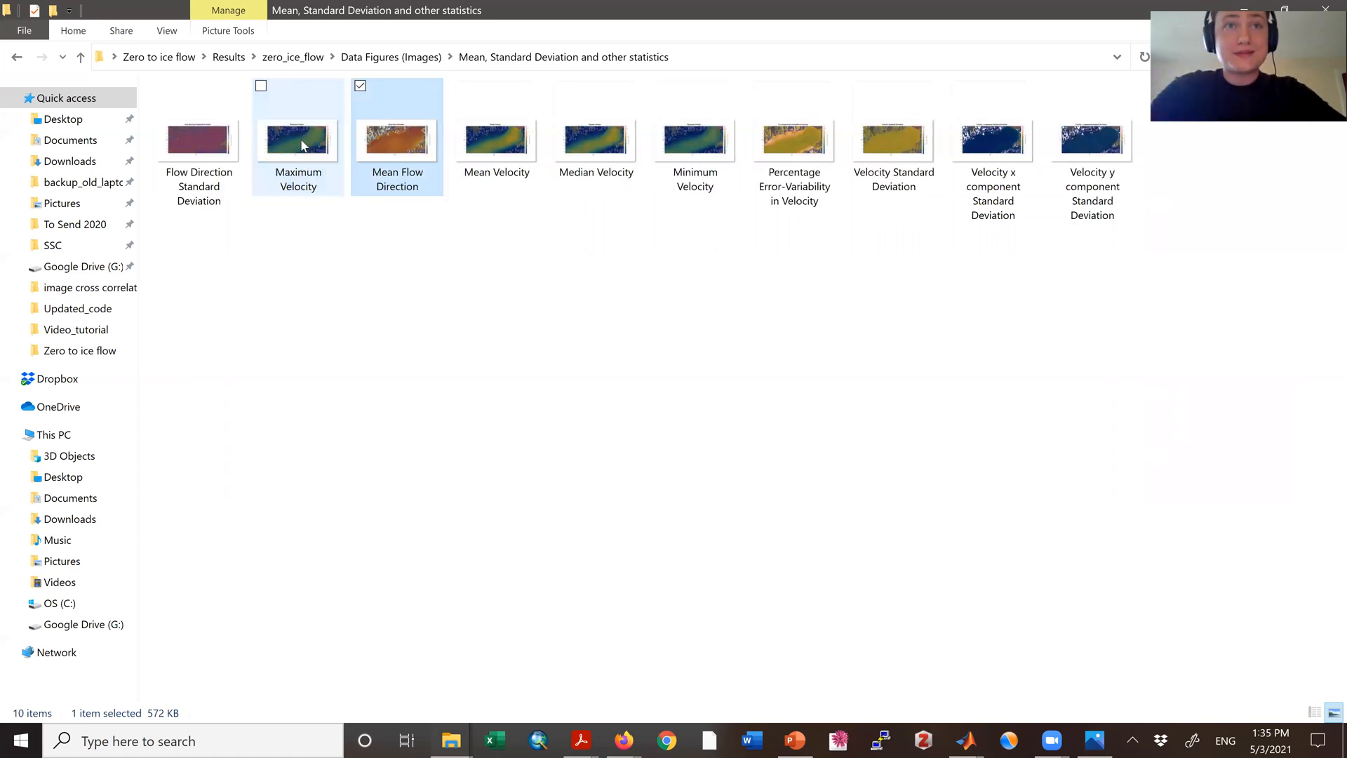
pyautogui.doubleClick(394, 146)
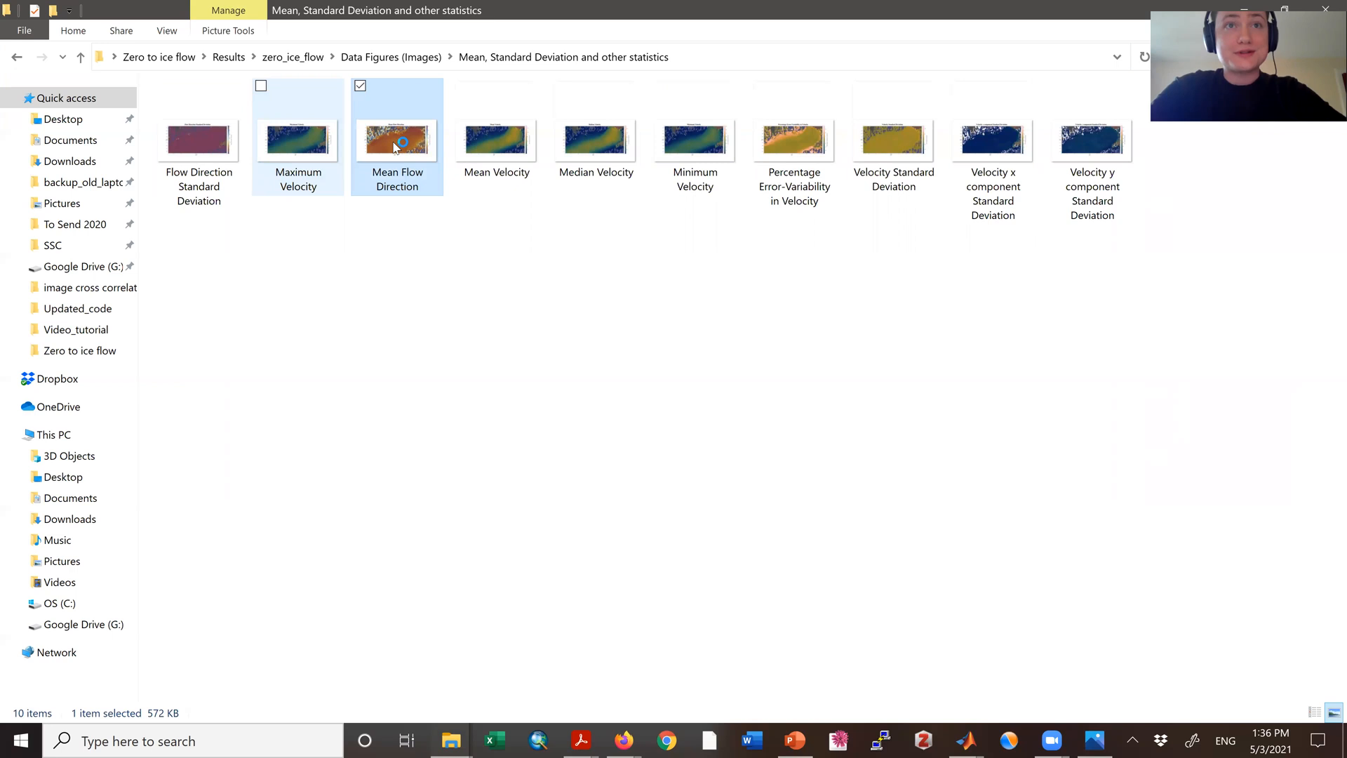
pyautogui.click(303, 197)
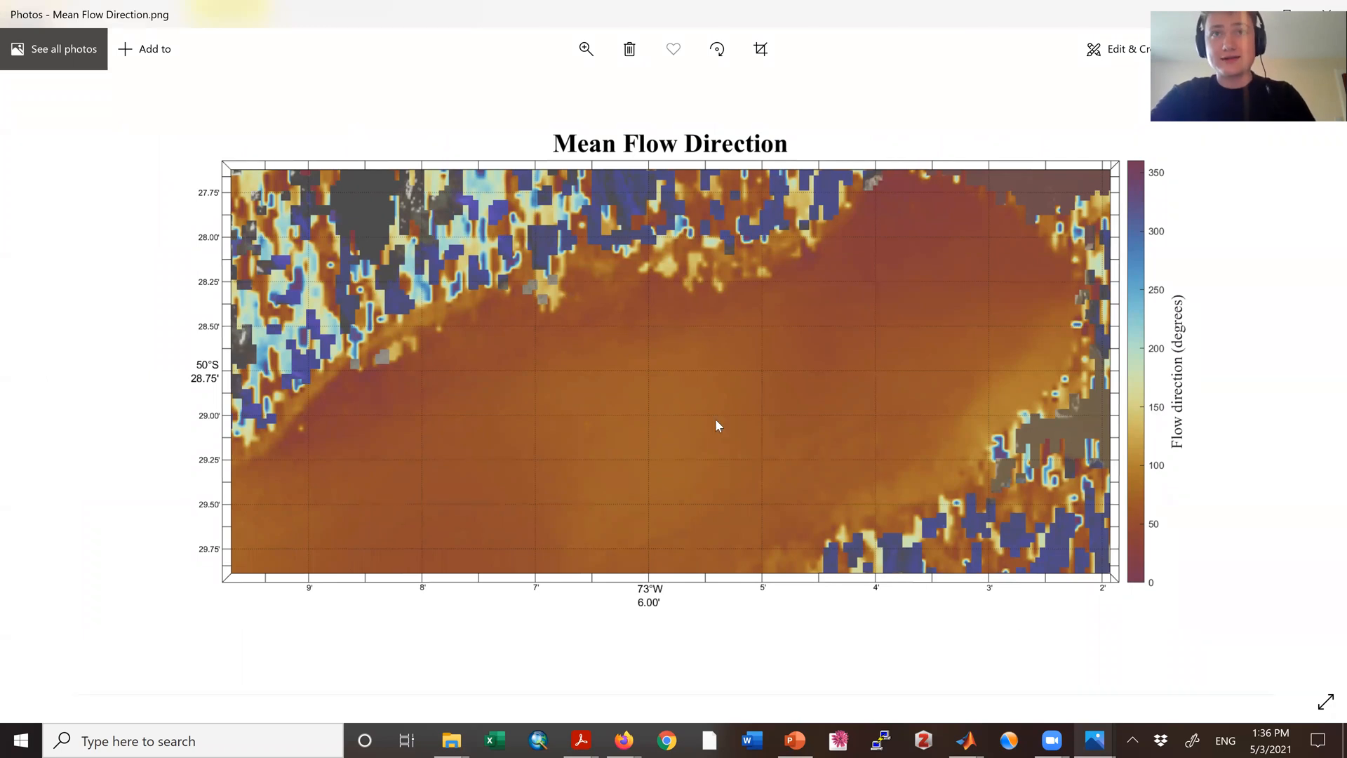
# Step: Switch to the Google timer in Firefox, reset it, and return to the statistics folder in File Explorer
pyautogui.click(624, 739)
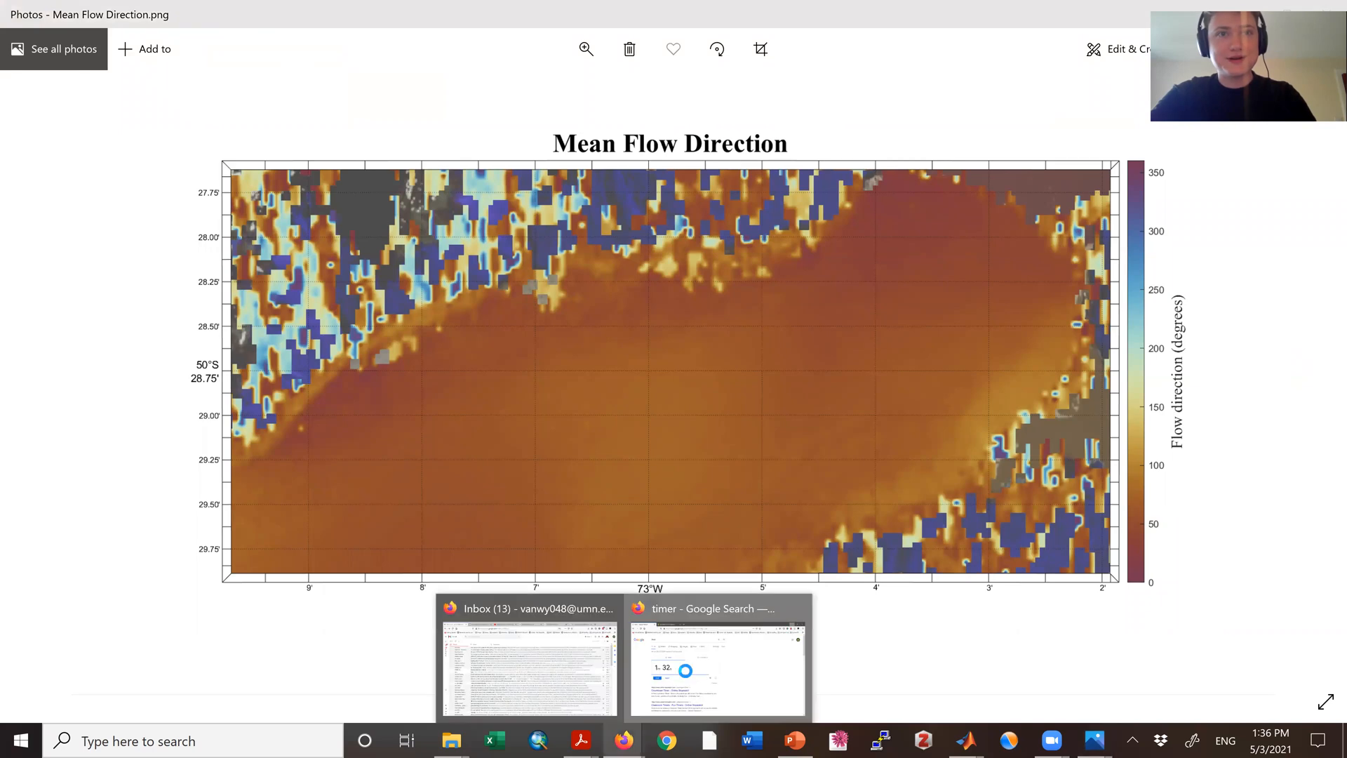
pyautogui.click(684, 670)
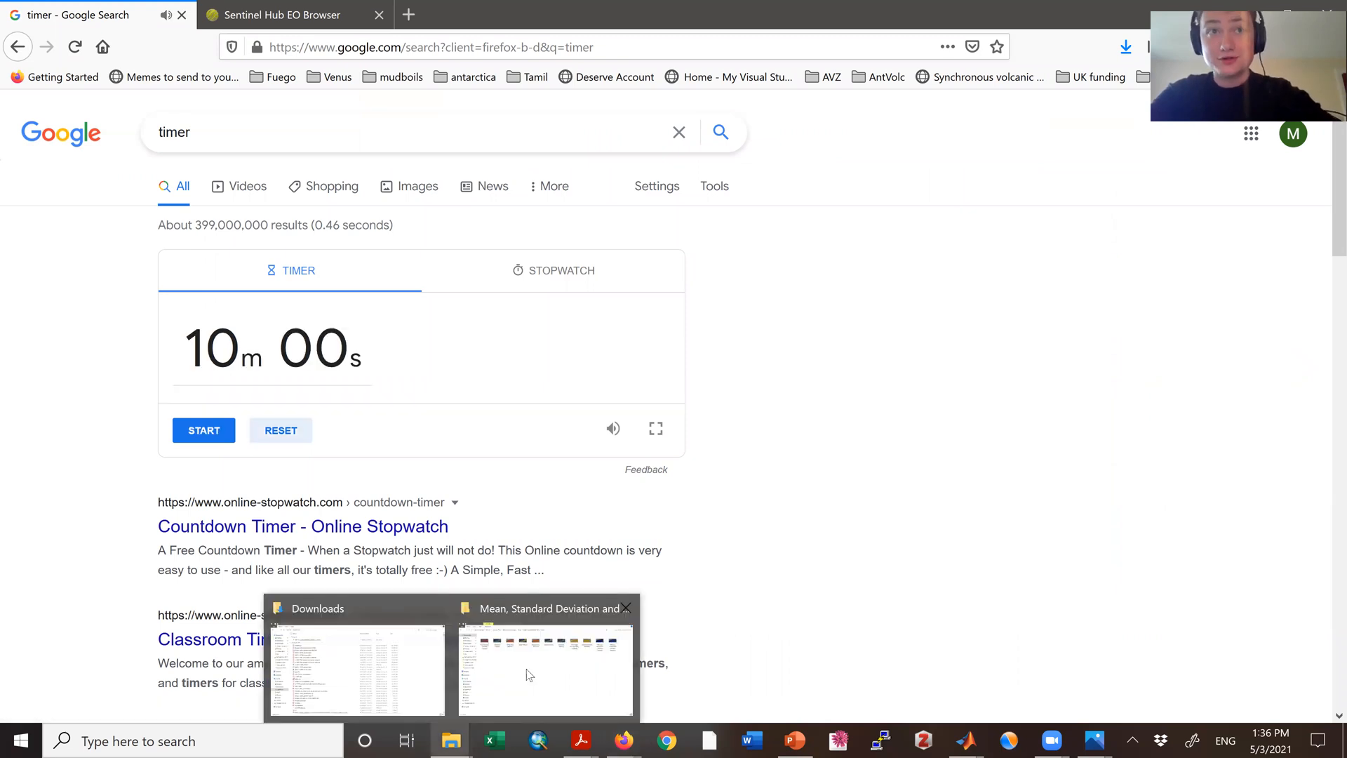
pyautogui.click(526, 668)
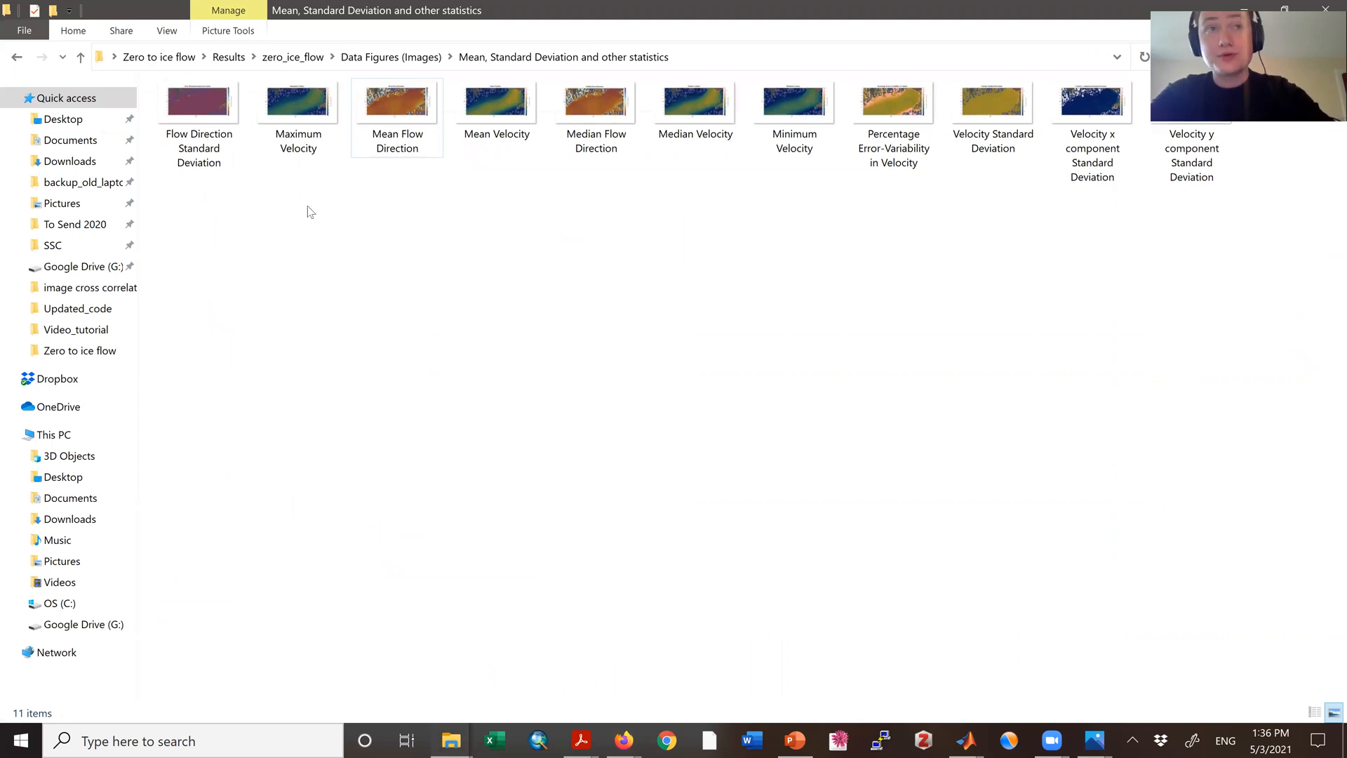
# Step: Go up to the Zero to ice flow folder and open save_image to view the satellite image of the glacier
pyautogui.click(166, 58)
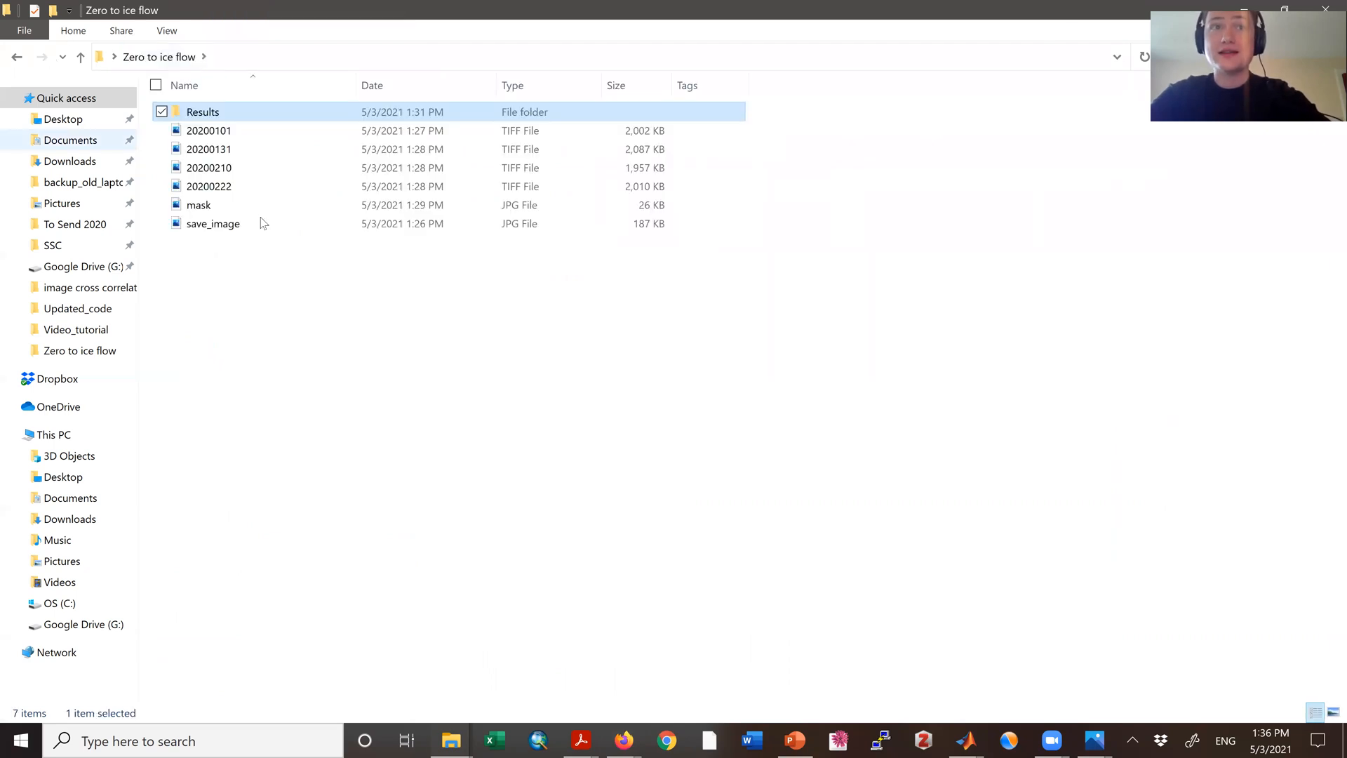
pyautogui.click(242, 221)
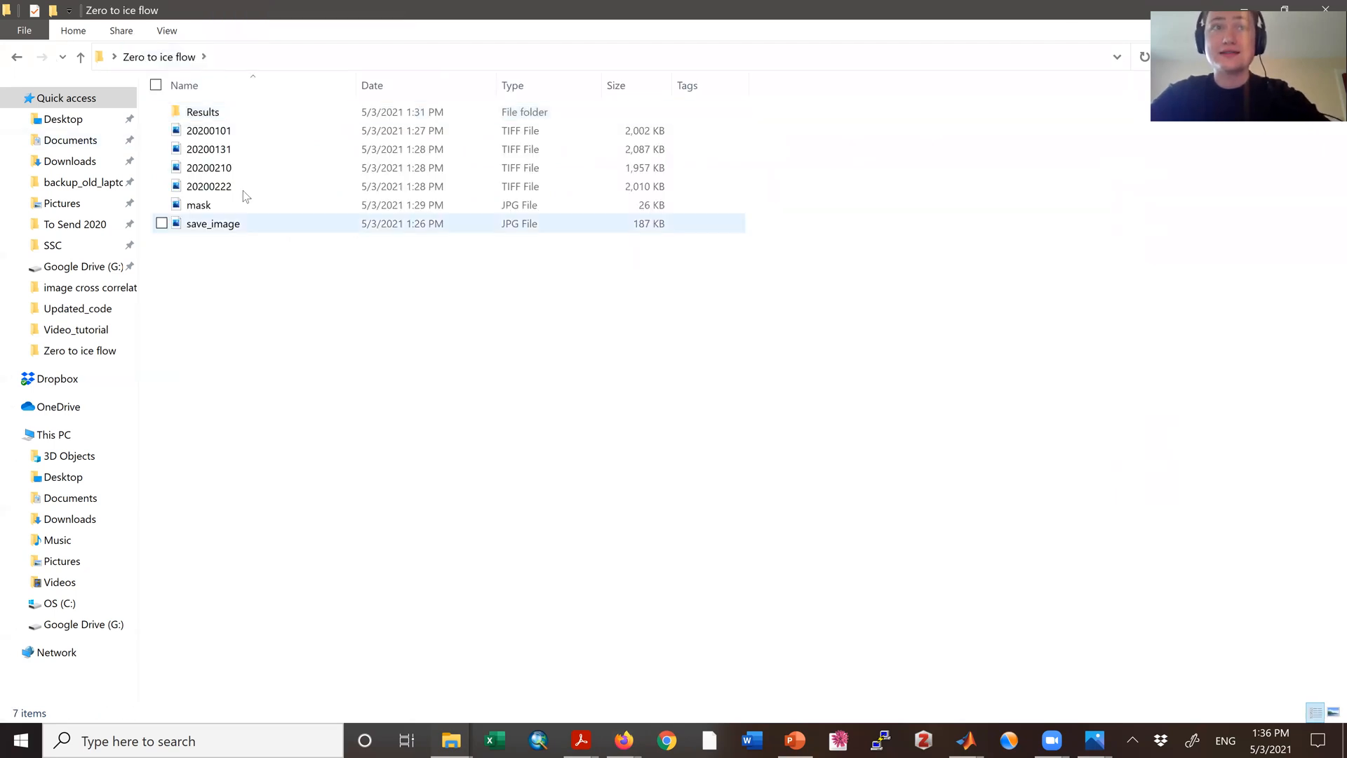
pyautogui.doubleClick(217, 228)
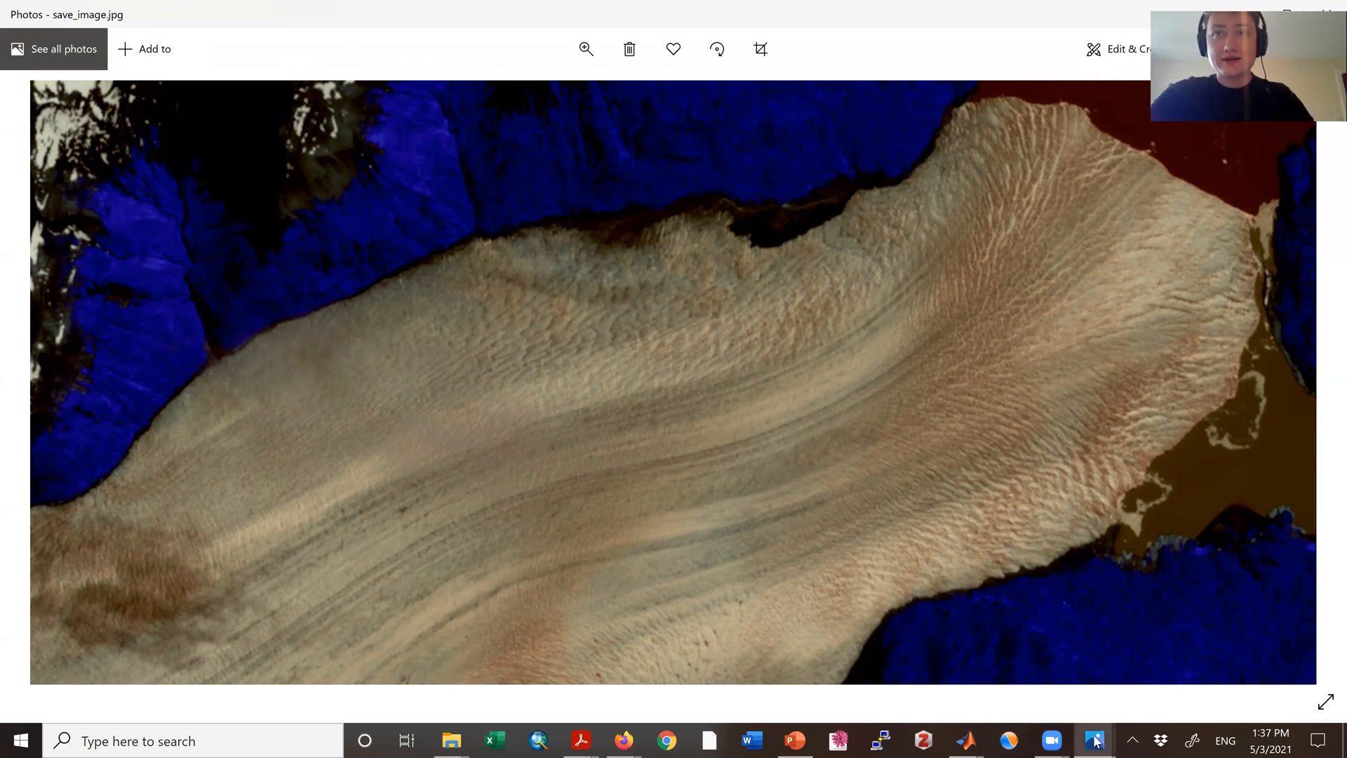
# Step: Switch between the open Photos windows to compare the Median Velocity and Mean Flow Direction maps with the save_image satellite picture
pyautogui.moveTo(1096, 741)
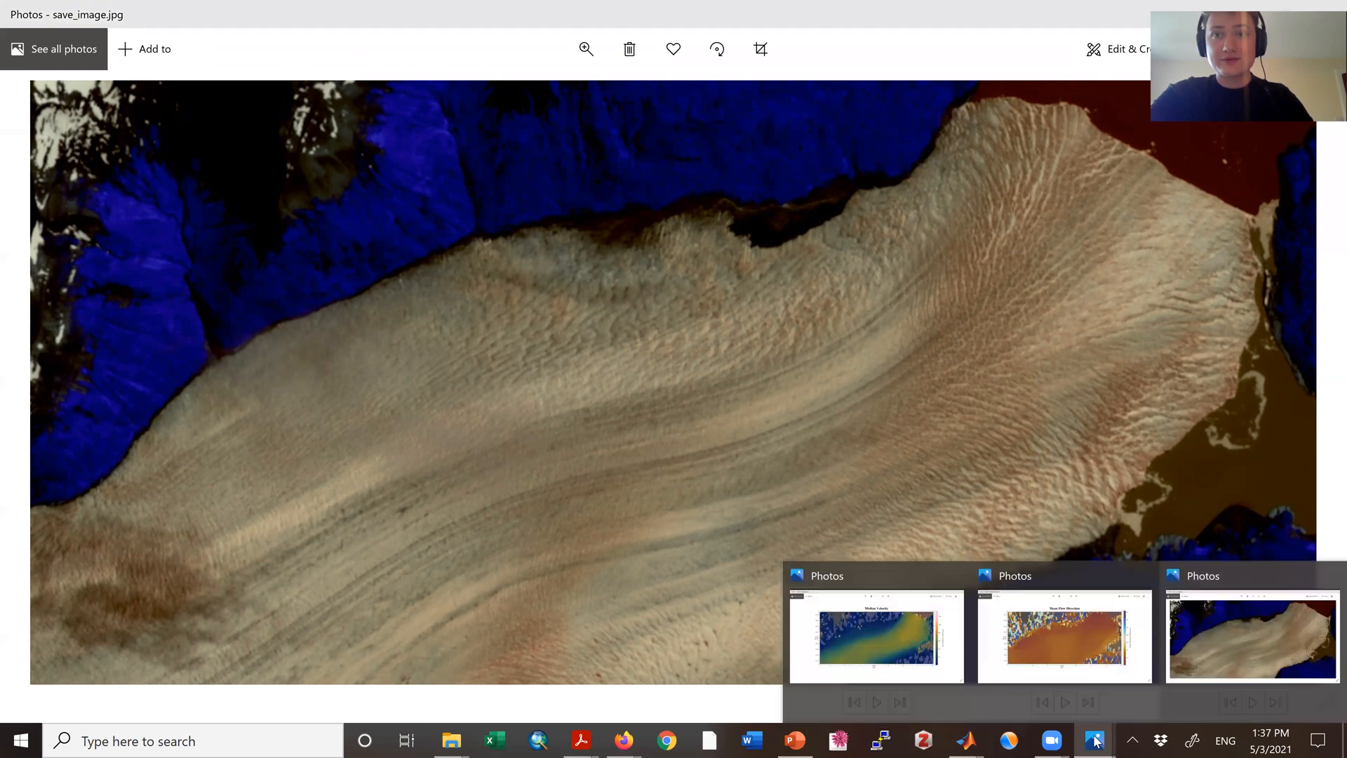
pyautogui.click(920, 665)
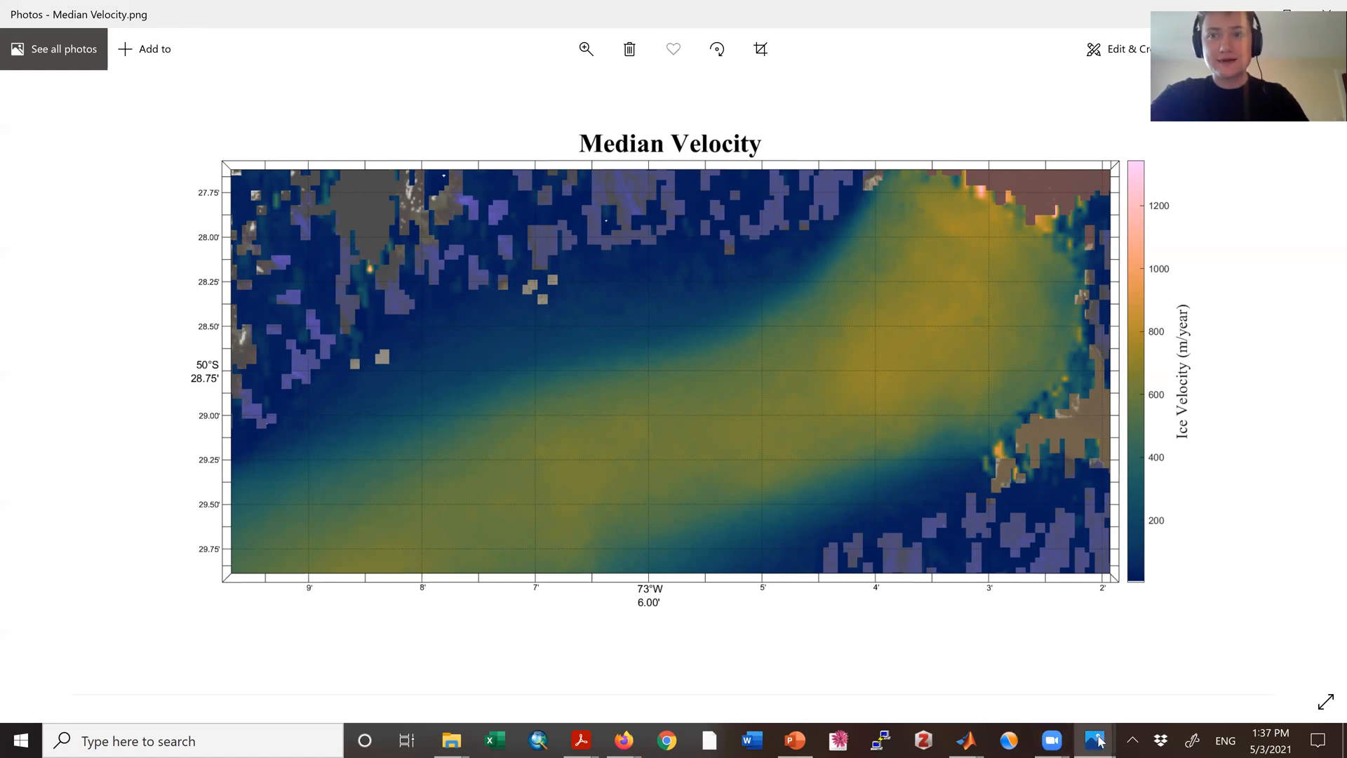
pyautogui.moveTo(1096, 740)
pyautogui.click(1092, 623)
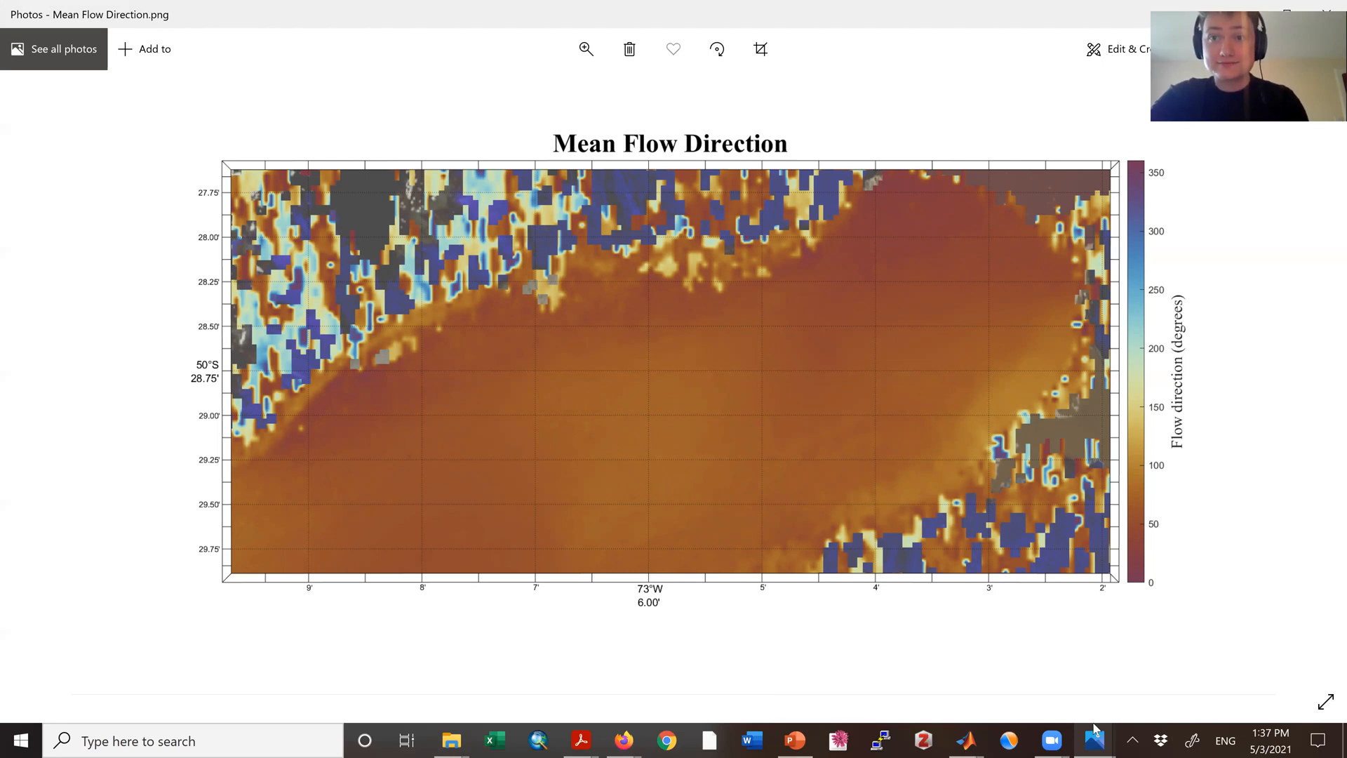
pyautogui.moveTo(1096, 741)
pyautogui.click(1239, 660)
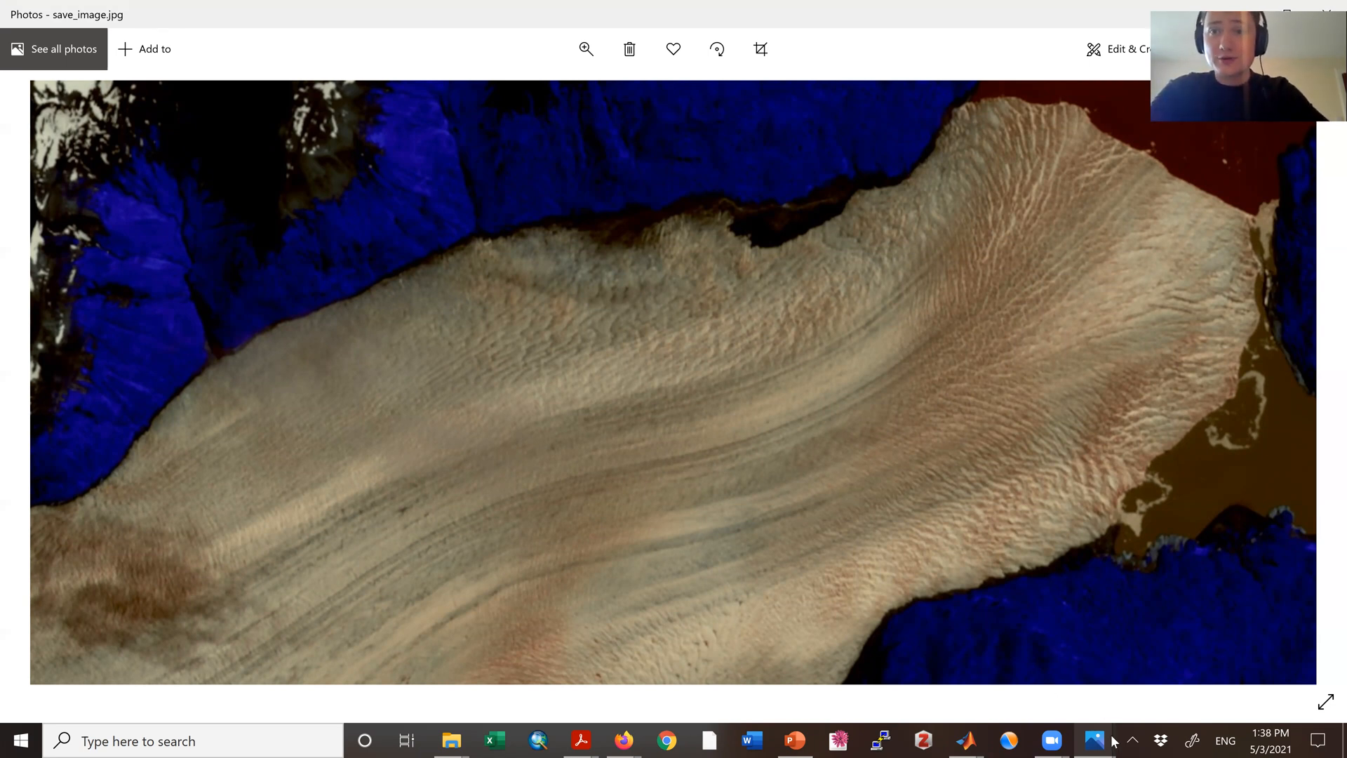
pyautogui.moveTo(1102, 740)
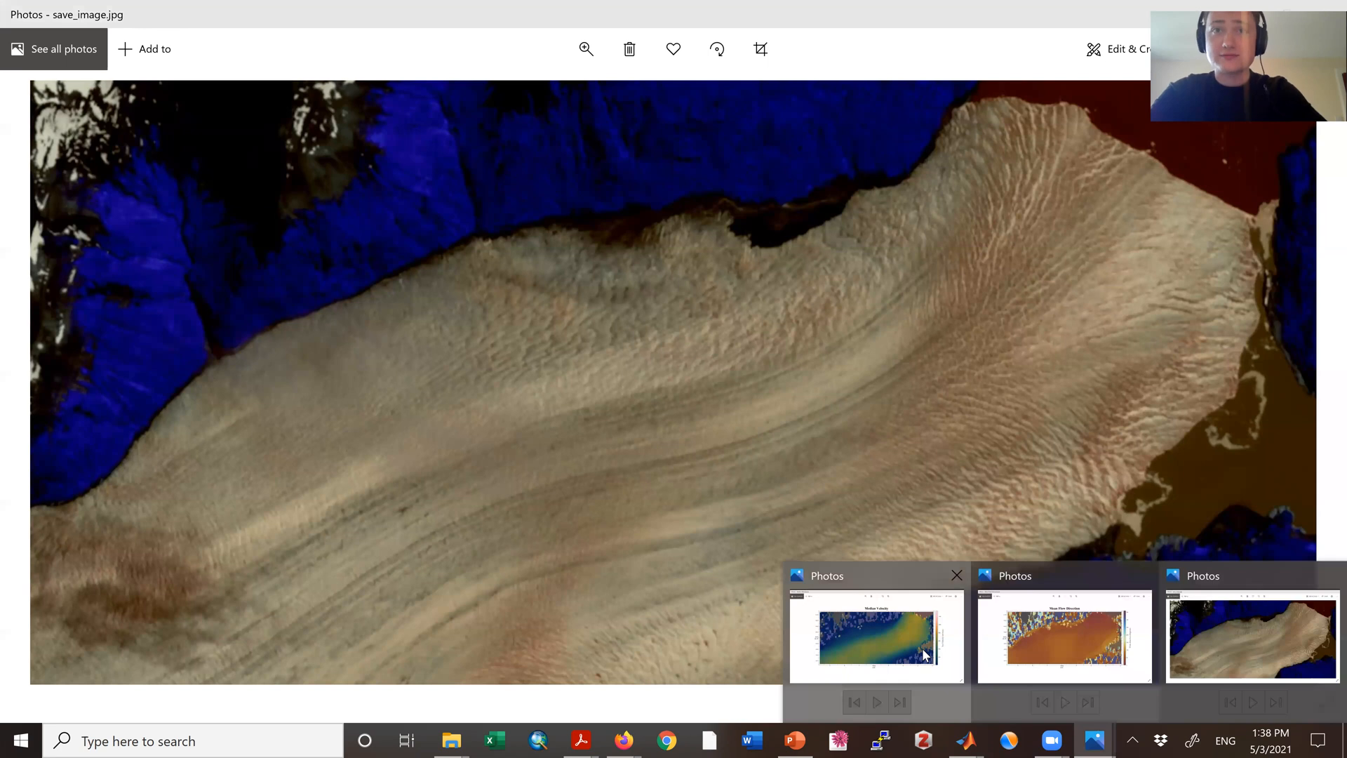
pyautogui.click(922, 647)
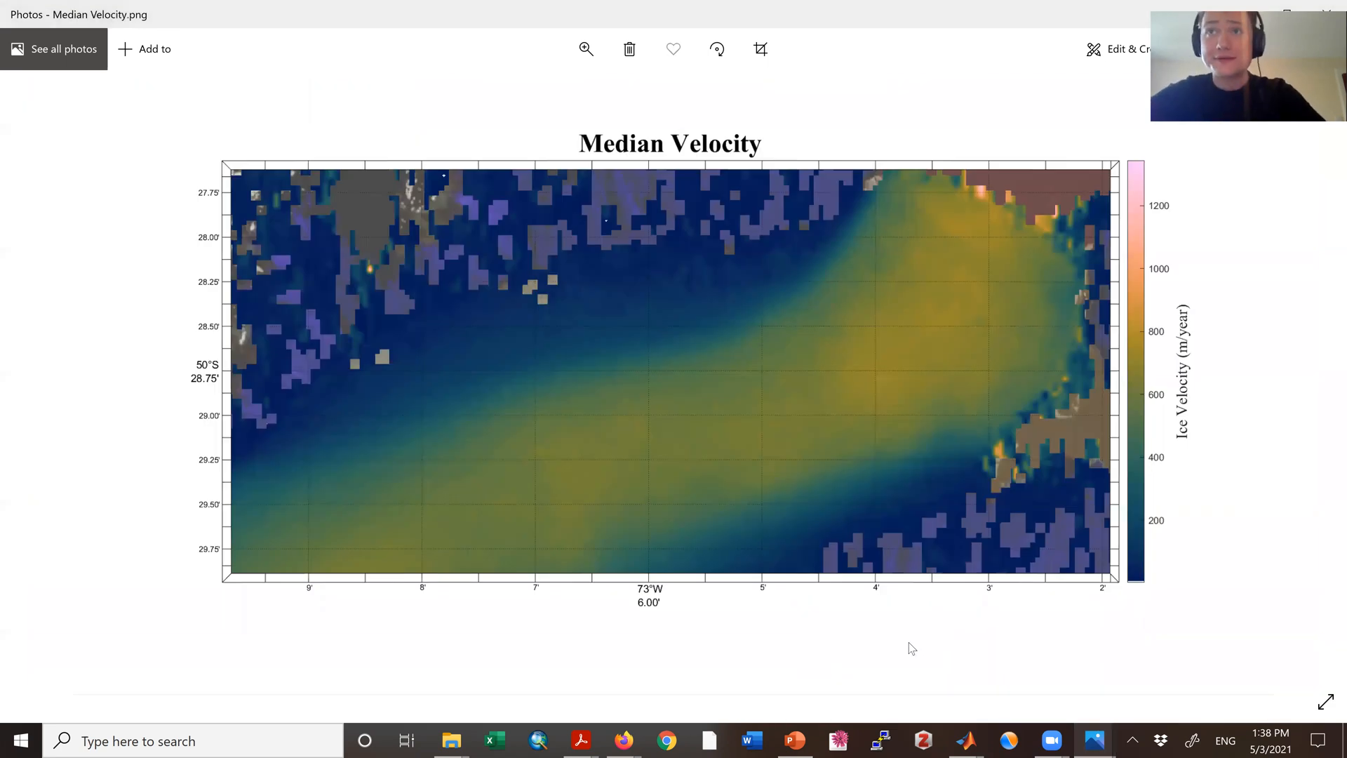